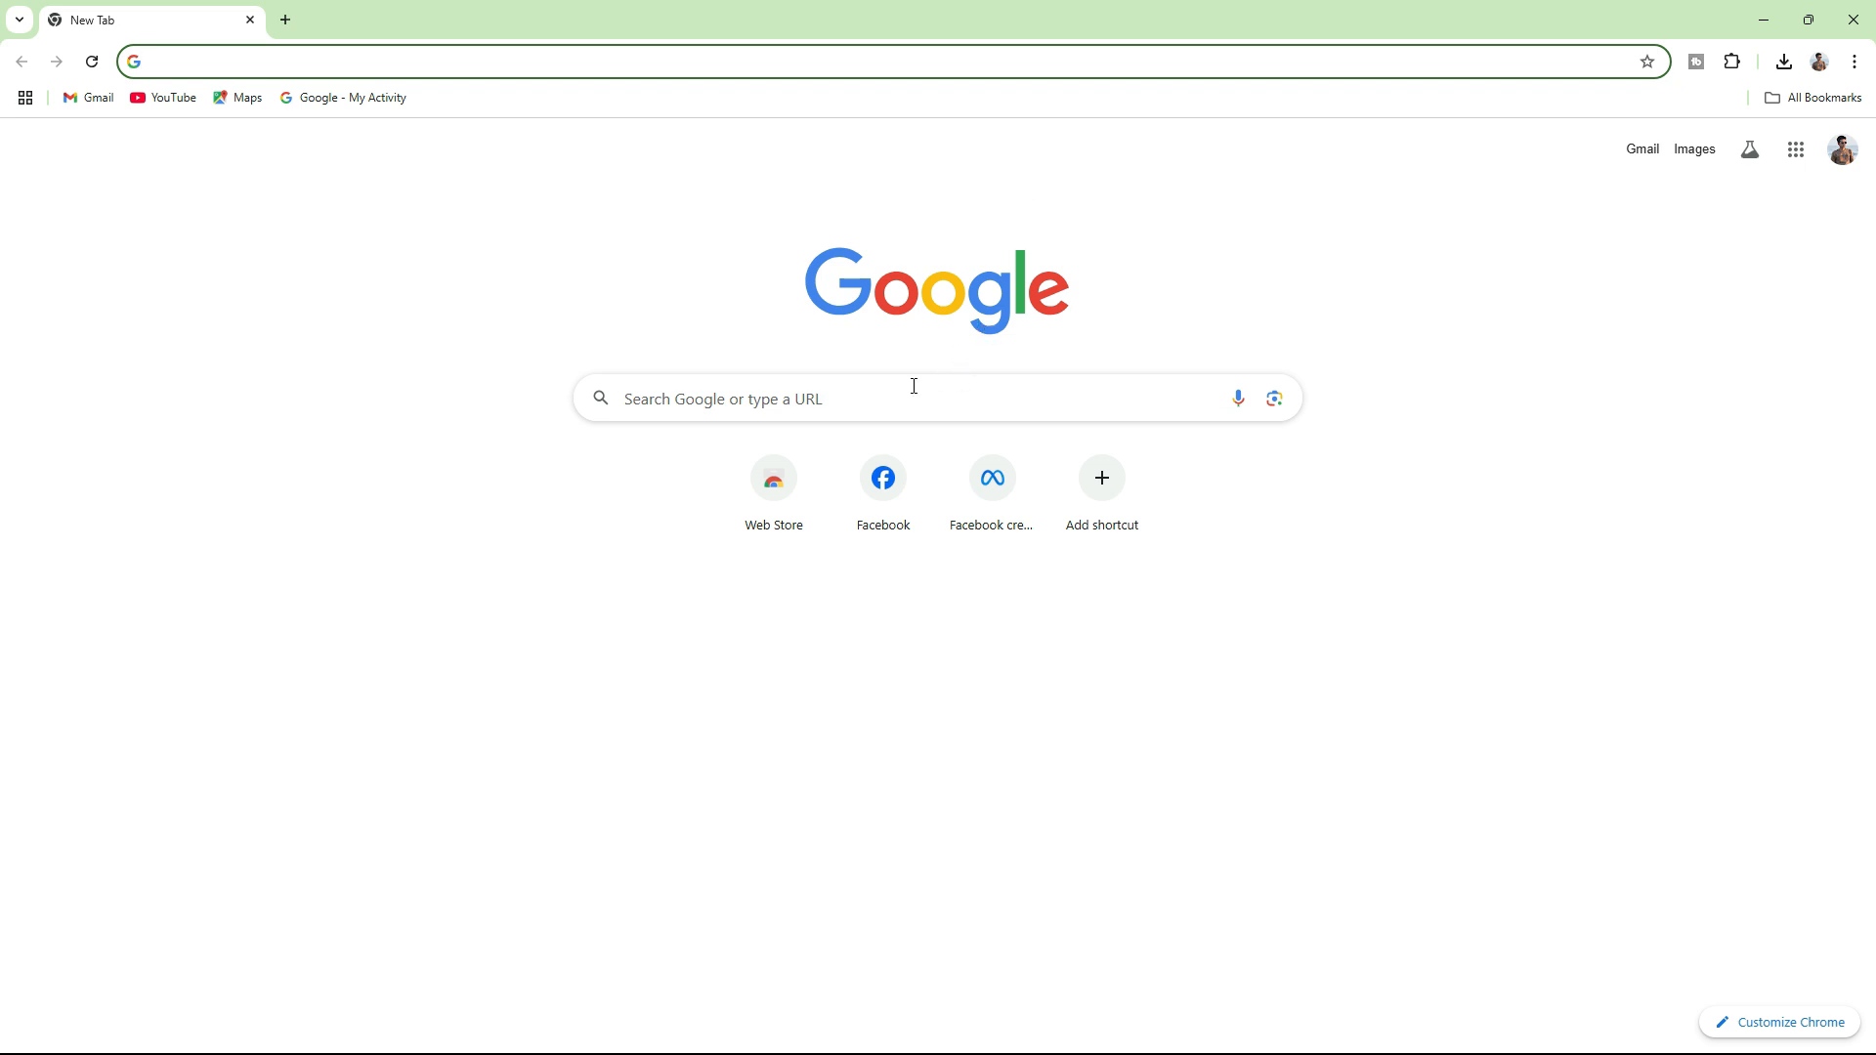
# - Search Google for "windows 10 download" and open Microsoft's Windows 10 software download page
pyautogui.click(885, 395)
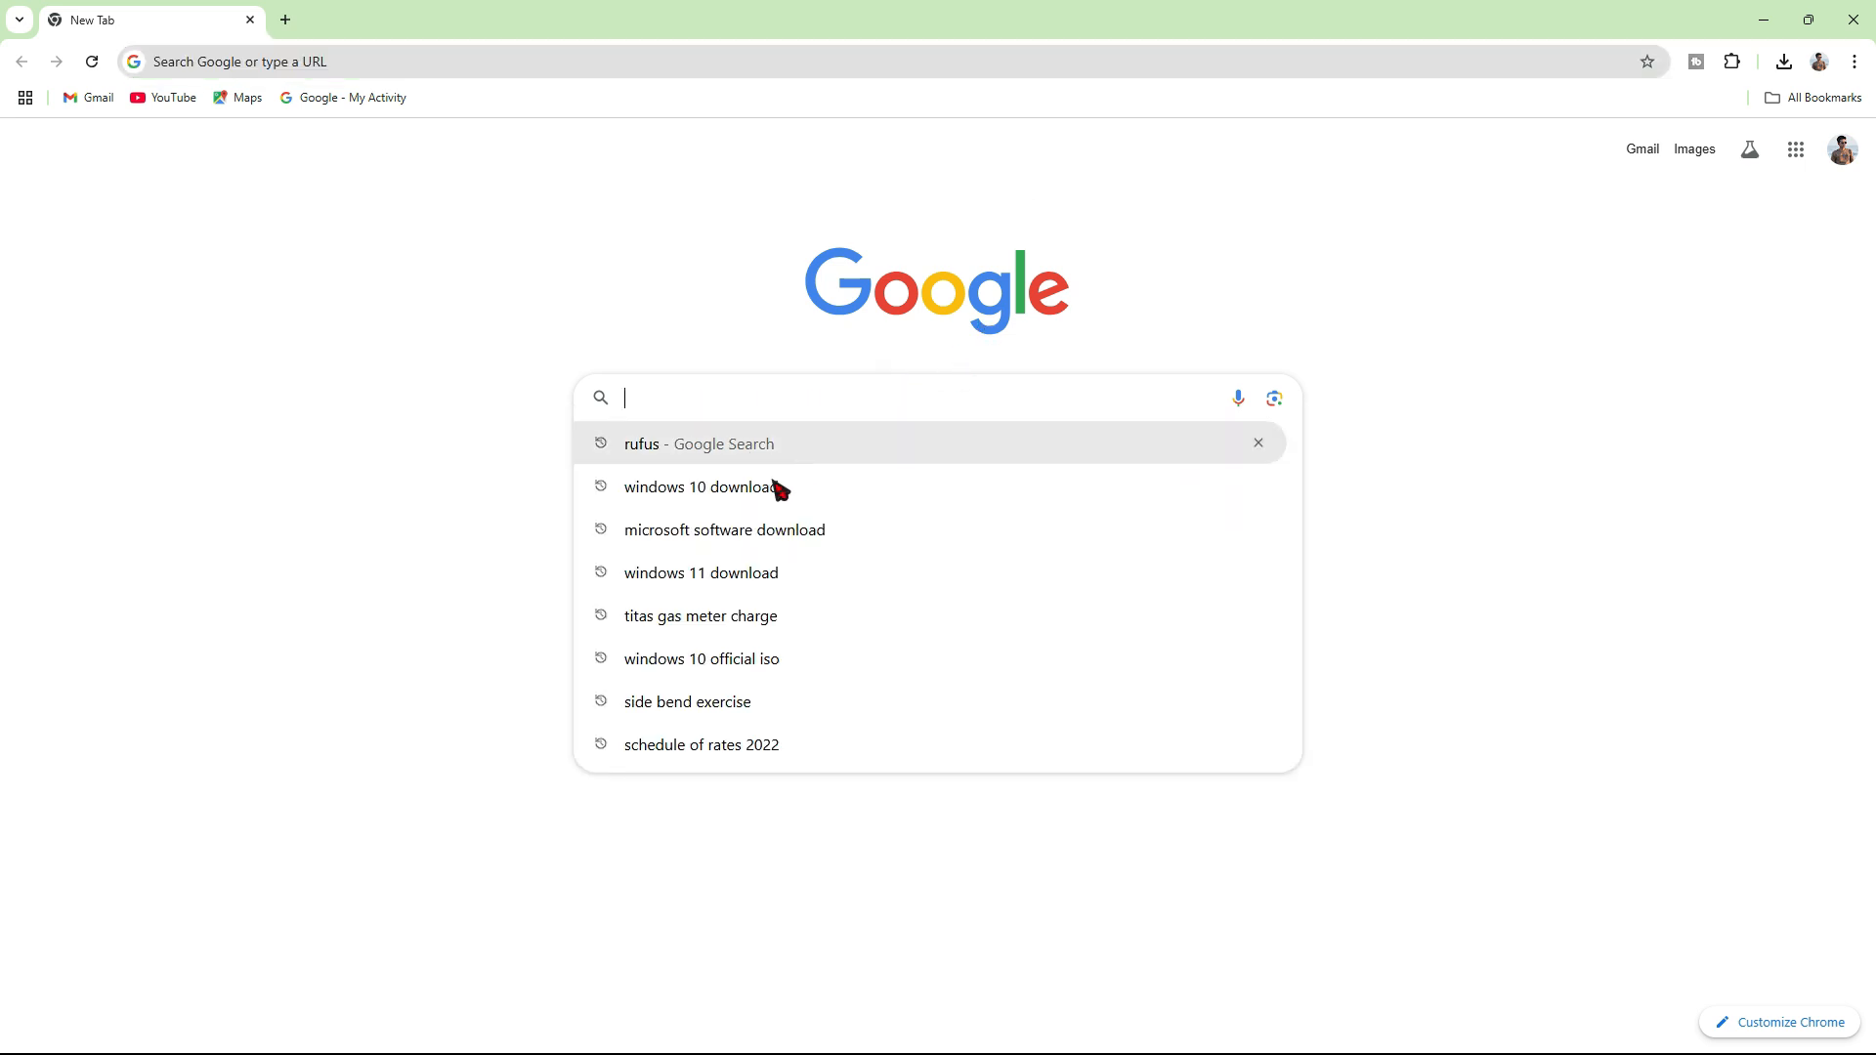
pyautogui.click(774, 496)
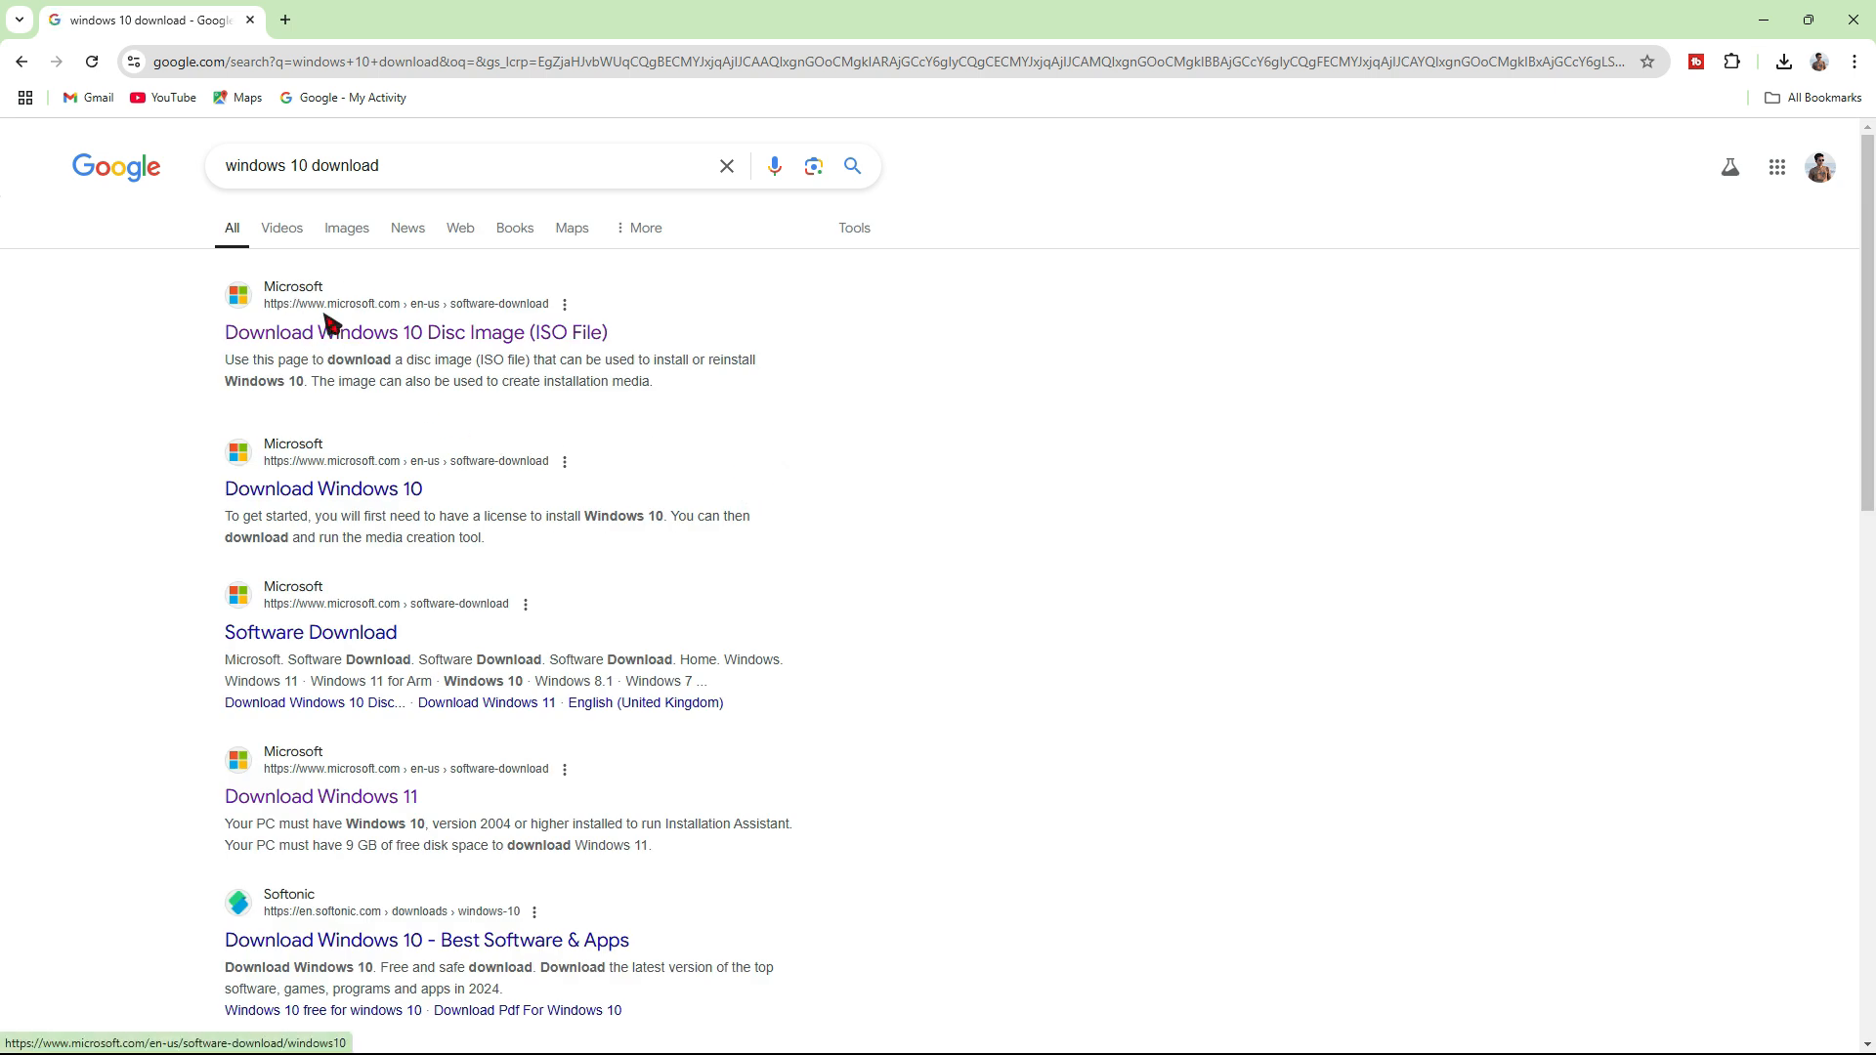
pyautogui.click(296, 282)
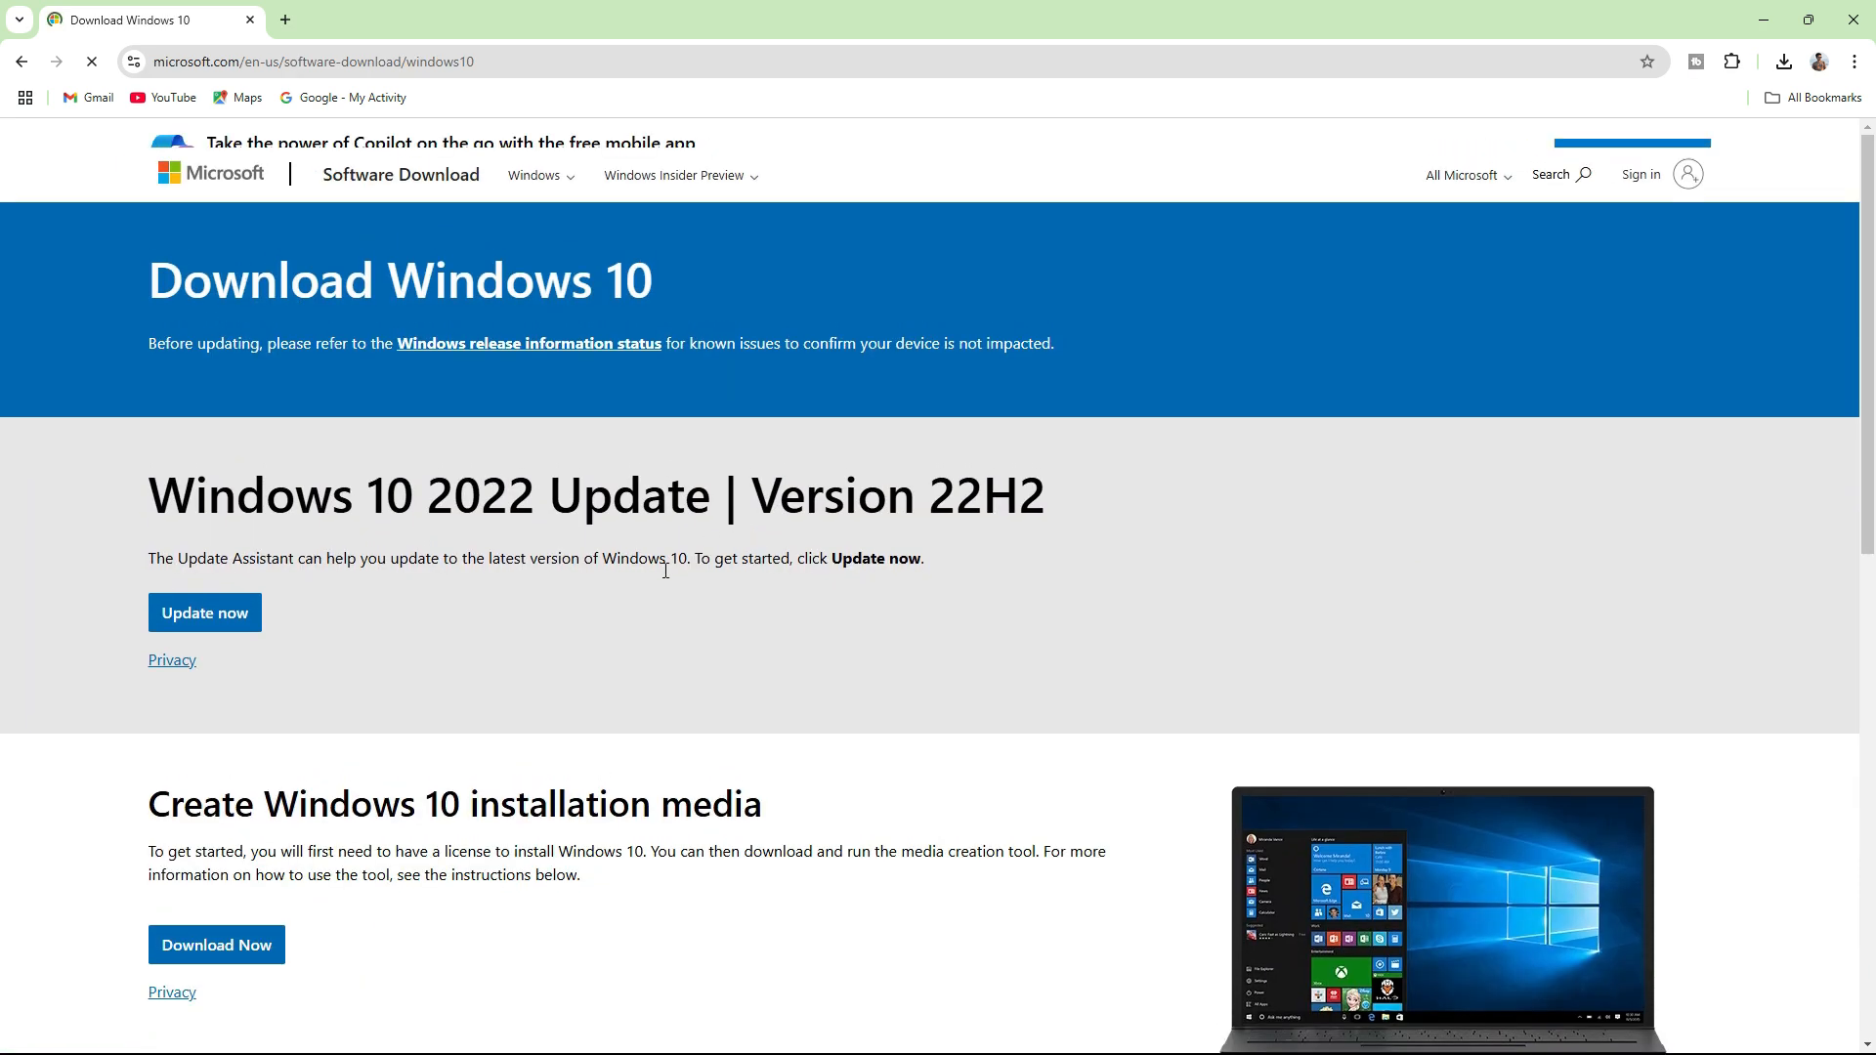
# - Inspect the Download Windows 10 page, open Developer resources, and reload the page in the mobile device view
pyautogui.scroll(-1, 662, 577)
pyautogui.scroll(-1, 668, 584)
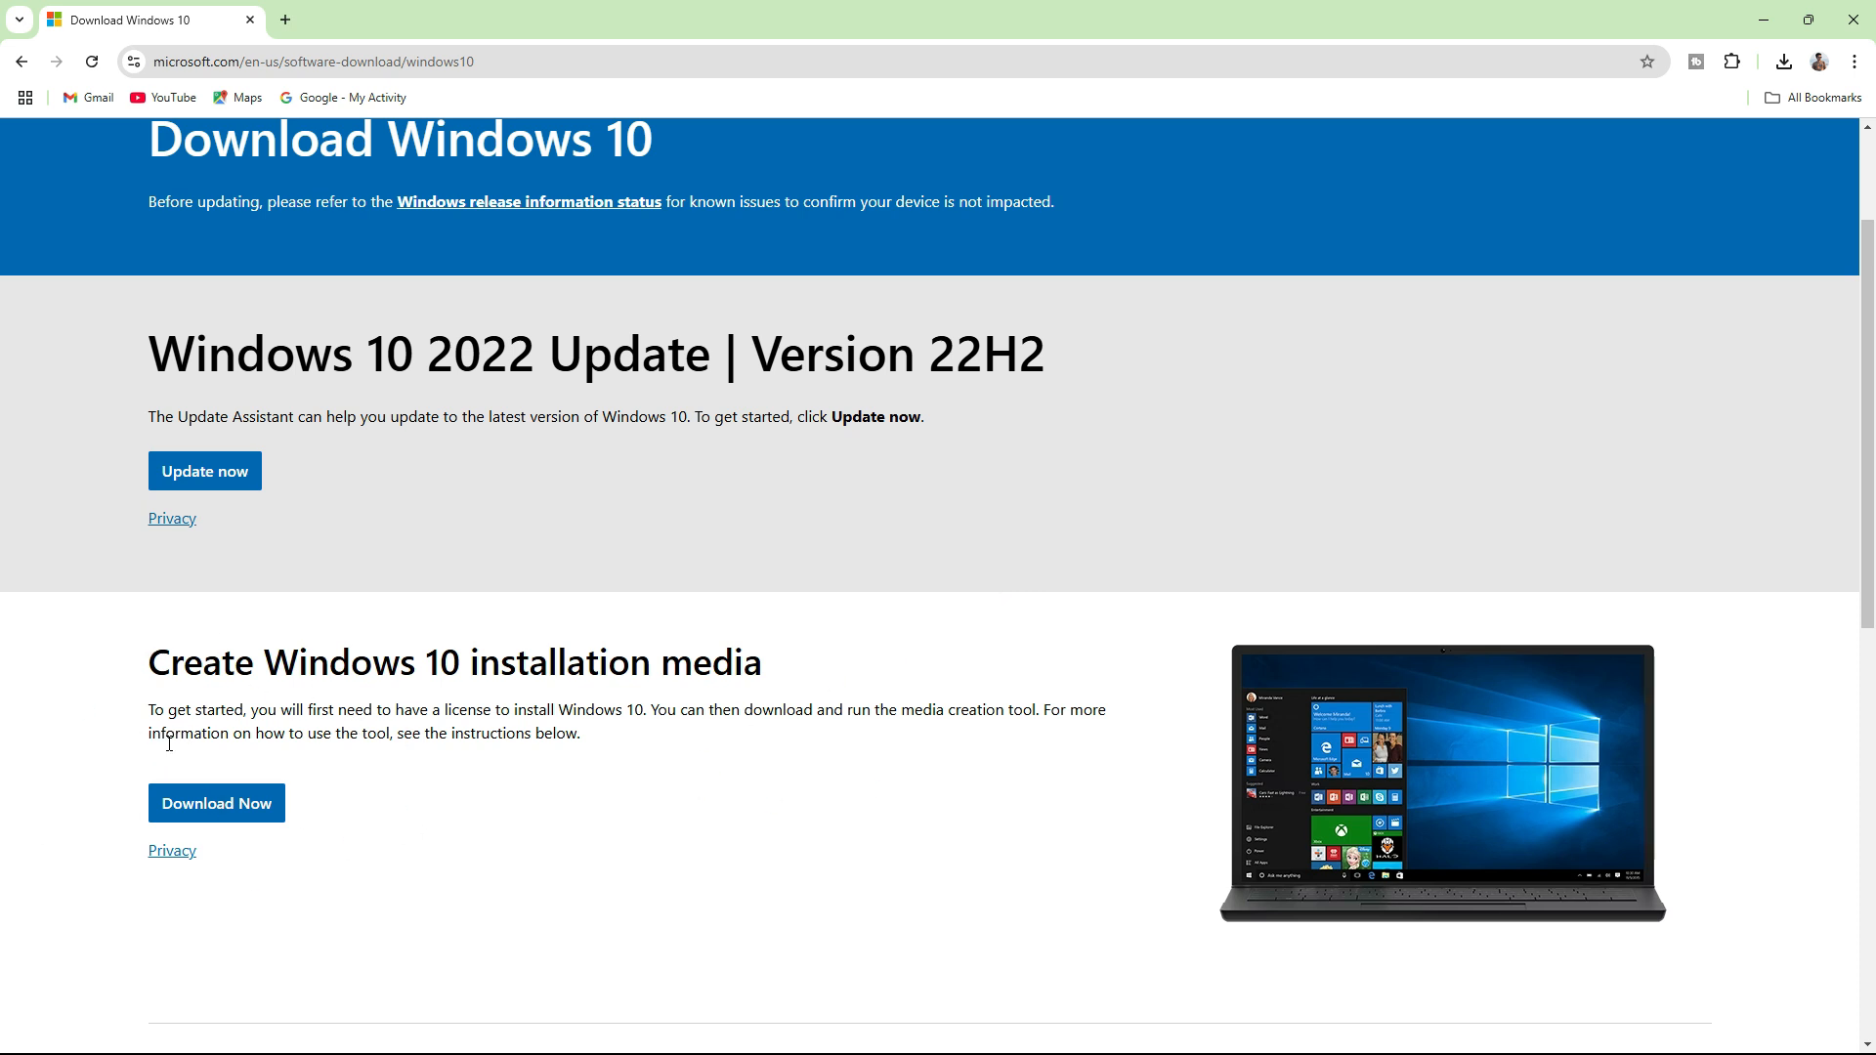
pyautogui.rightClick(812, 828)
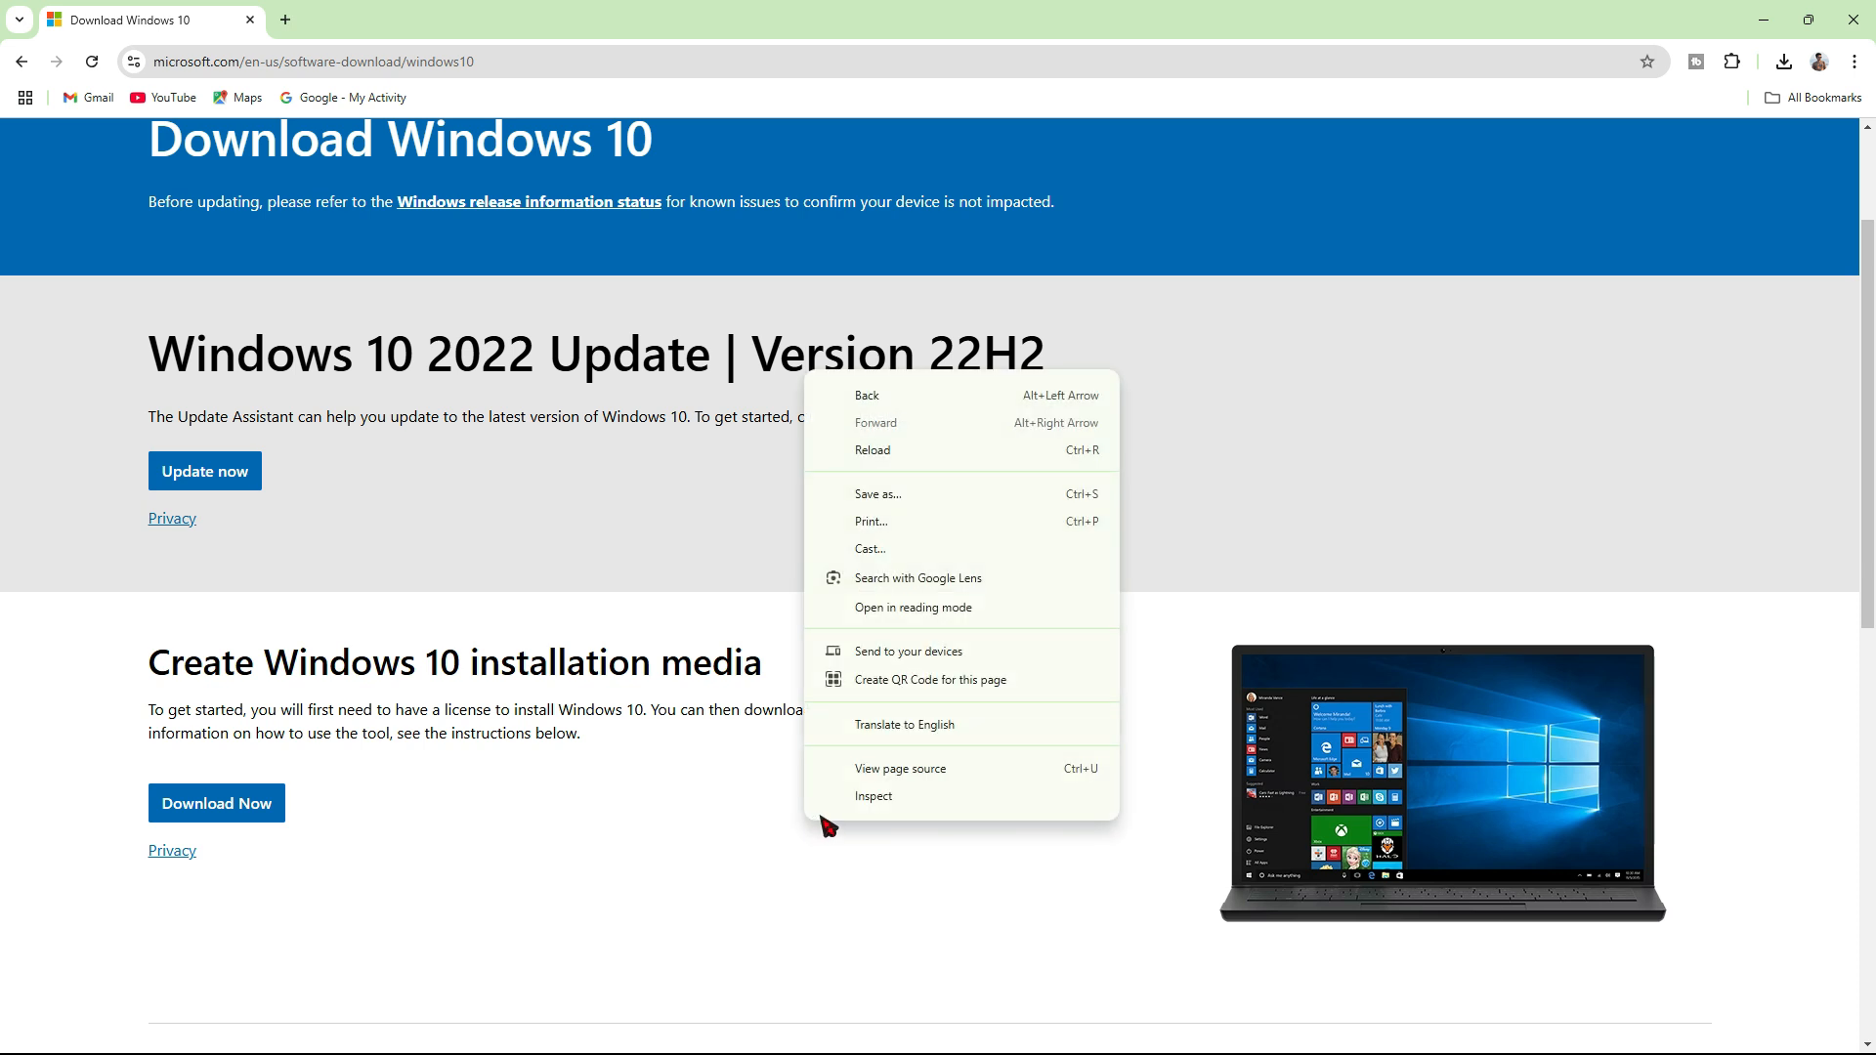
pyautogui.click(876, 800)
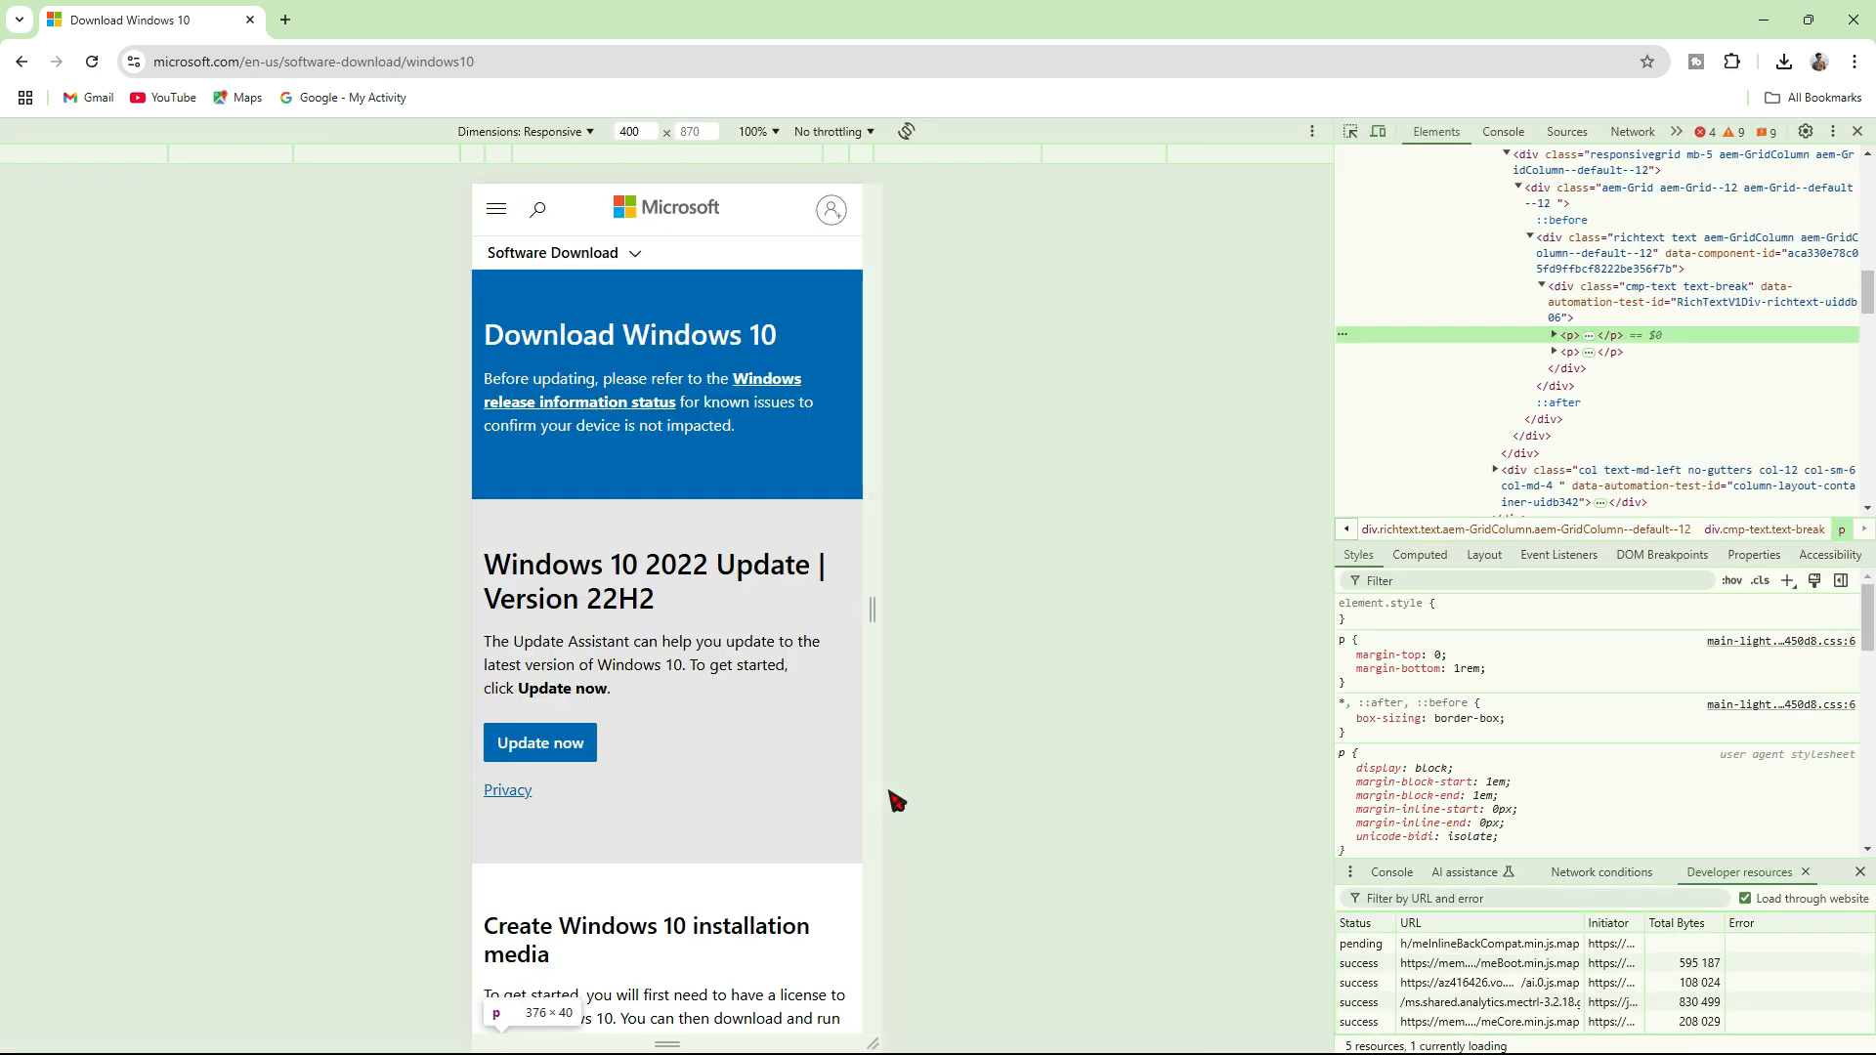
pyautogui.click(1834, 131)
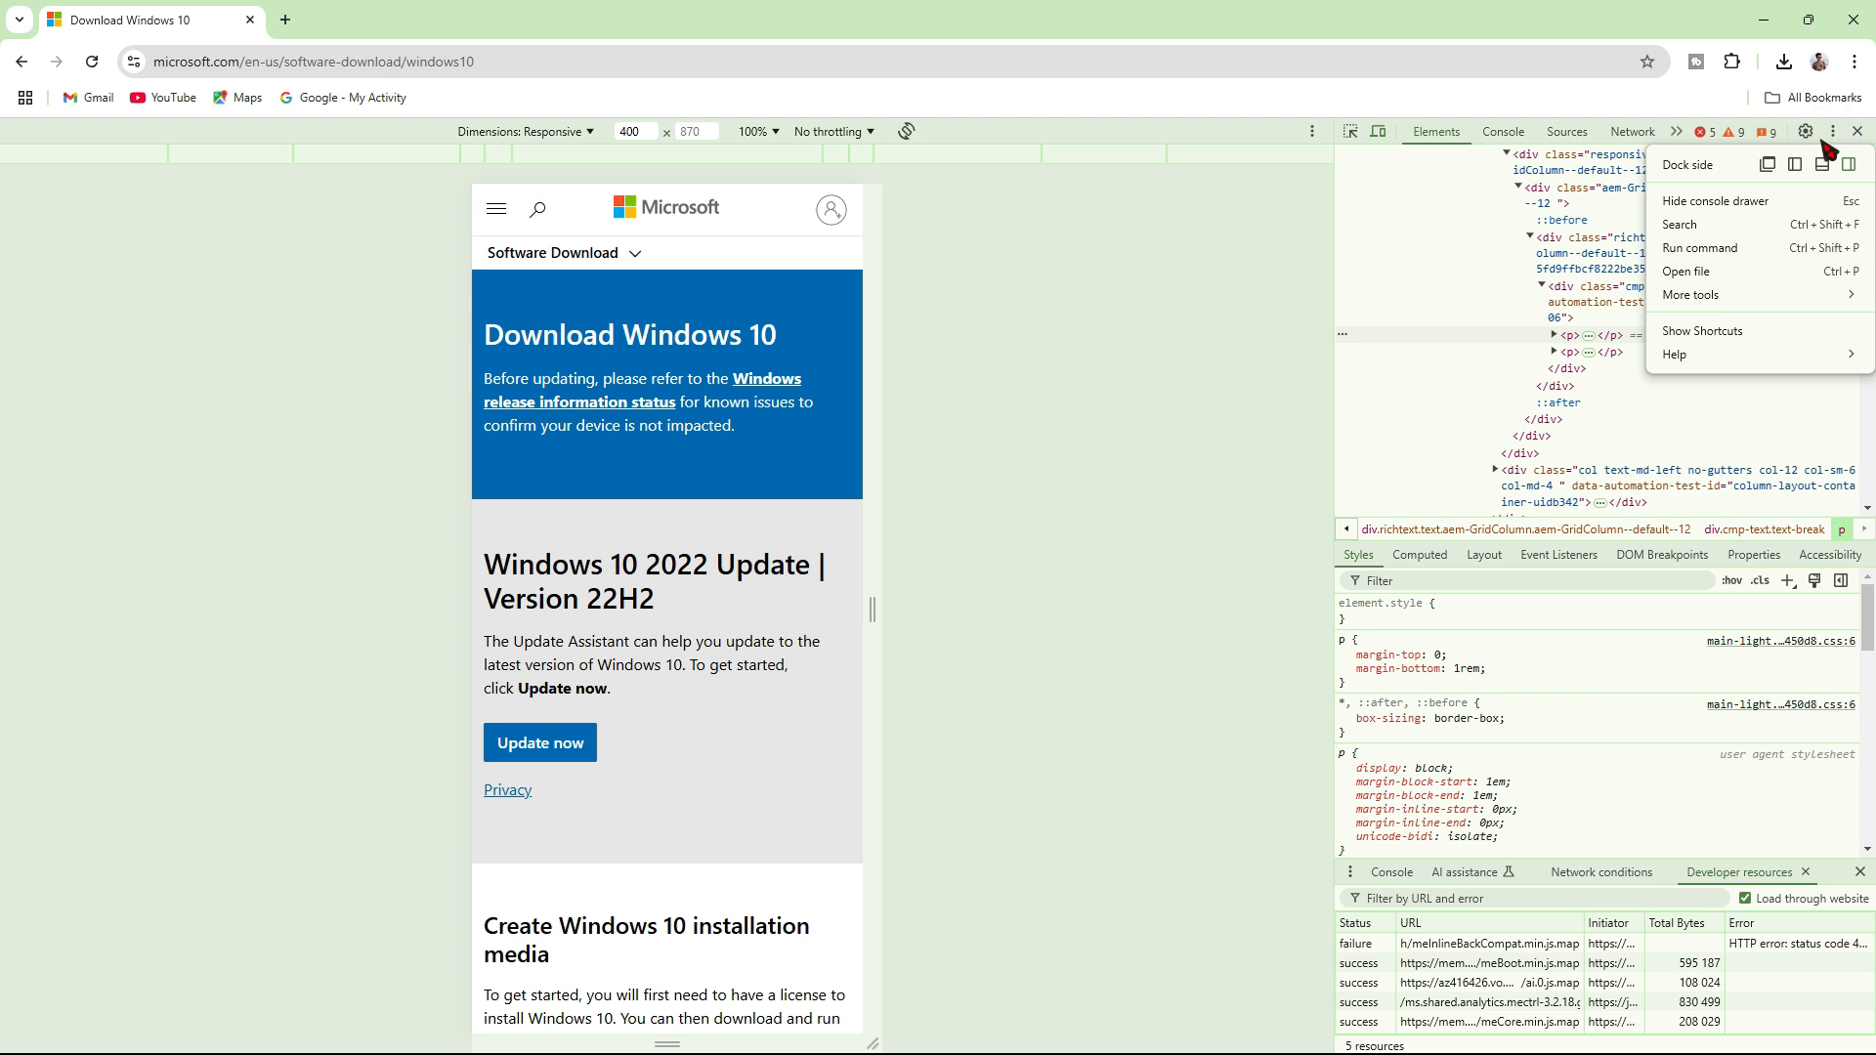
pyautogui.moveTo(1733, 294)
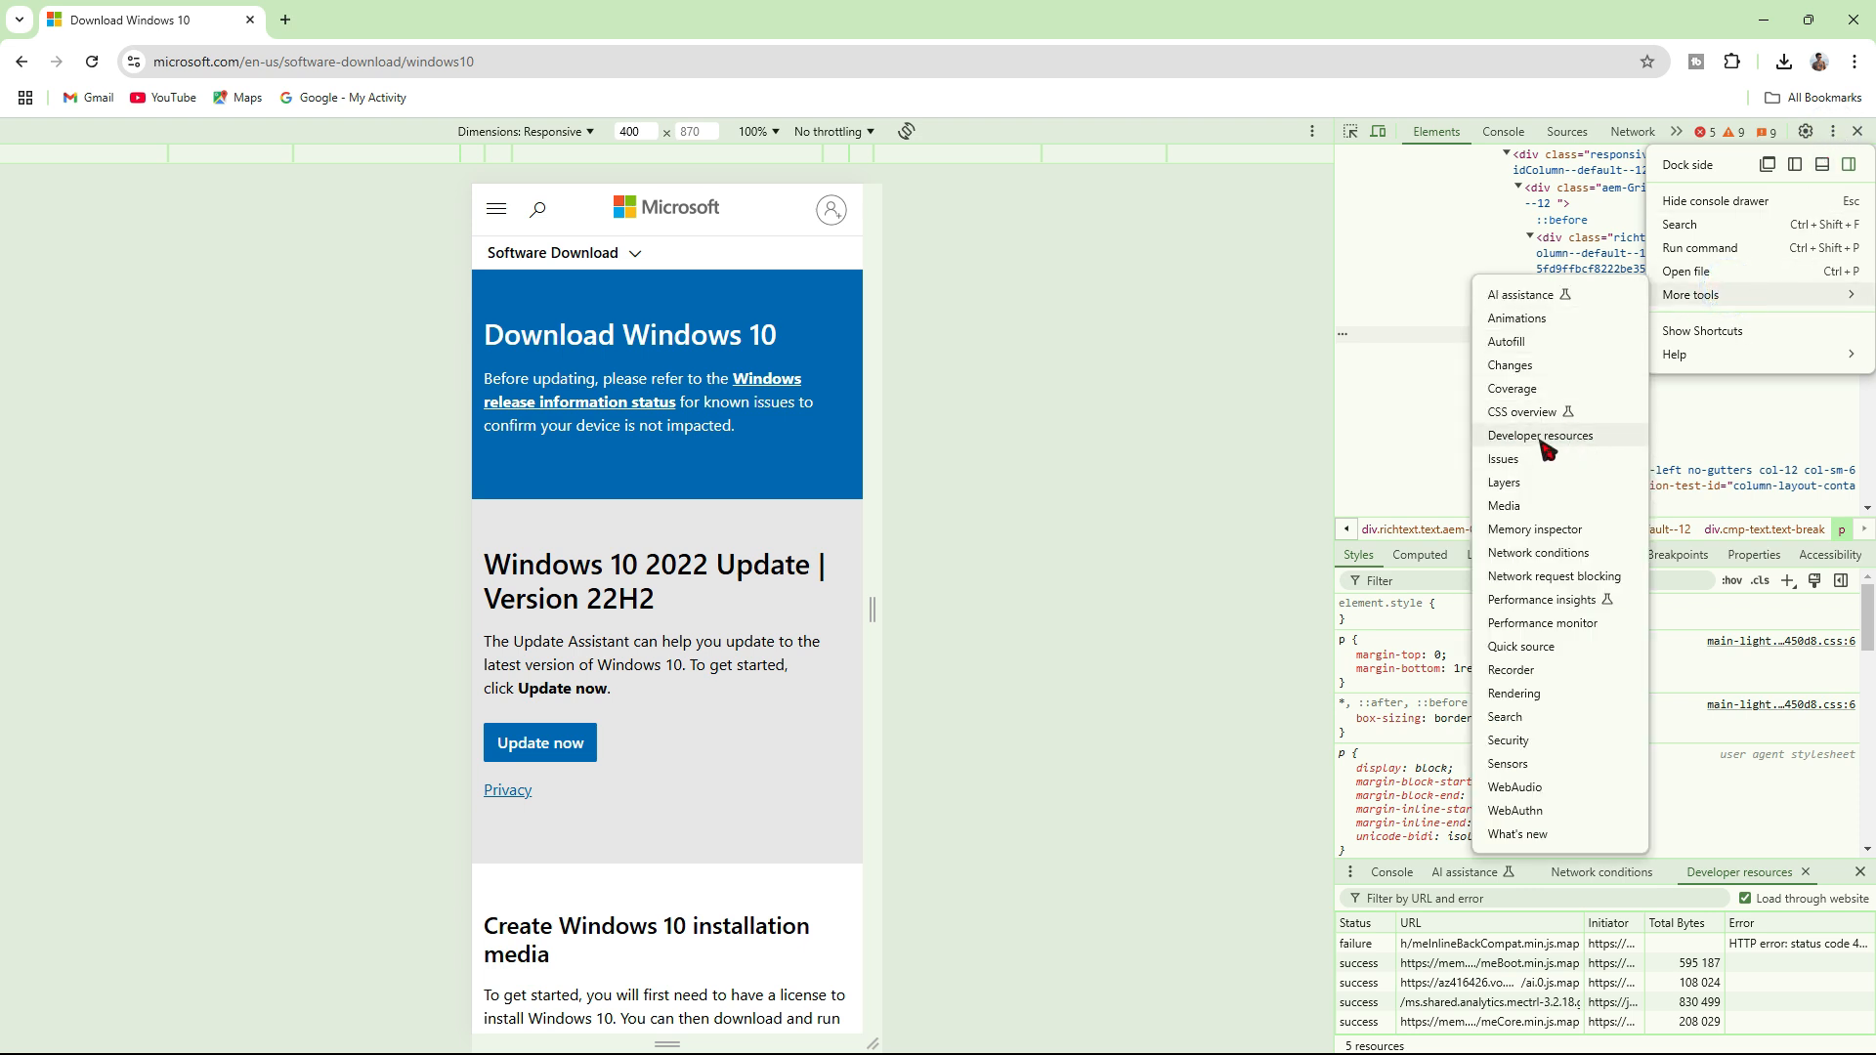
pyautogui.click(1577, 440)
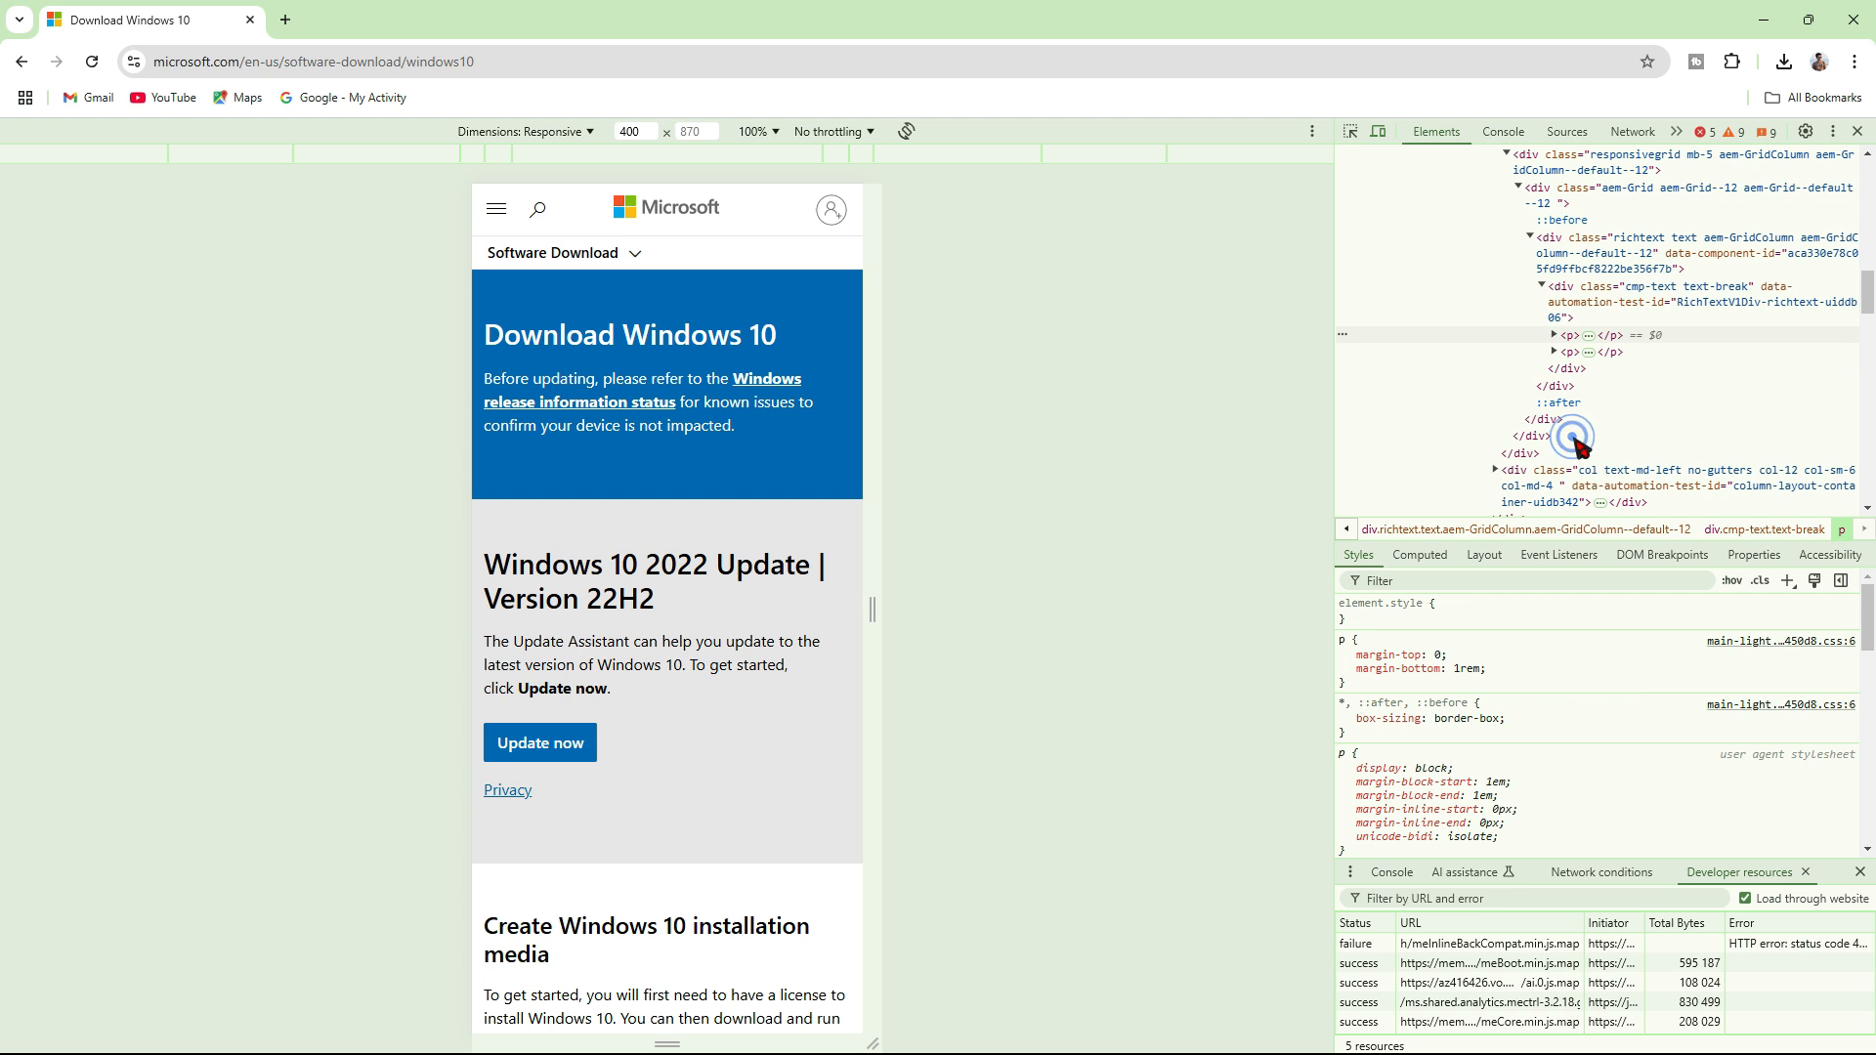
pyautogui.click(93, 61)
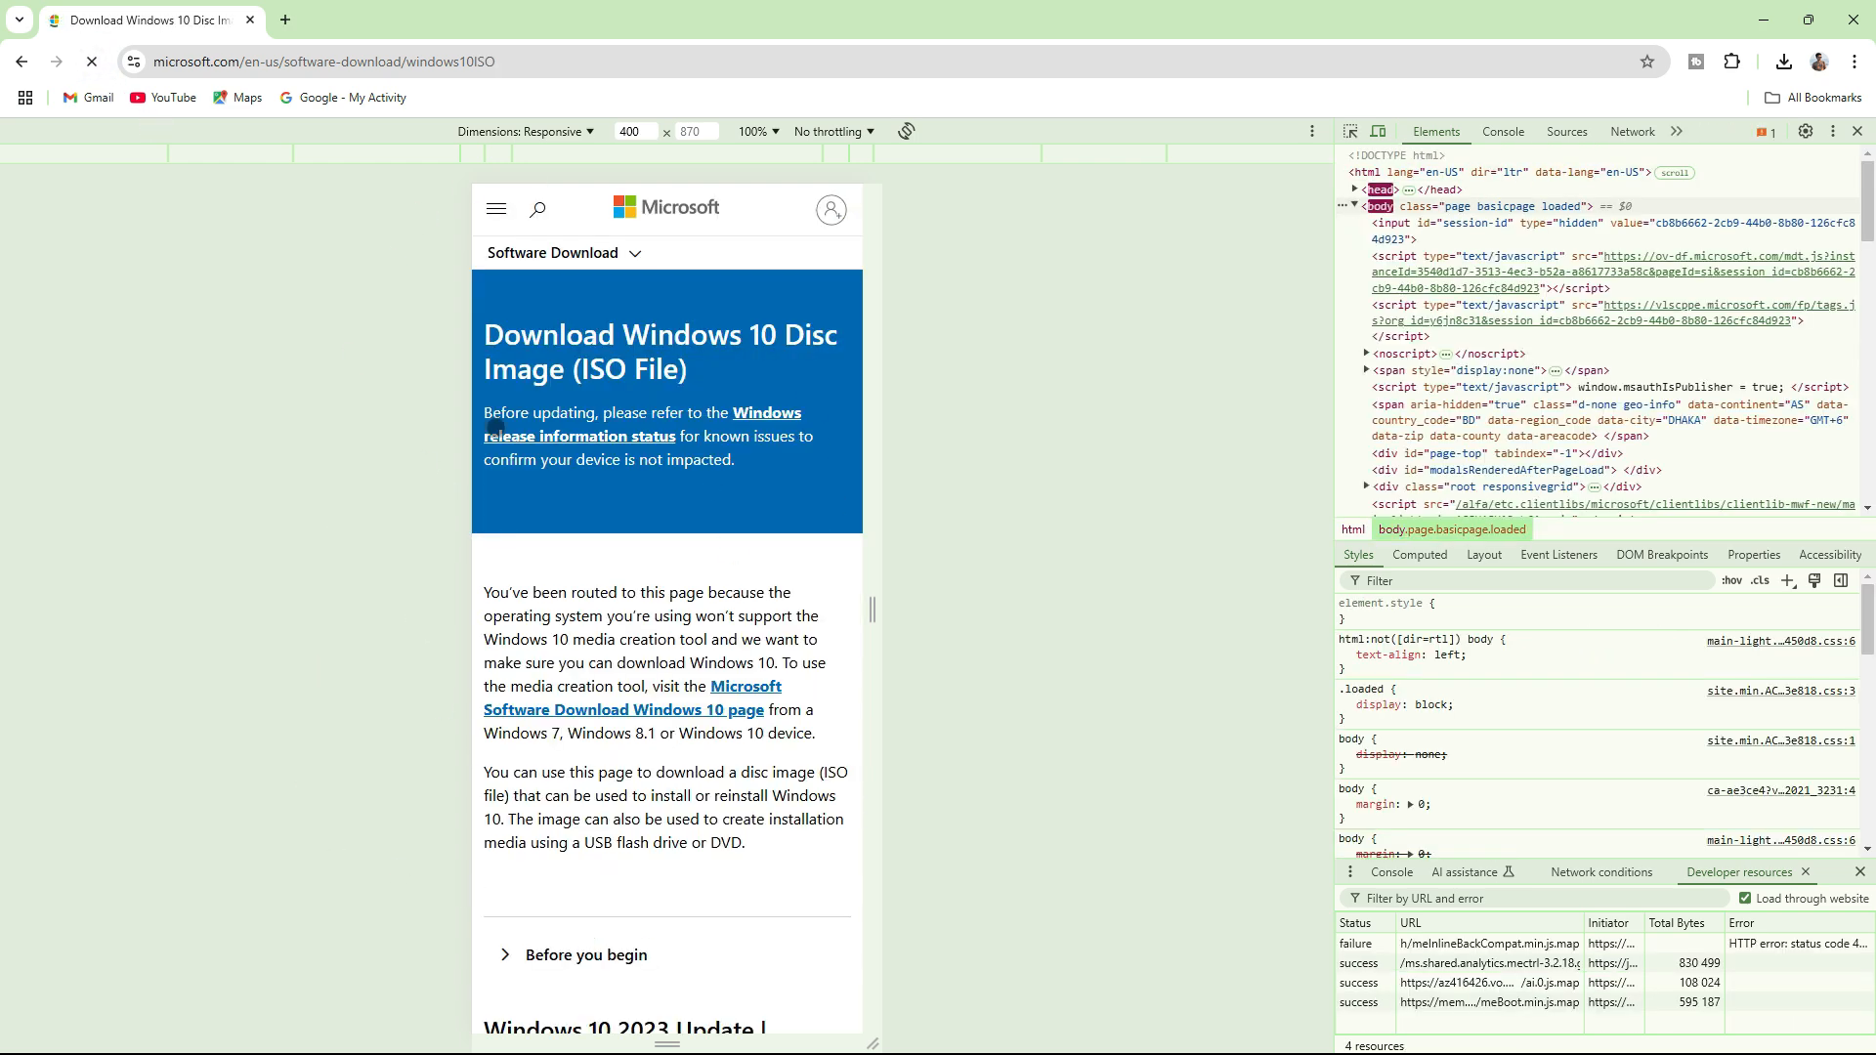
# - Select the Windows 10 (multi-edition ISO) edition and confirm it
pyautogui.scroll(-5, 644, 452)
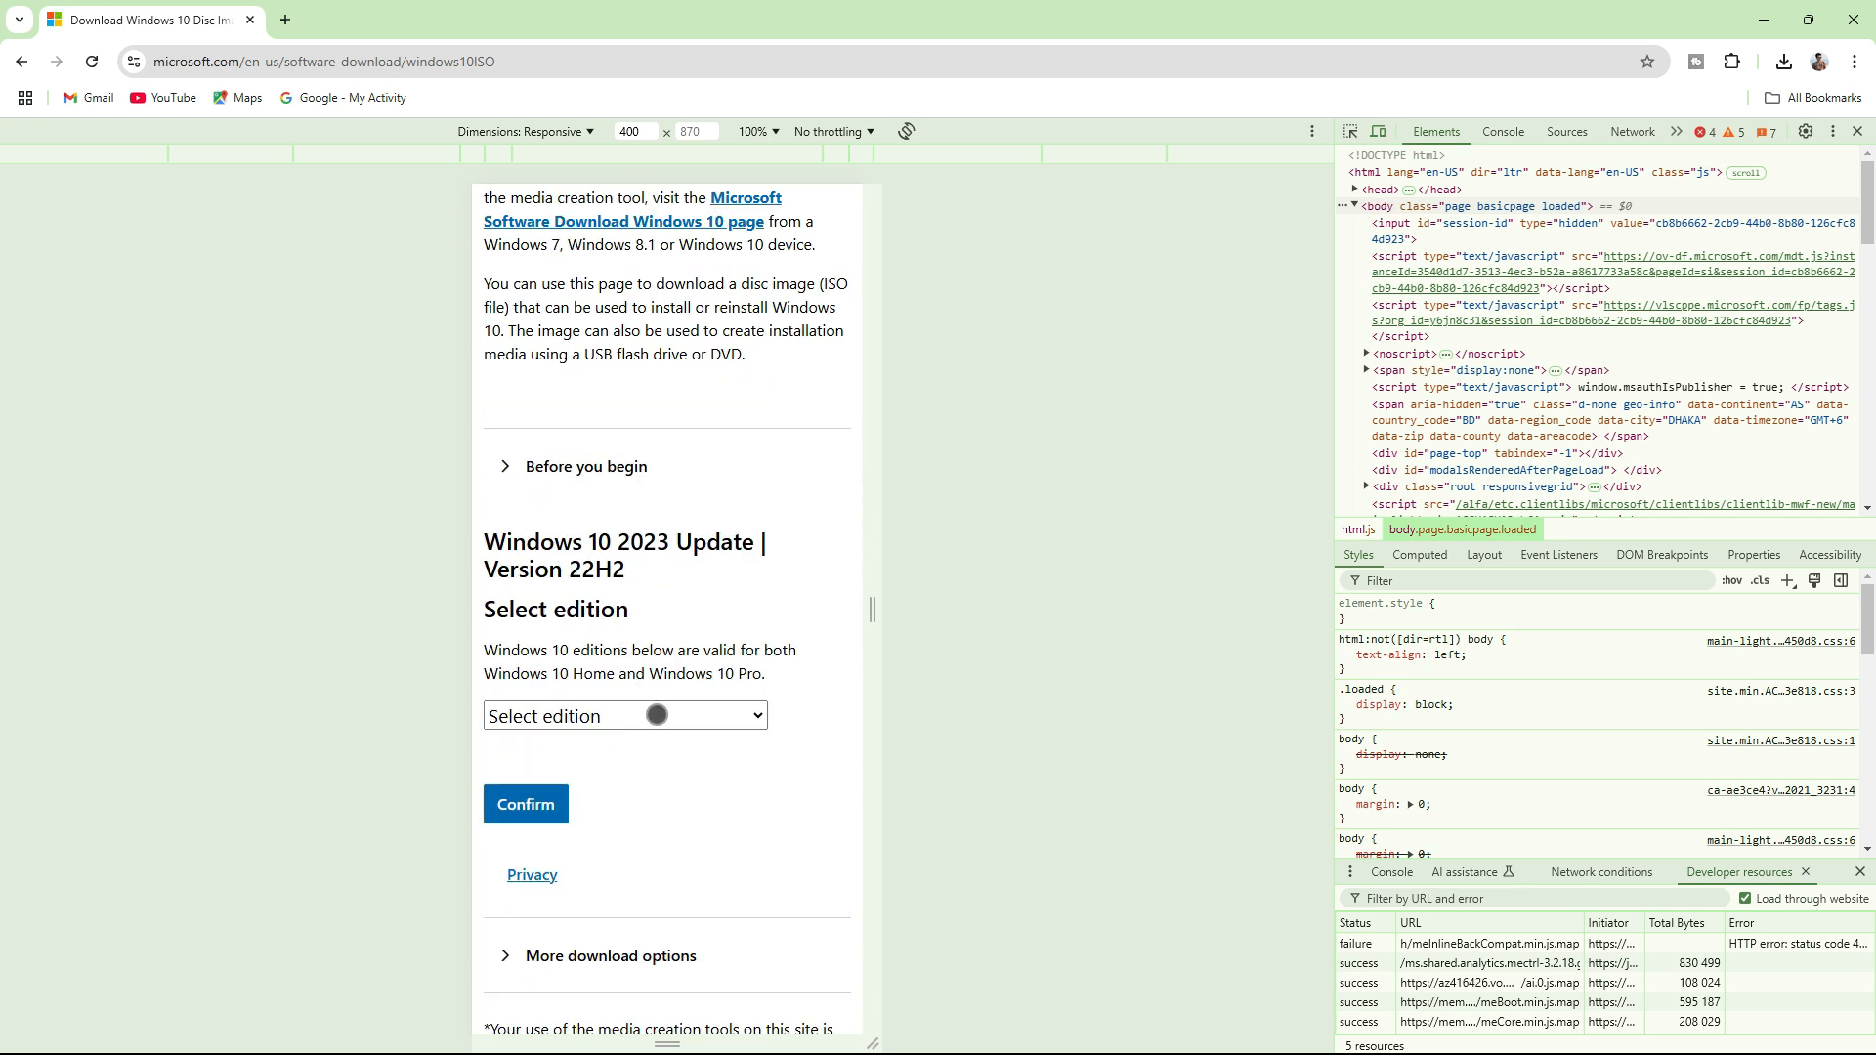
pyautogui.click(657, 715)
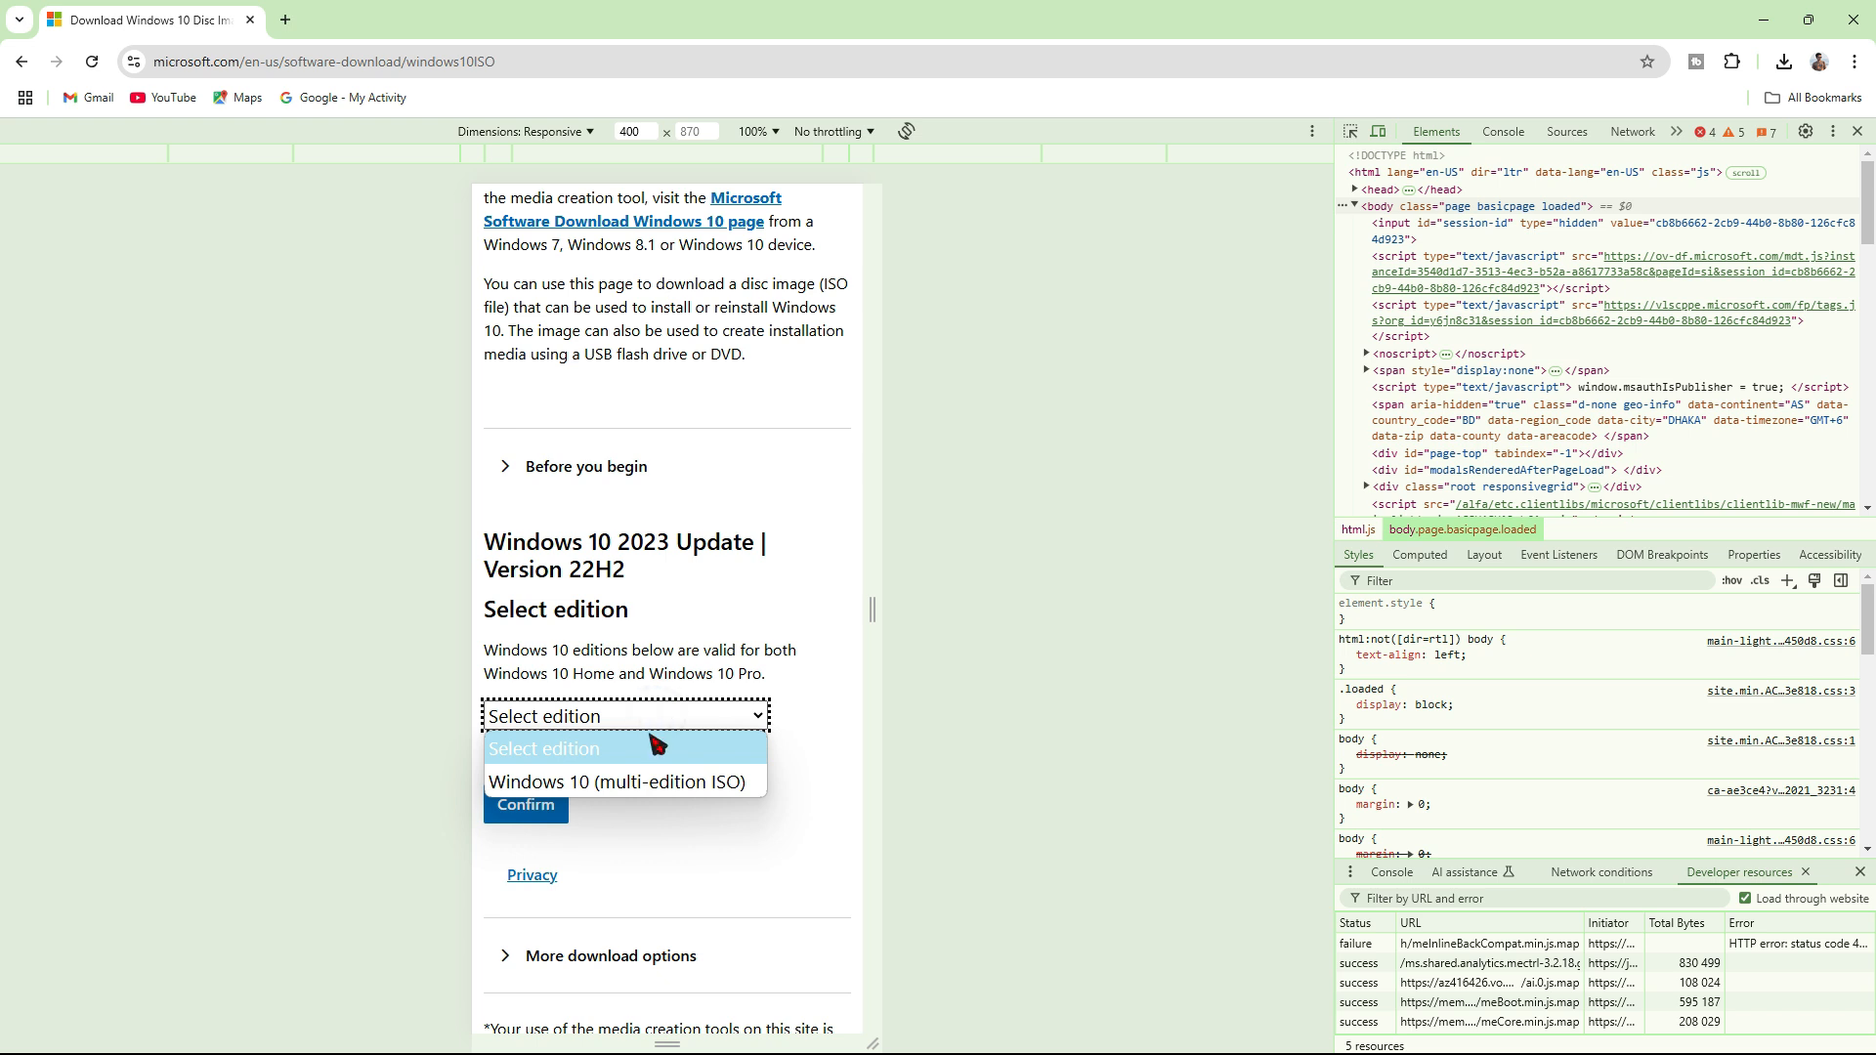
pyautogui.click(724, 784)
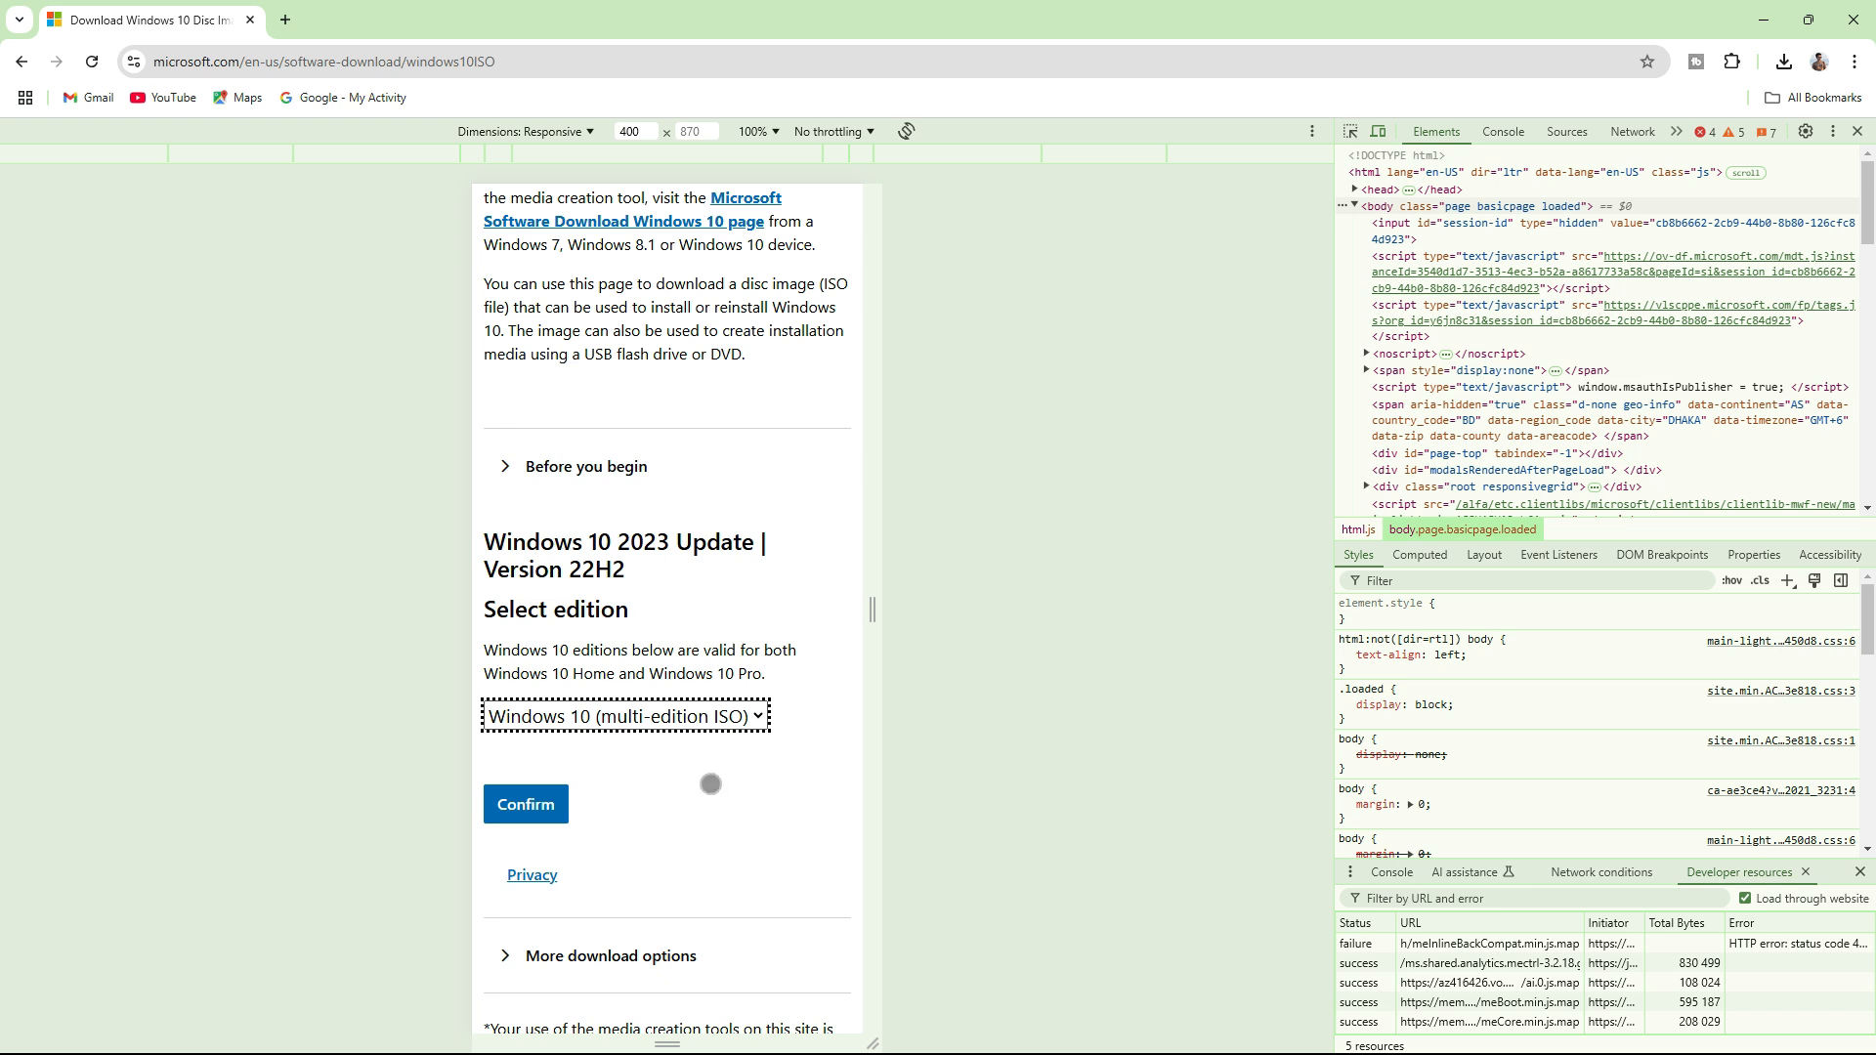
pyautogui.click(554, 804)
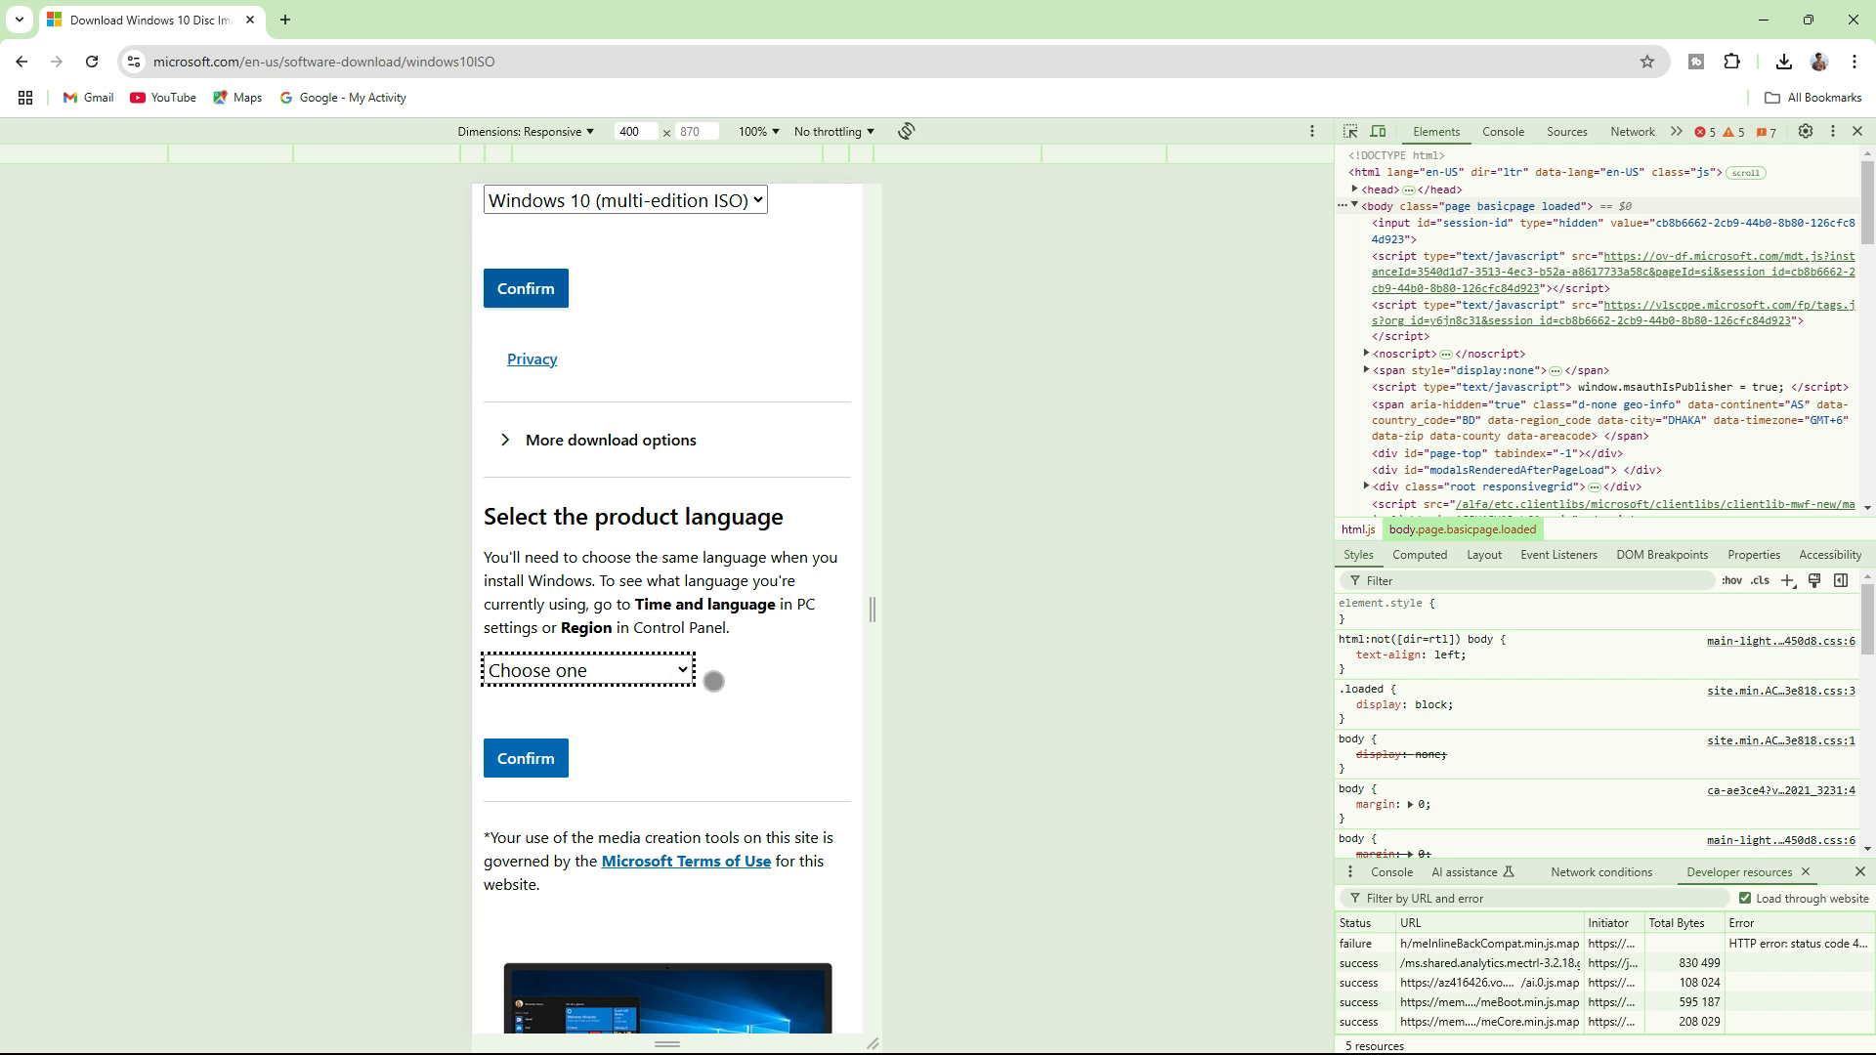
# - Set the product language to English (United States) and confirm it
pyautogui.scroll(-1, 691, 671)
pyautogui.scroll(-1, 688, 671)
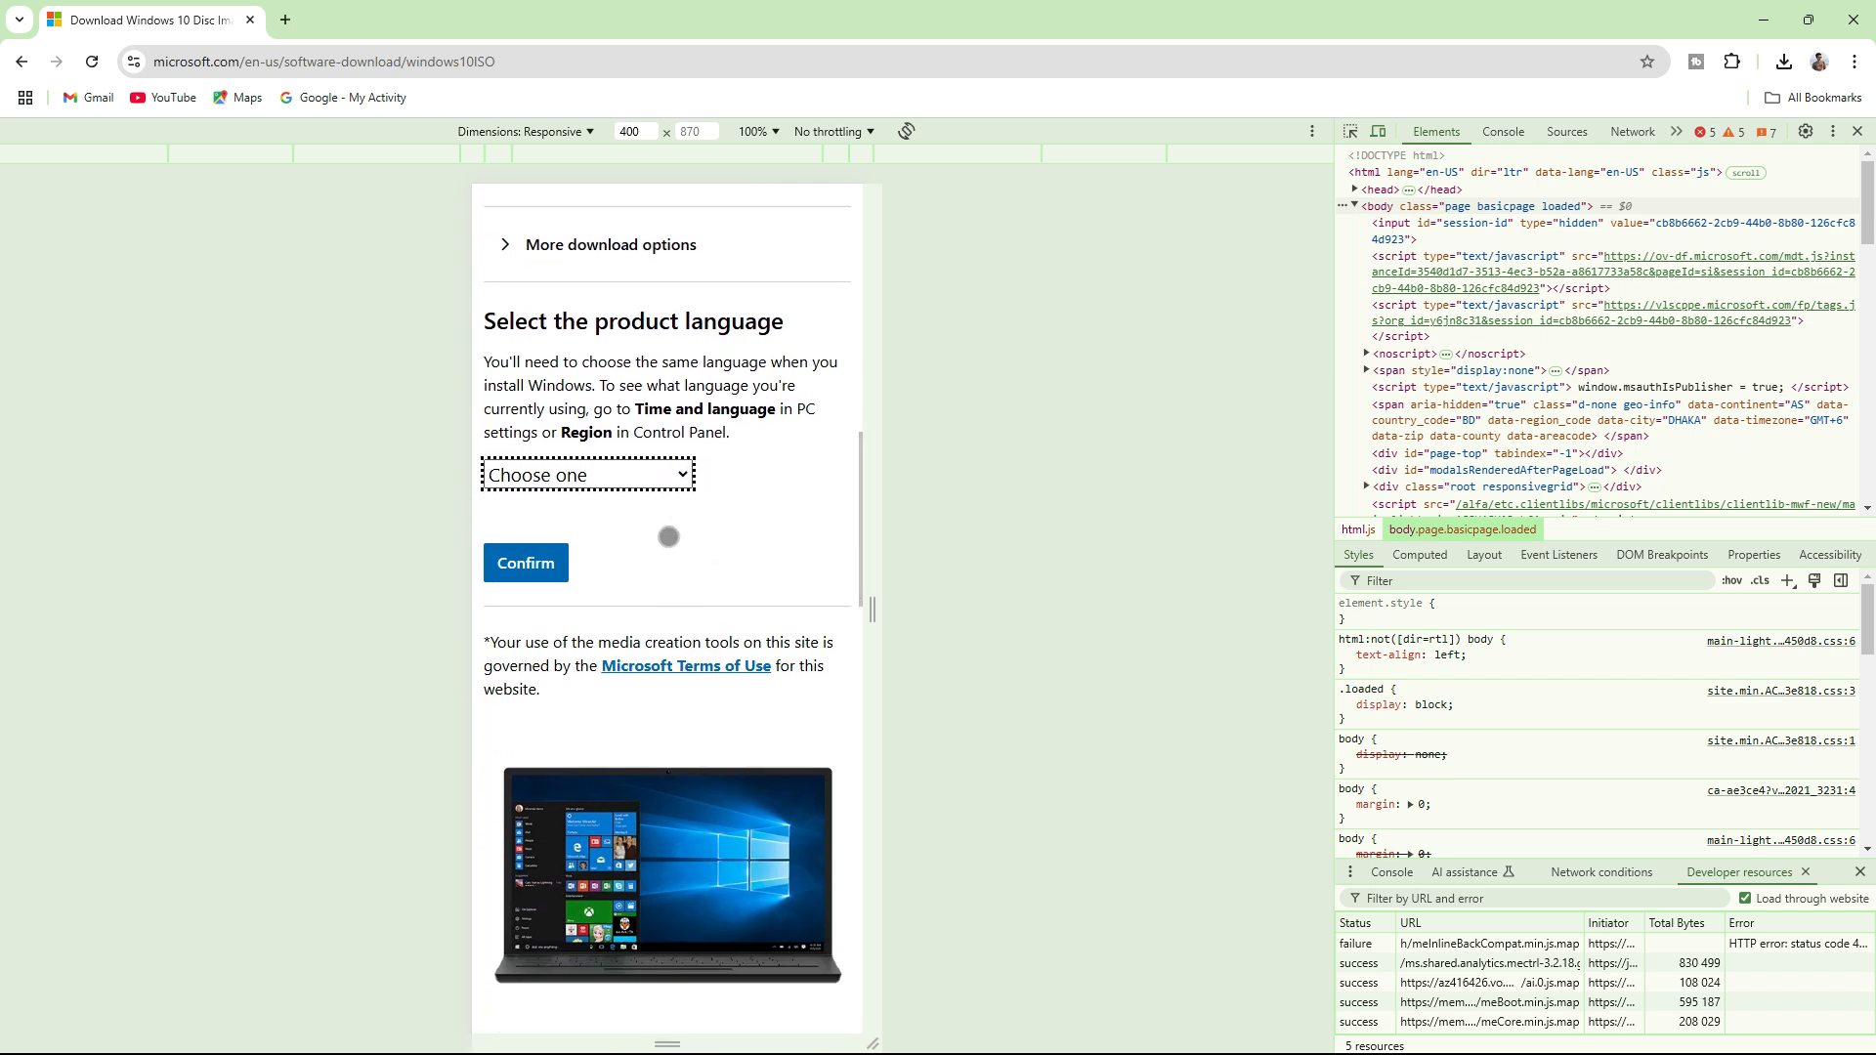
pyautogui.click(676, 473)
pyautogui.click(565, 842)
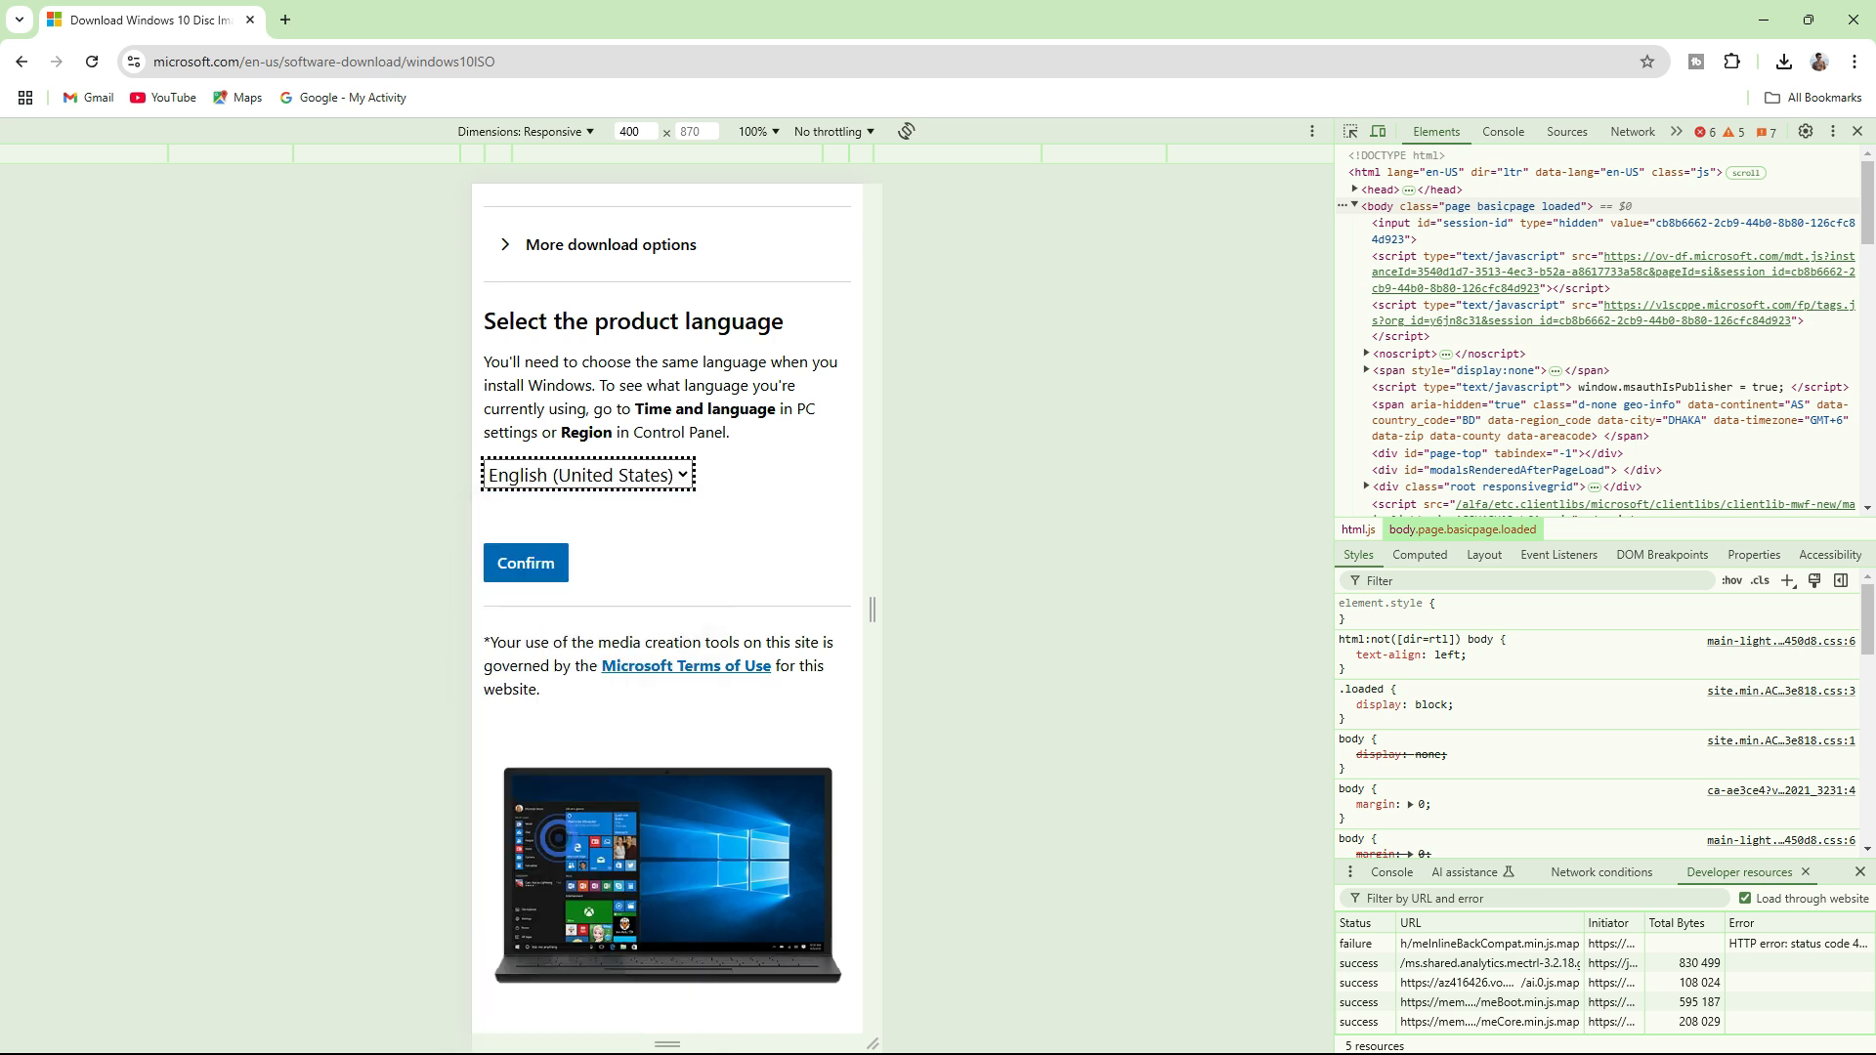
pyautogui.click(530, 564)
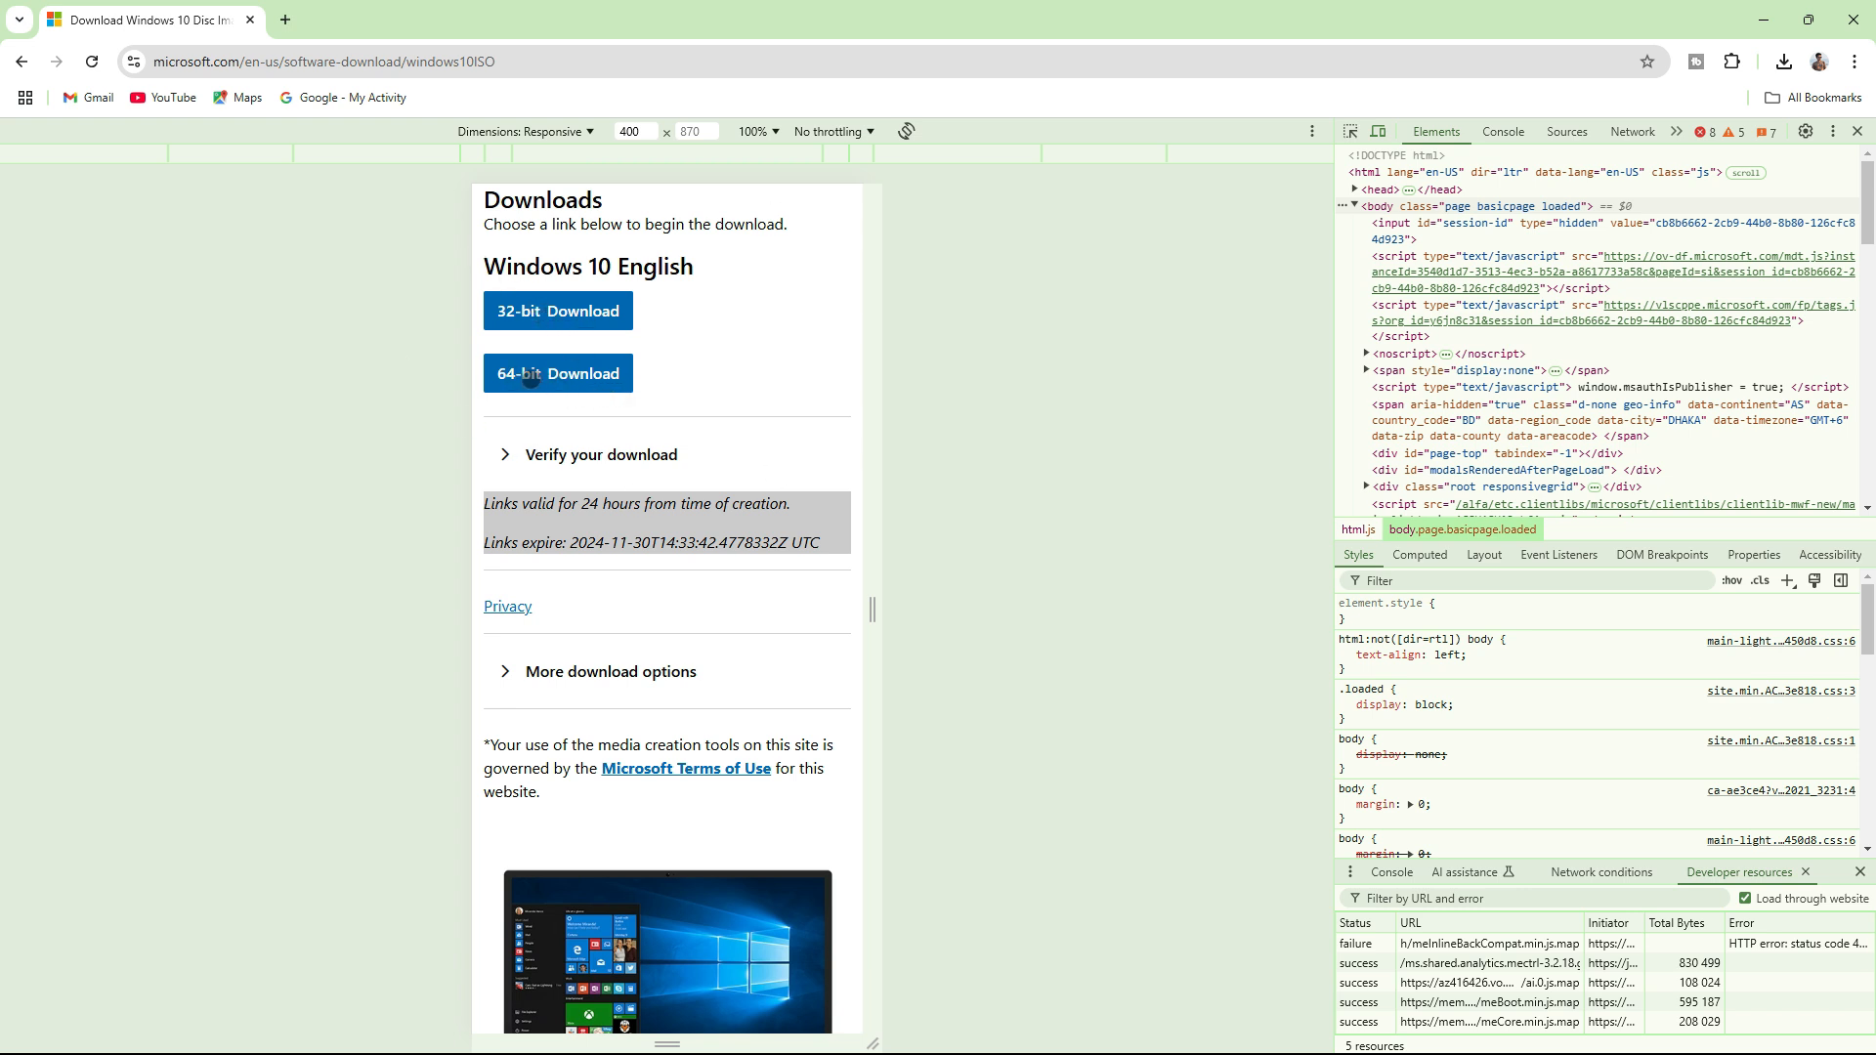
# - Start the 64-bit Windows 10 ISO download and cancel it in the recent download history
pyautogui.click(549, 373)
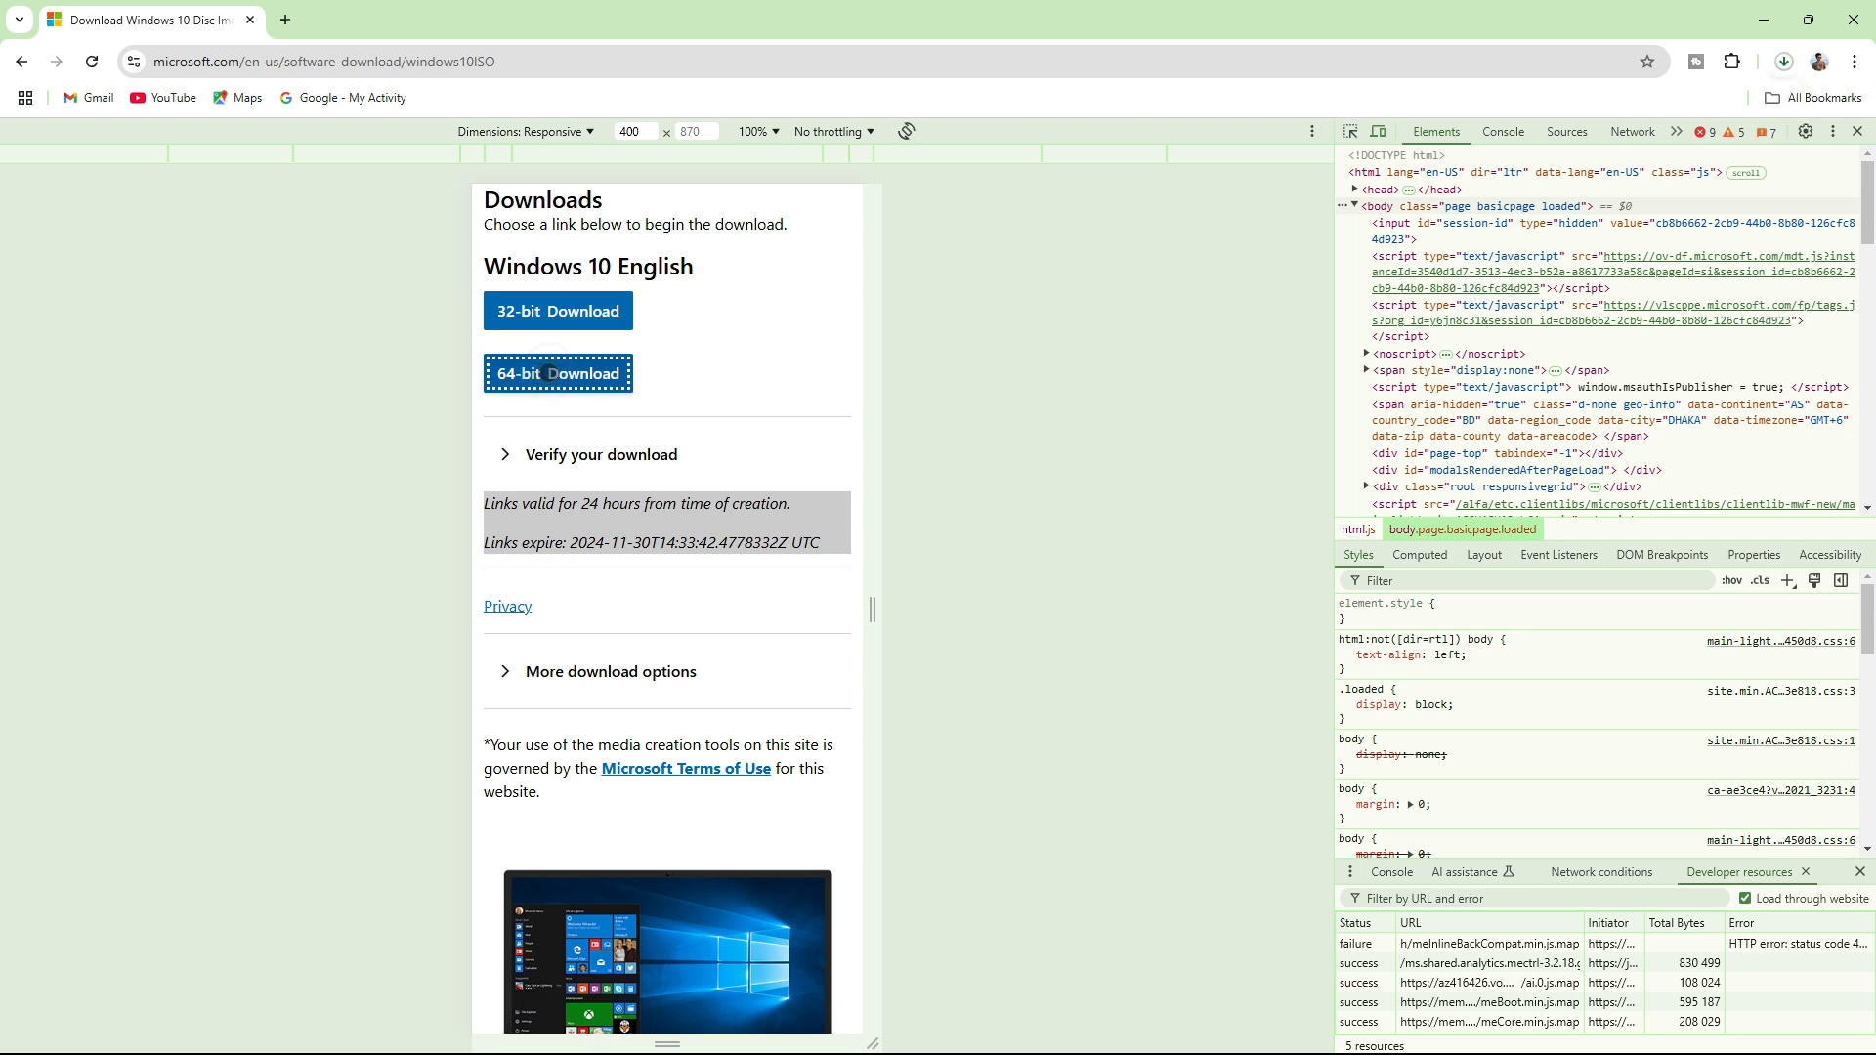
pyautogui.click(1784, 63)
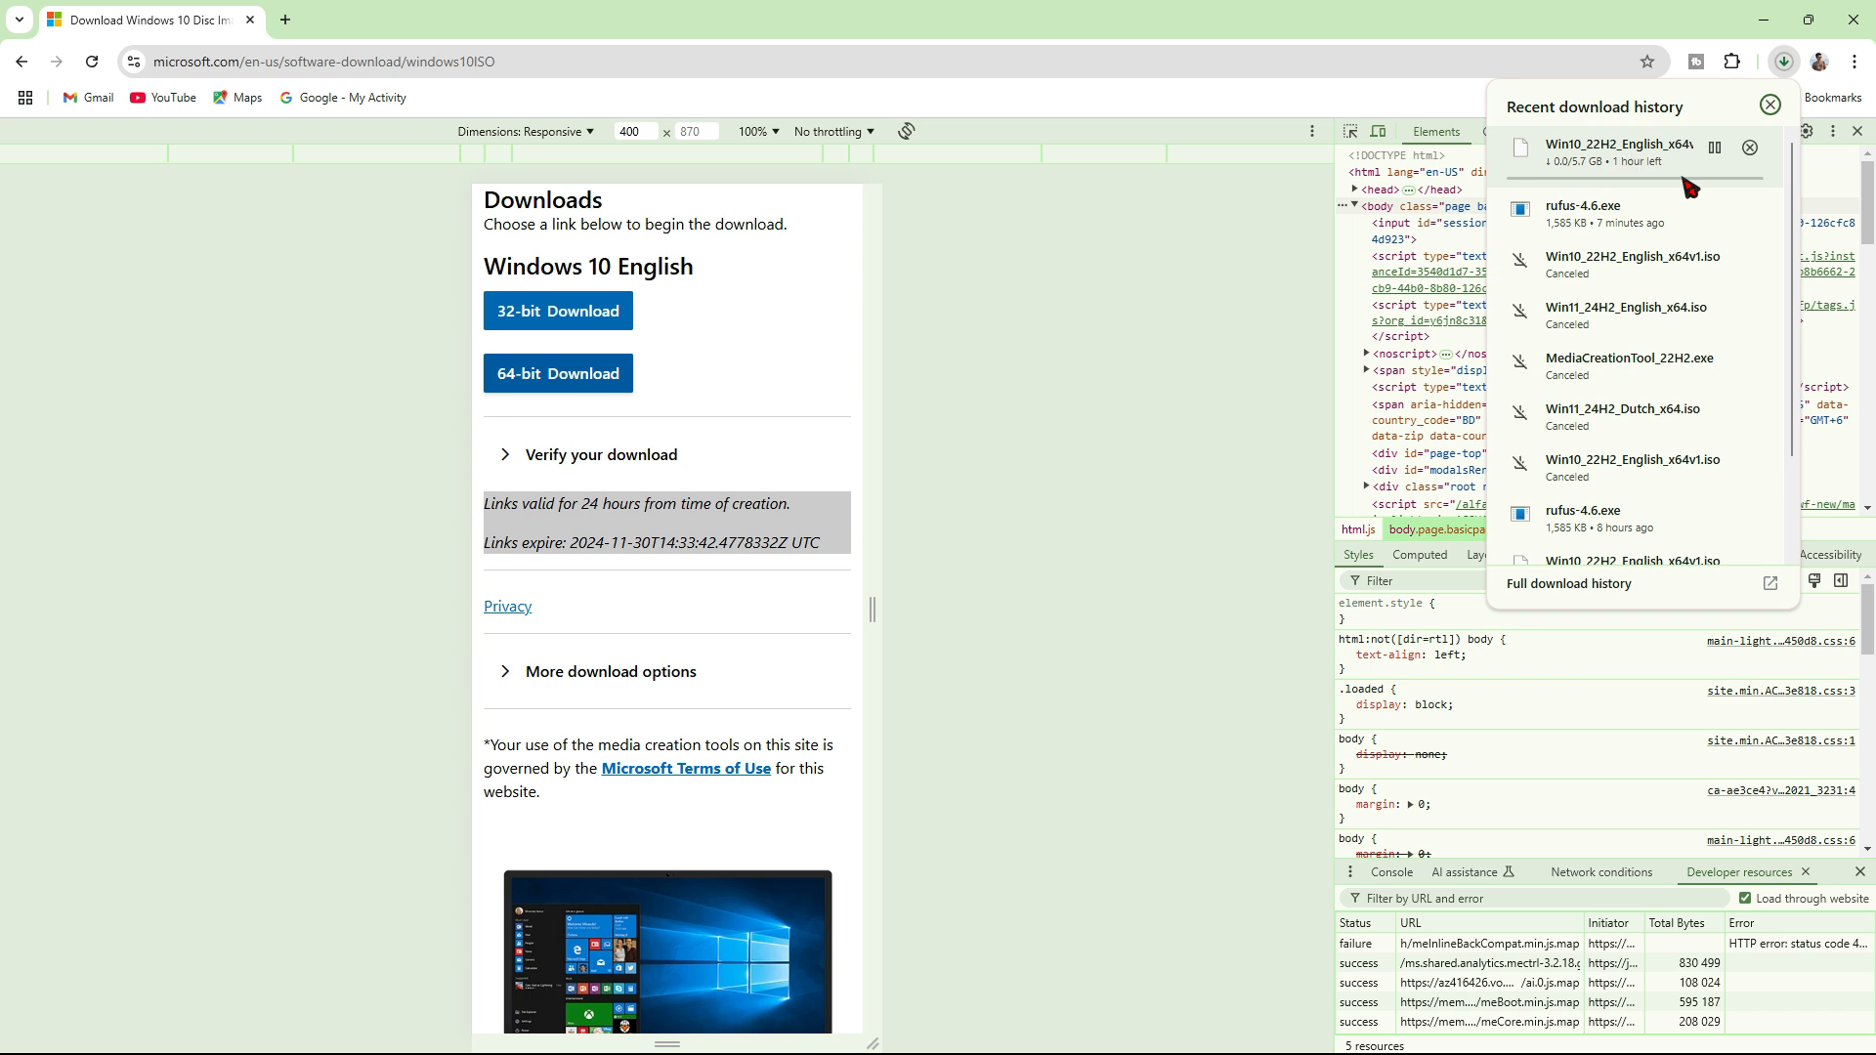
pyautogui.click(1750, 148)
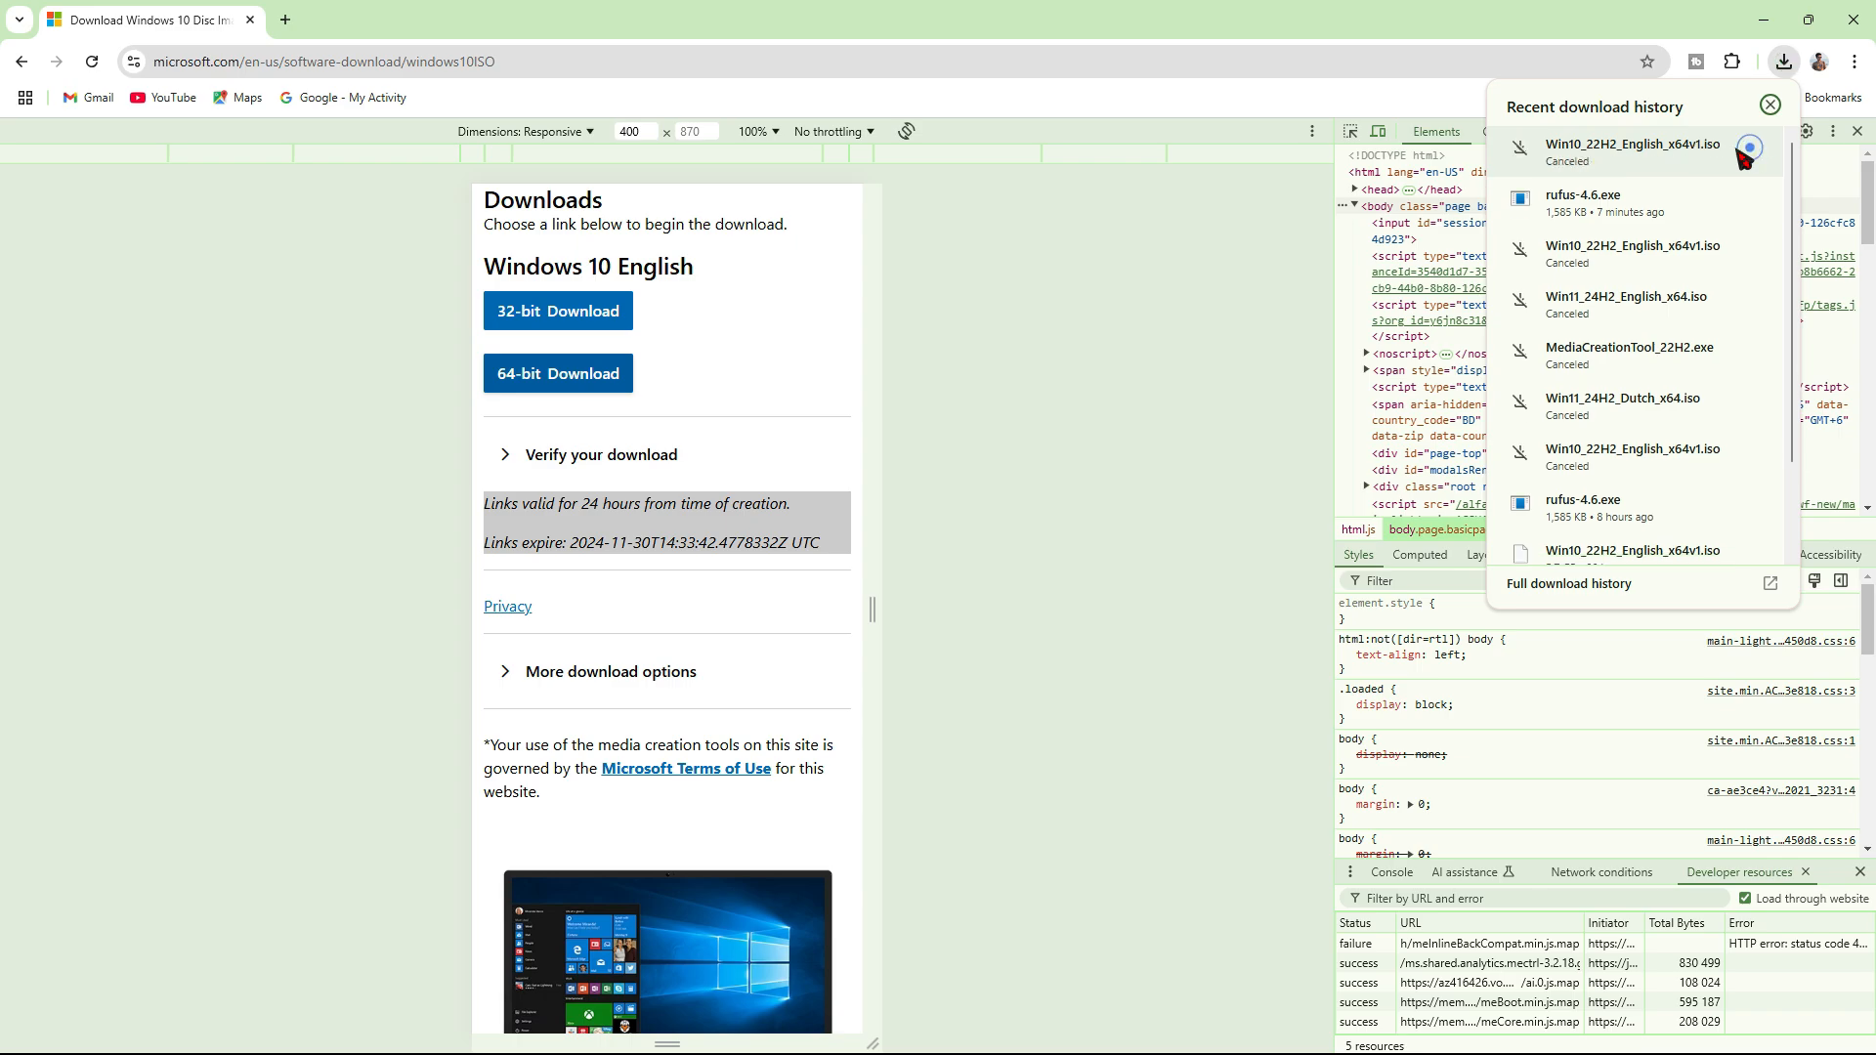
pyautogui.click(1749, 12)
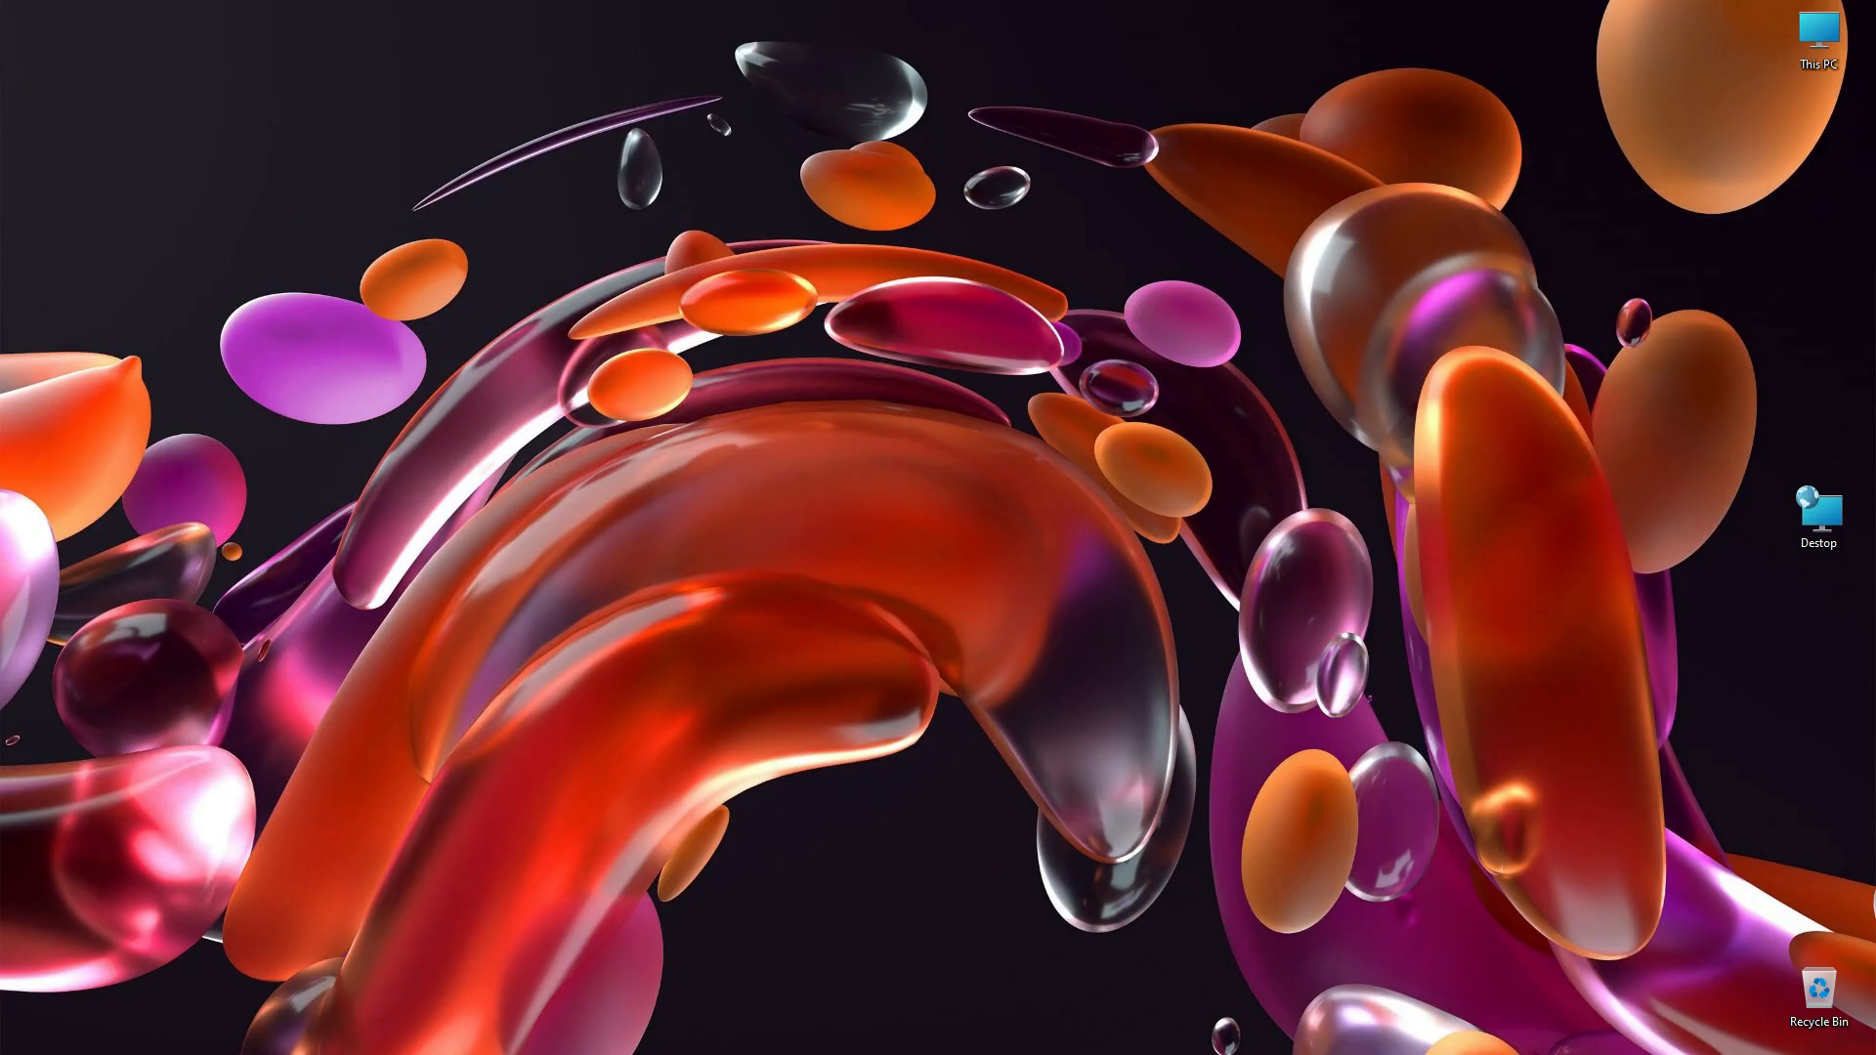
pyautogui.moveTo(1285, 1053)
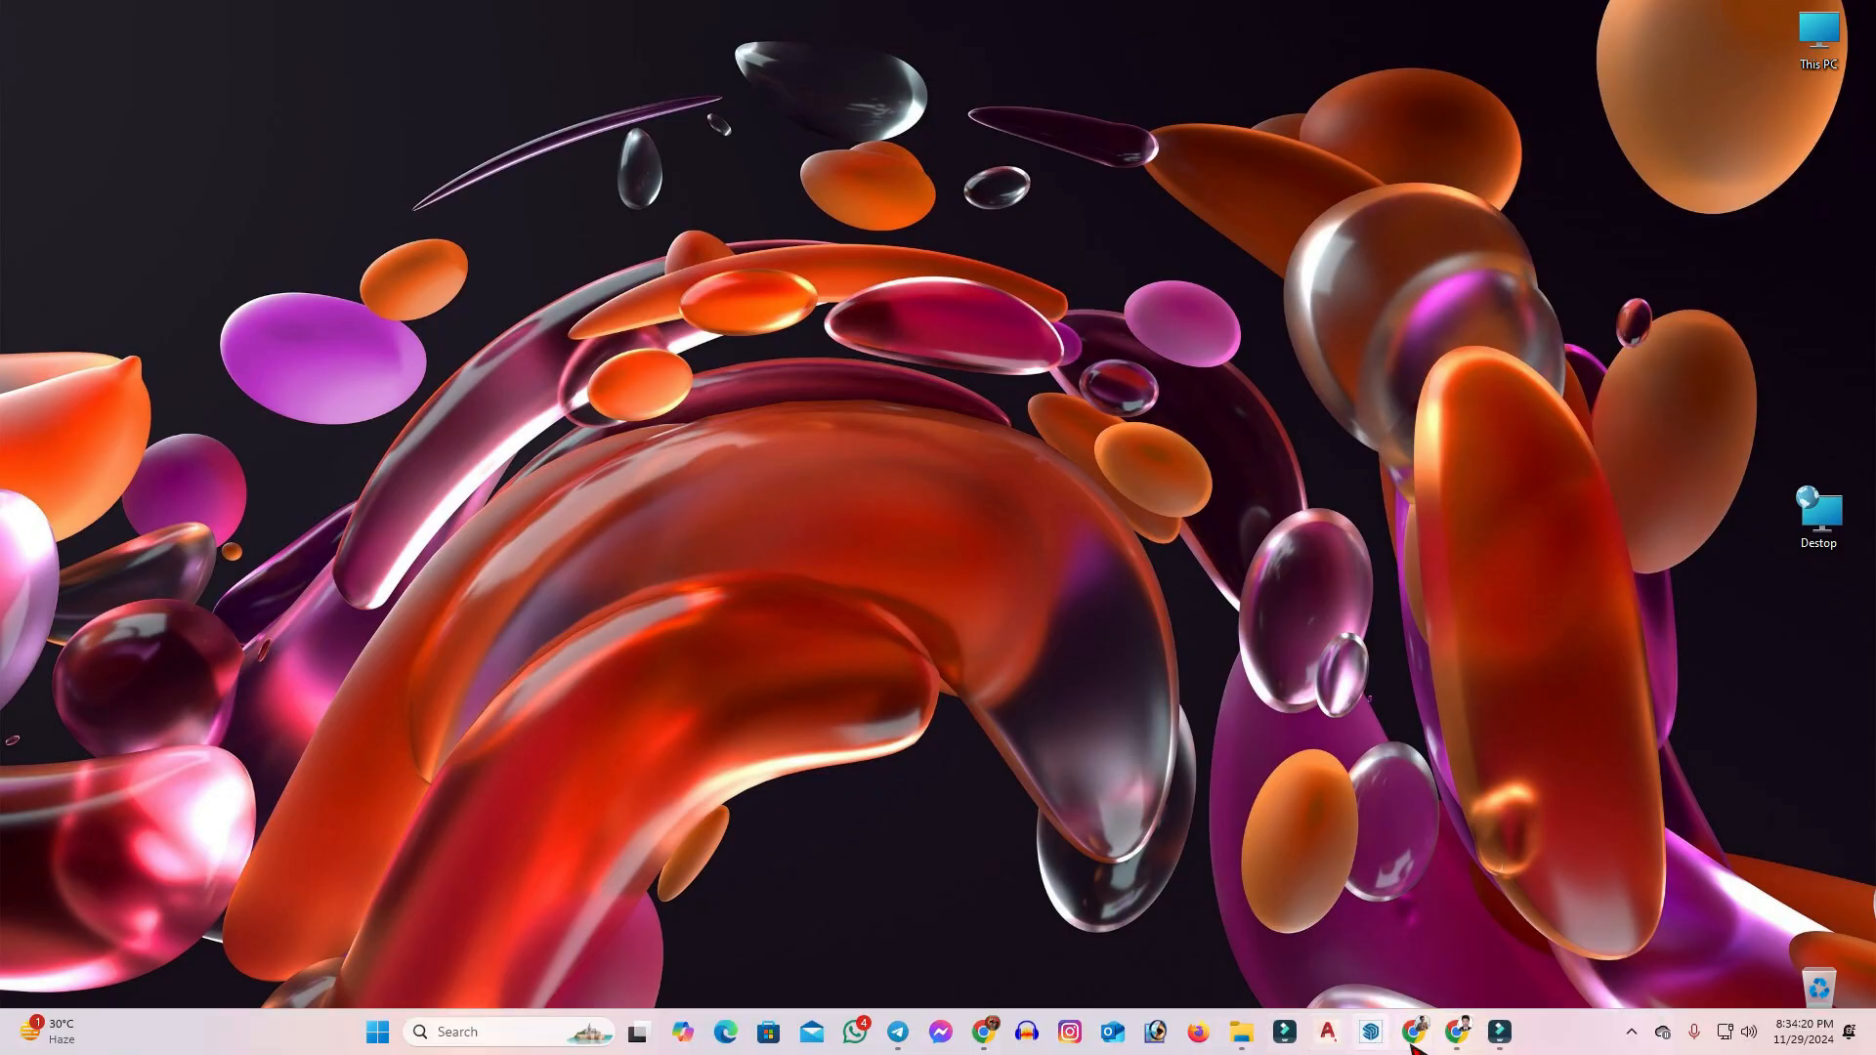
pyautogui.click(1455, 1033)
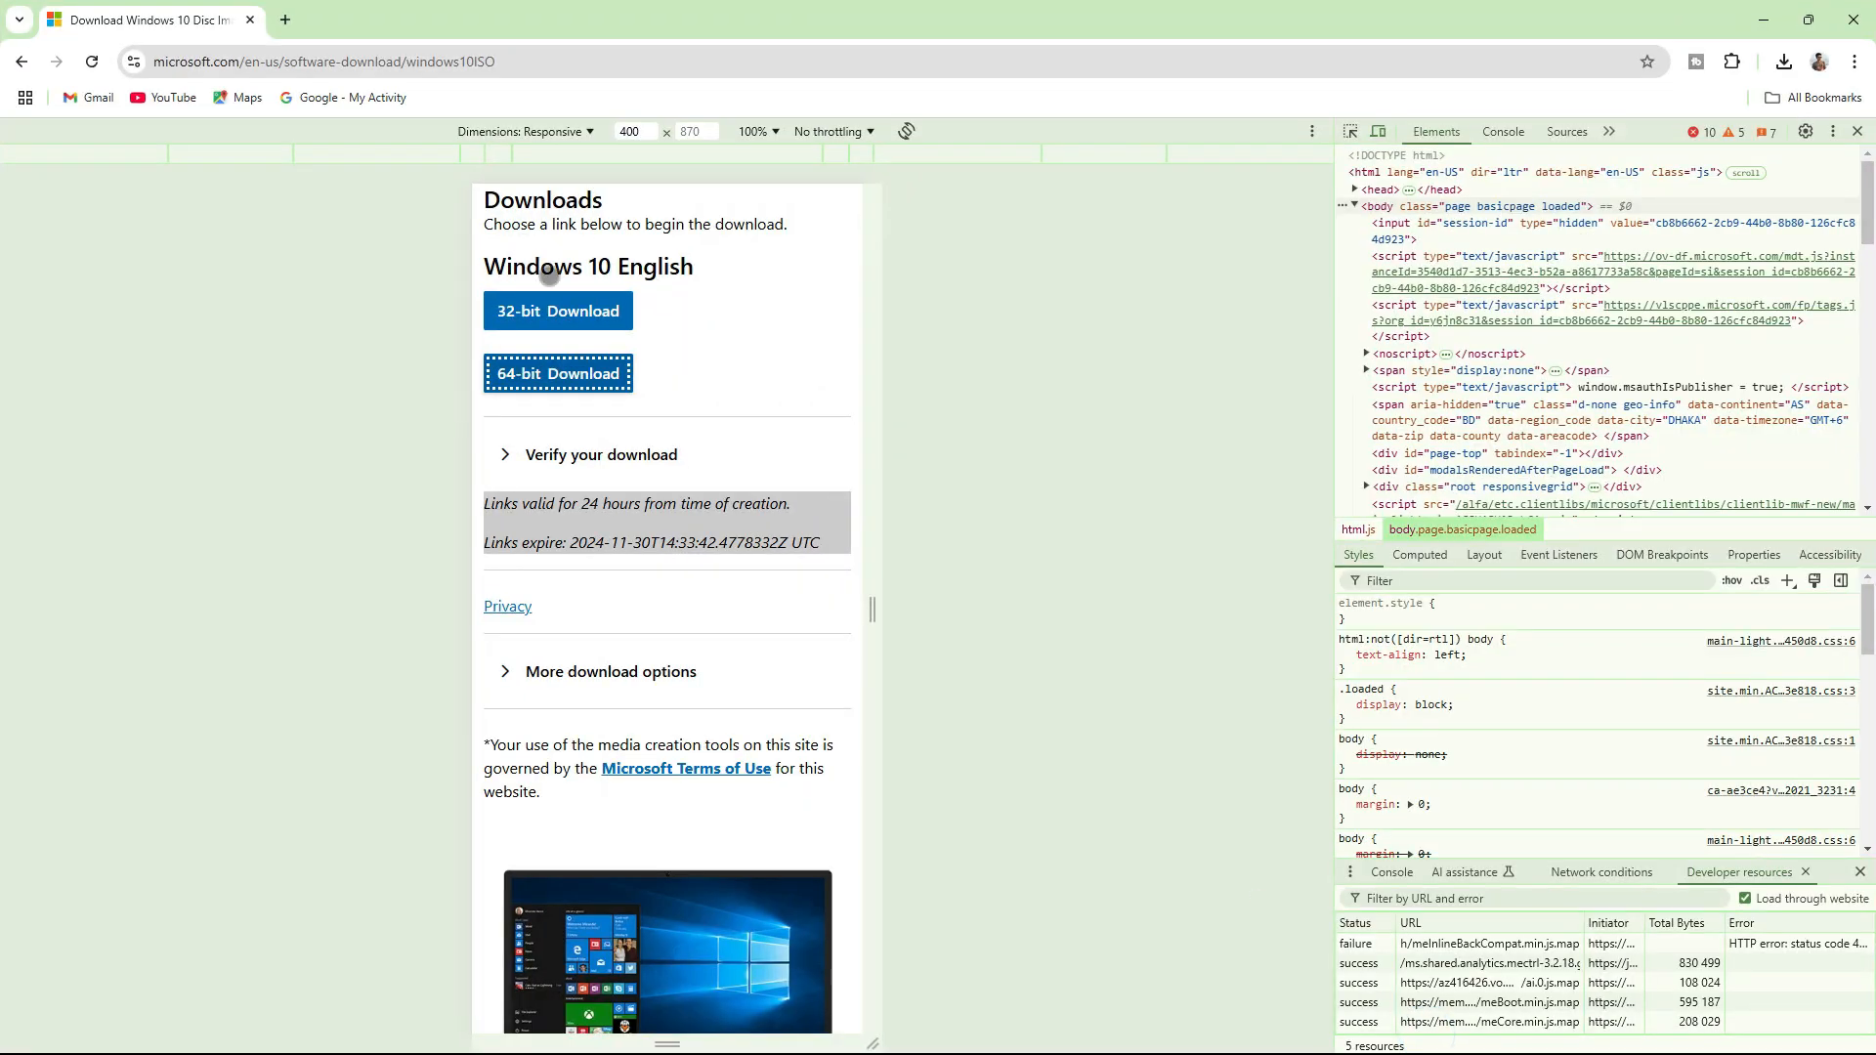
# - Search Google for "rufus" in a new tab and open the official Rufus website
pyautogui.click(285, 20)
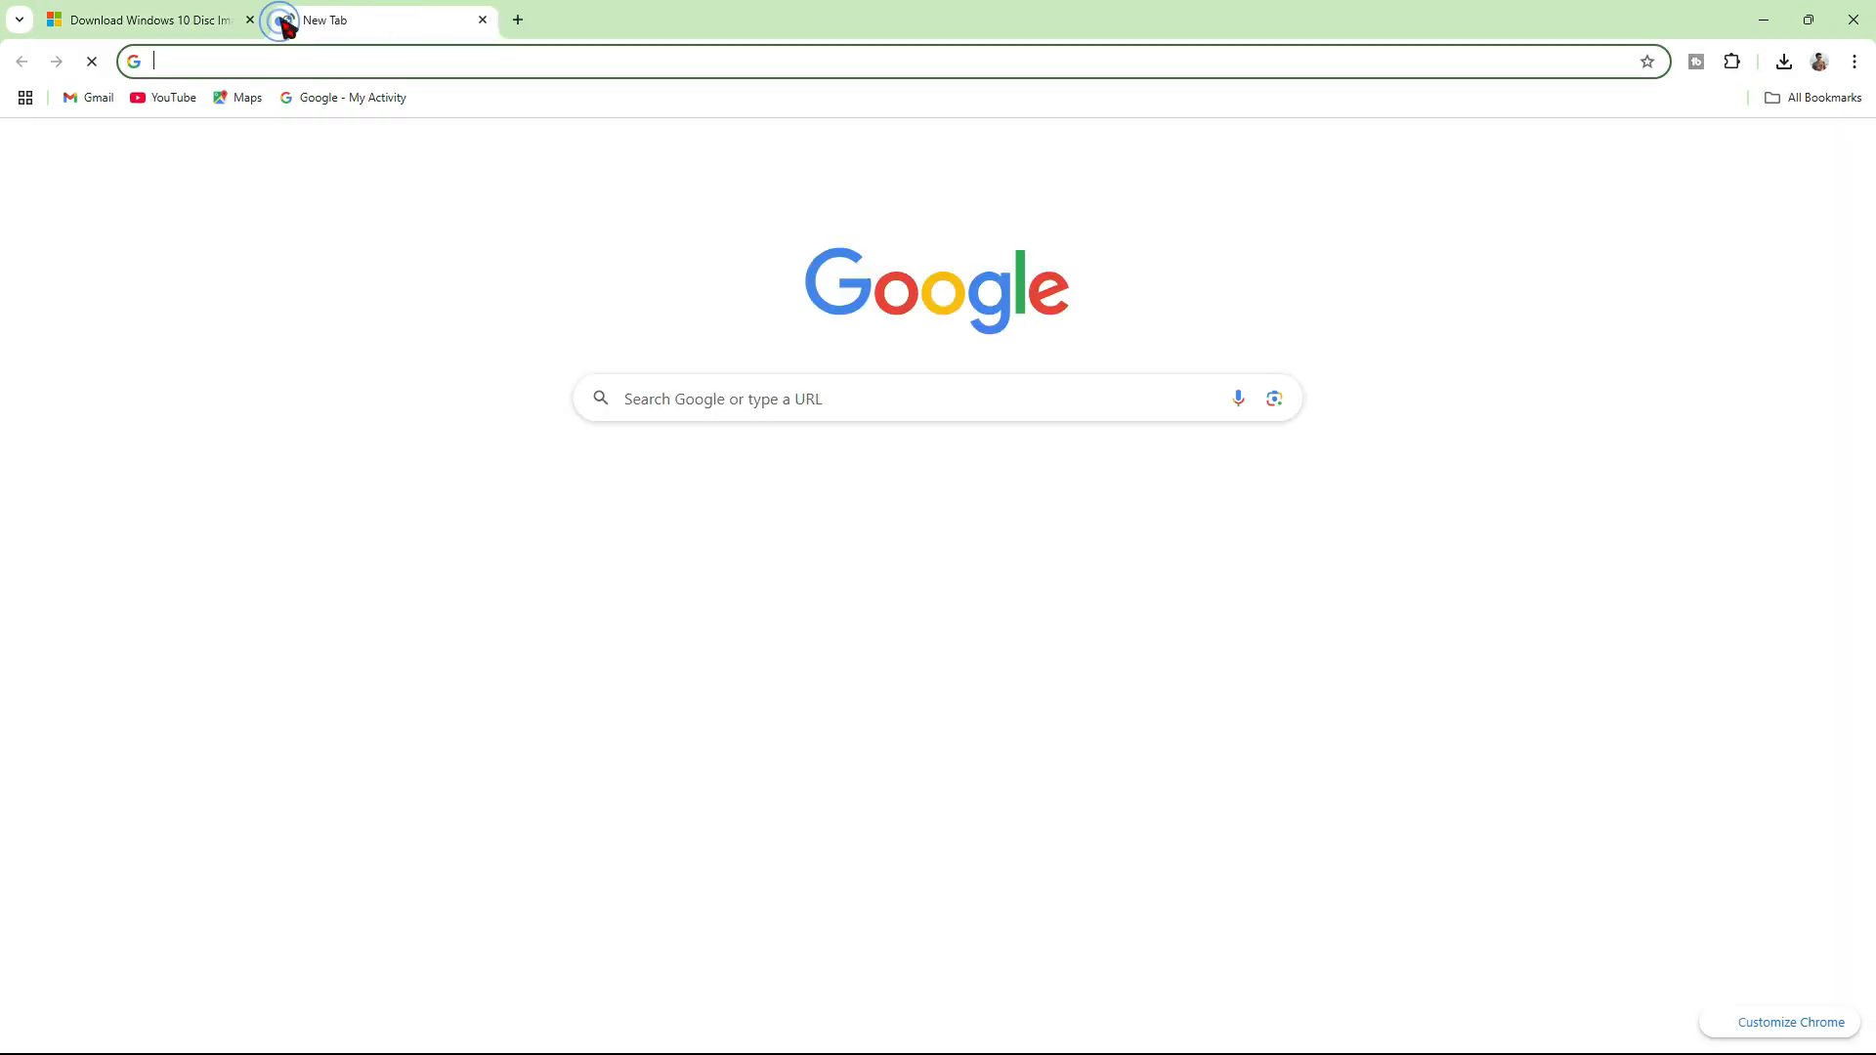
pyautogui.click(705, 401)
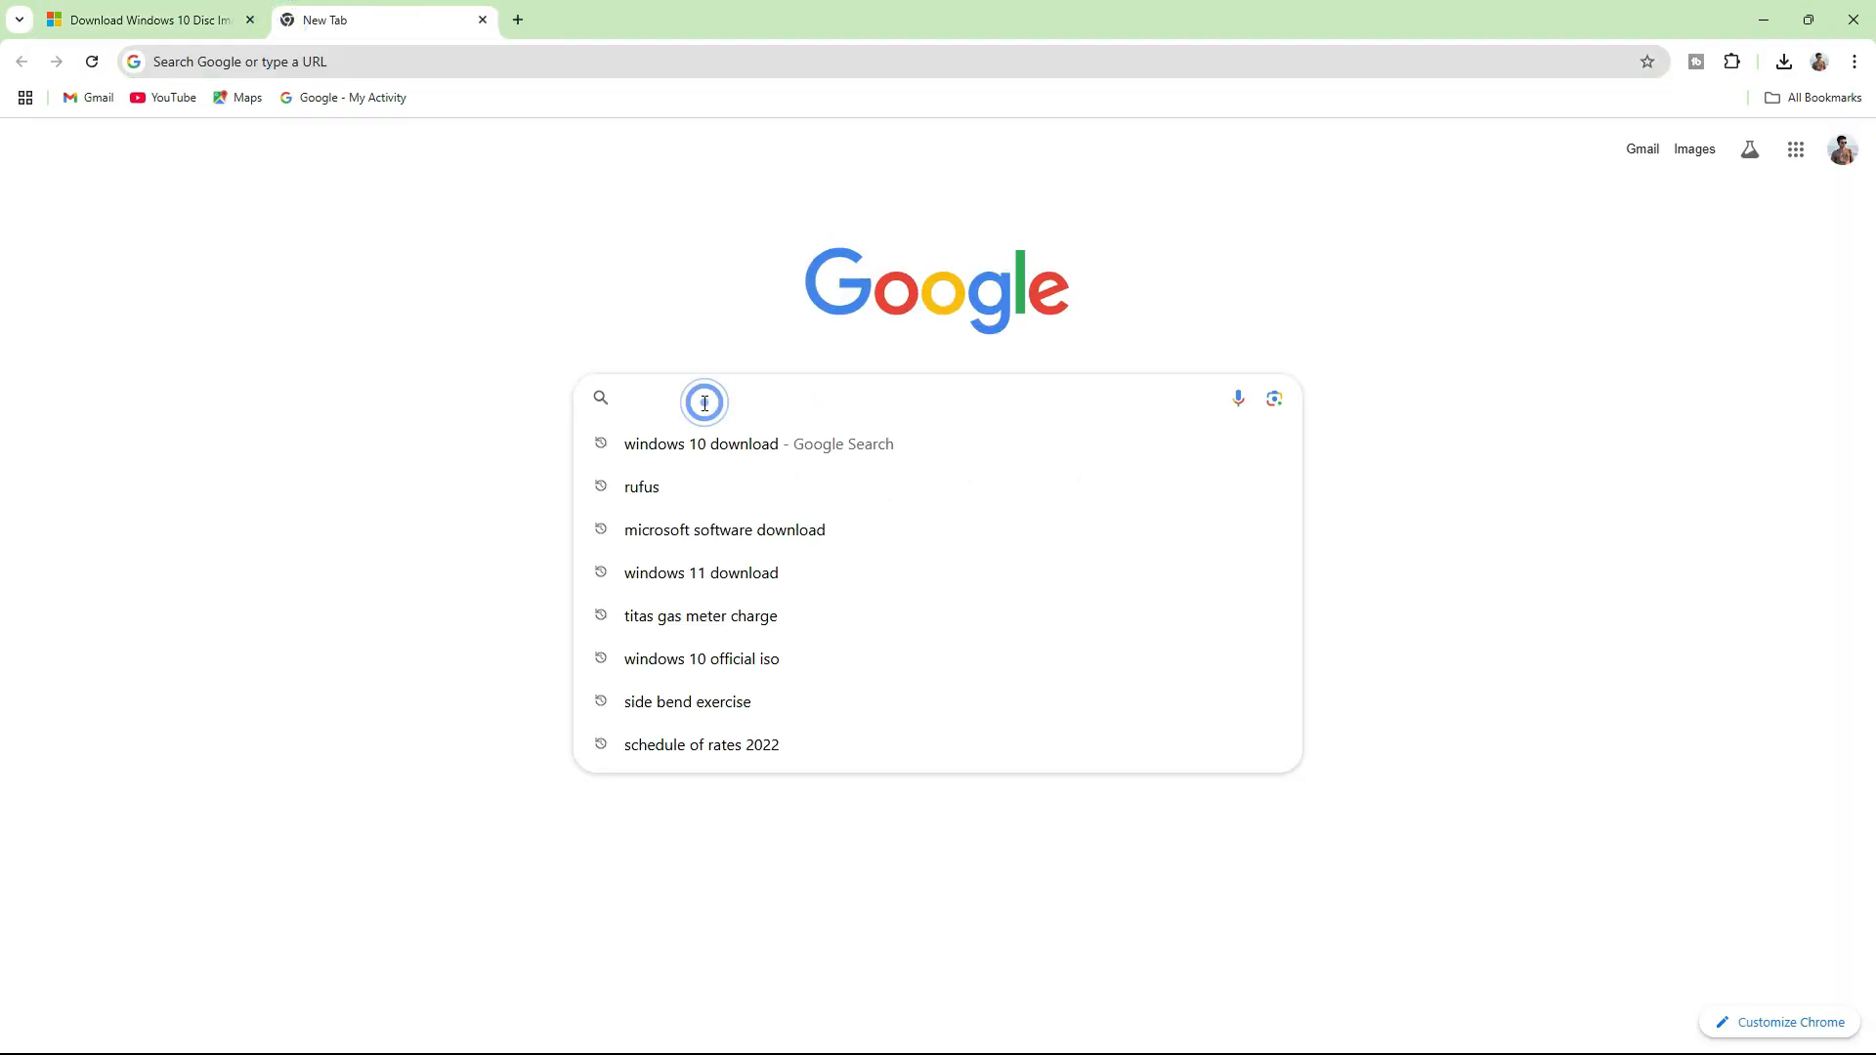
pyautogui.click(691, 487)
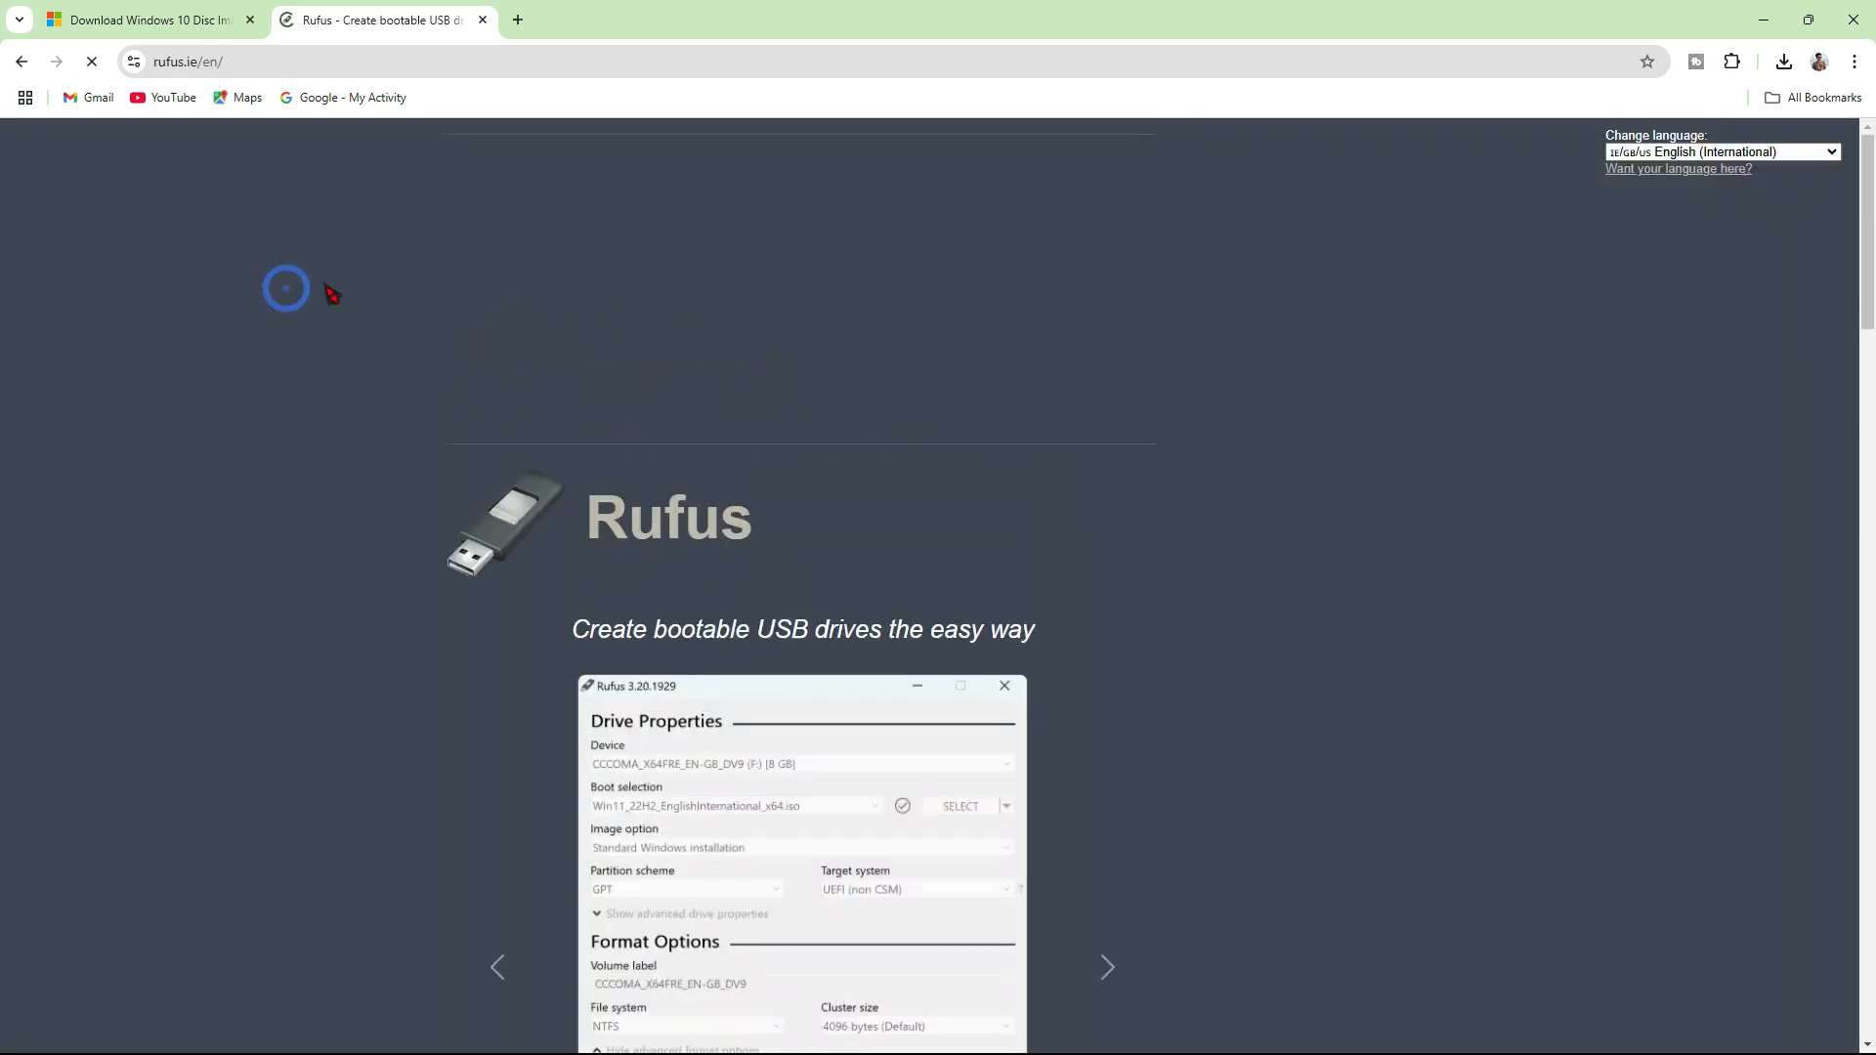
# - Open the full list of Rufus downloads and download the standard rufus-4.6.exe
pyautogui.scroll(-3, 713, 452)
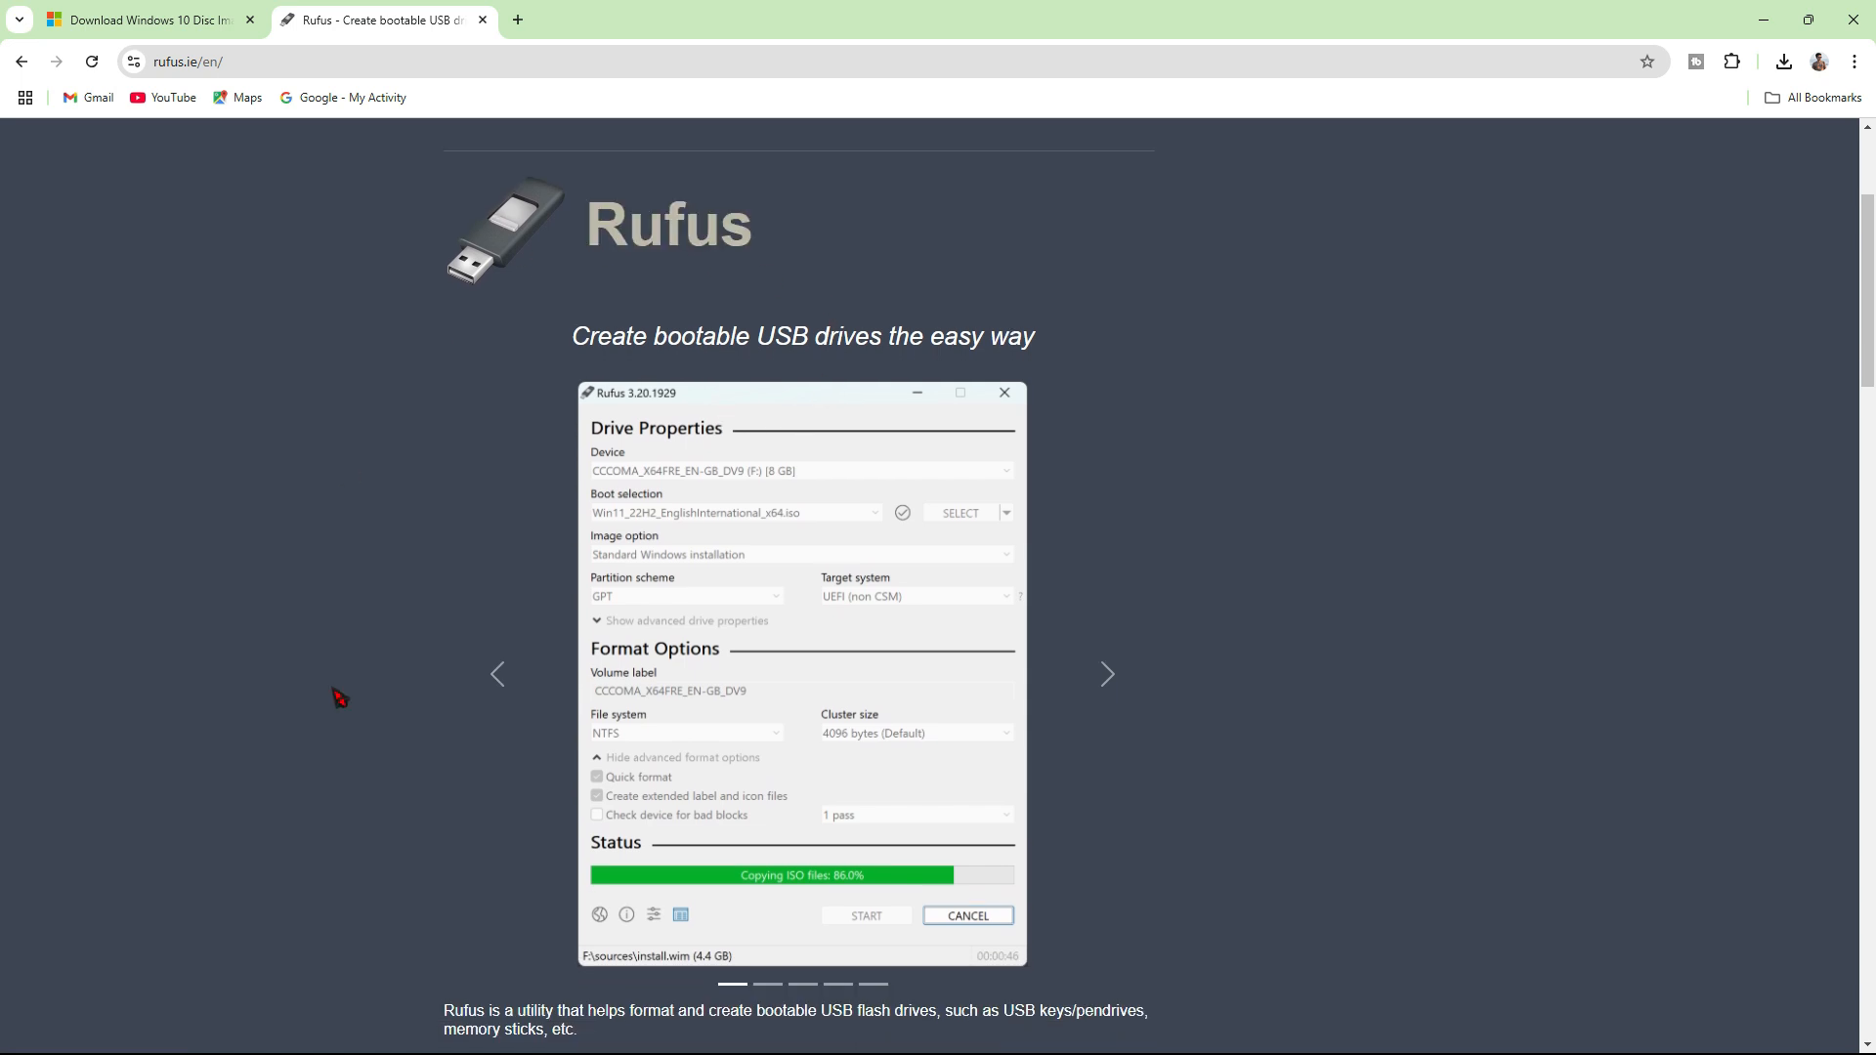
pyautogui.scroll(-2, 748, 669)
pyautogui.scroll(-5, 749, 671)
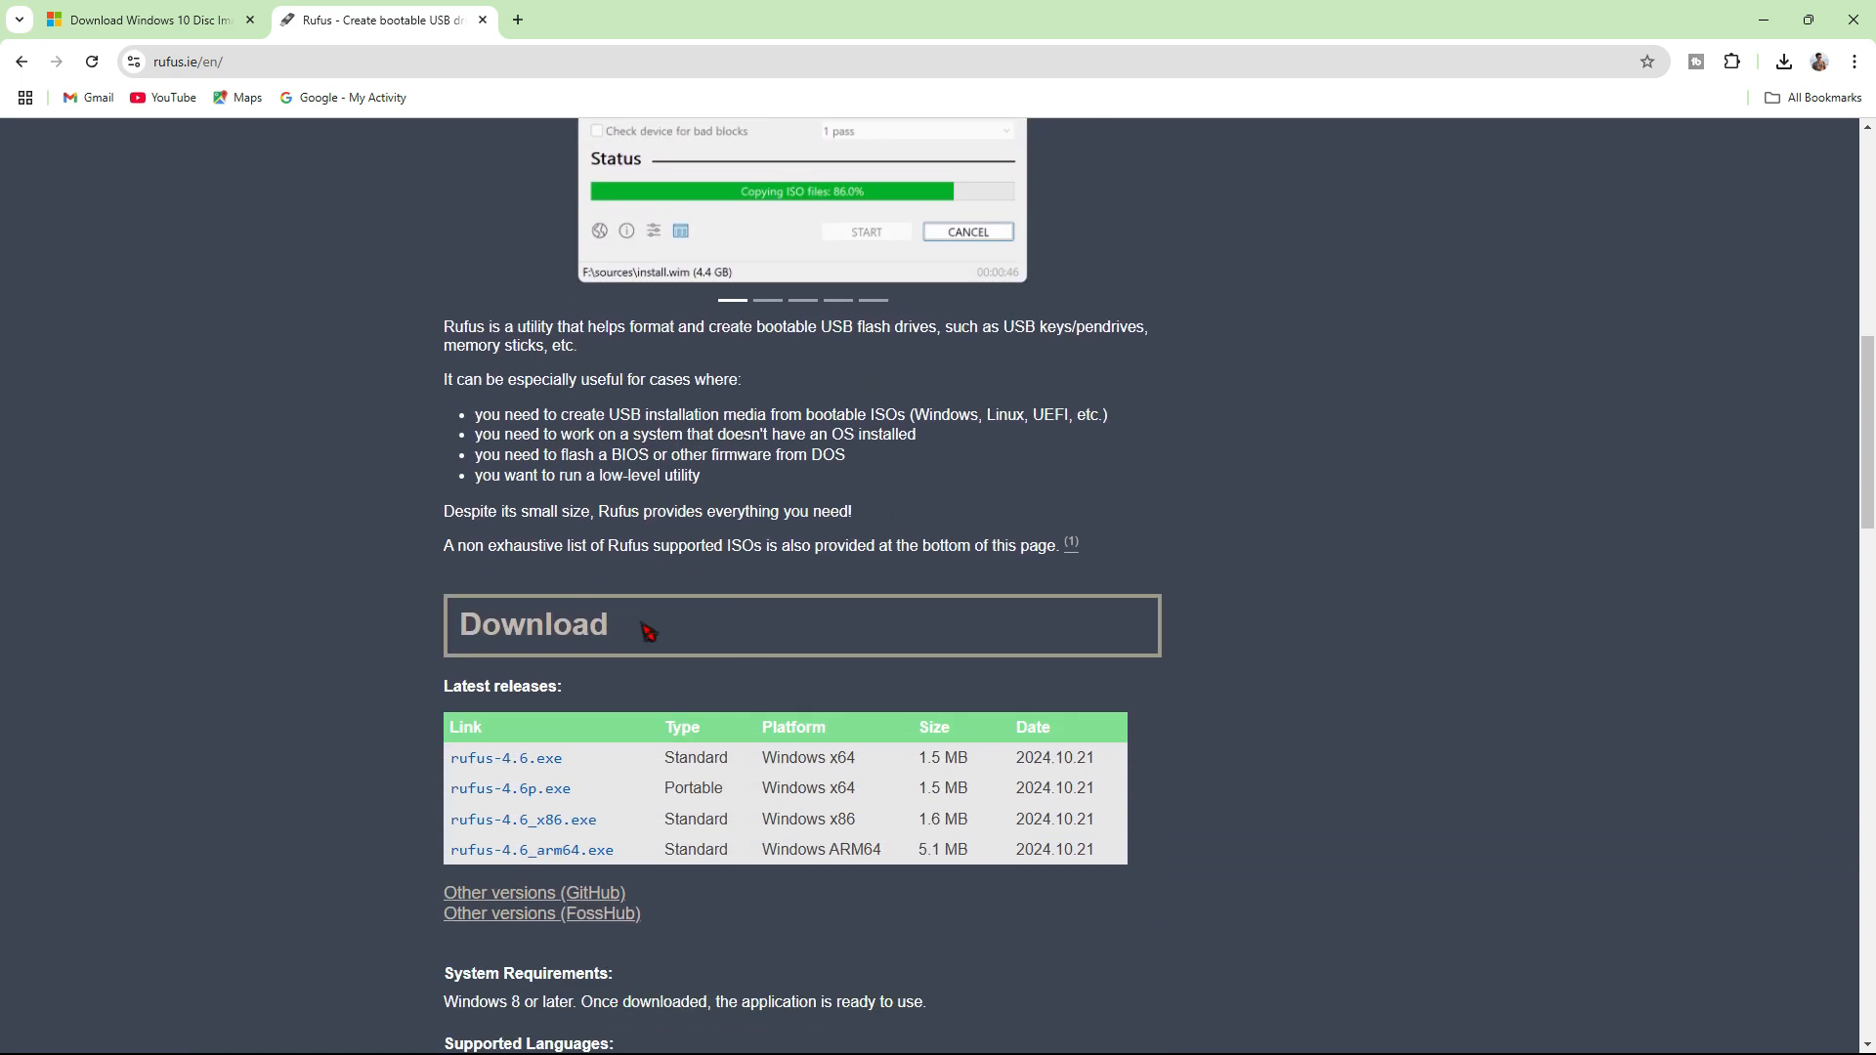
pyautogui.scroll(-2, 648, 630)
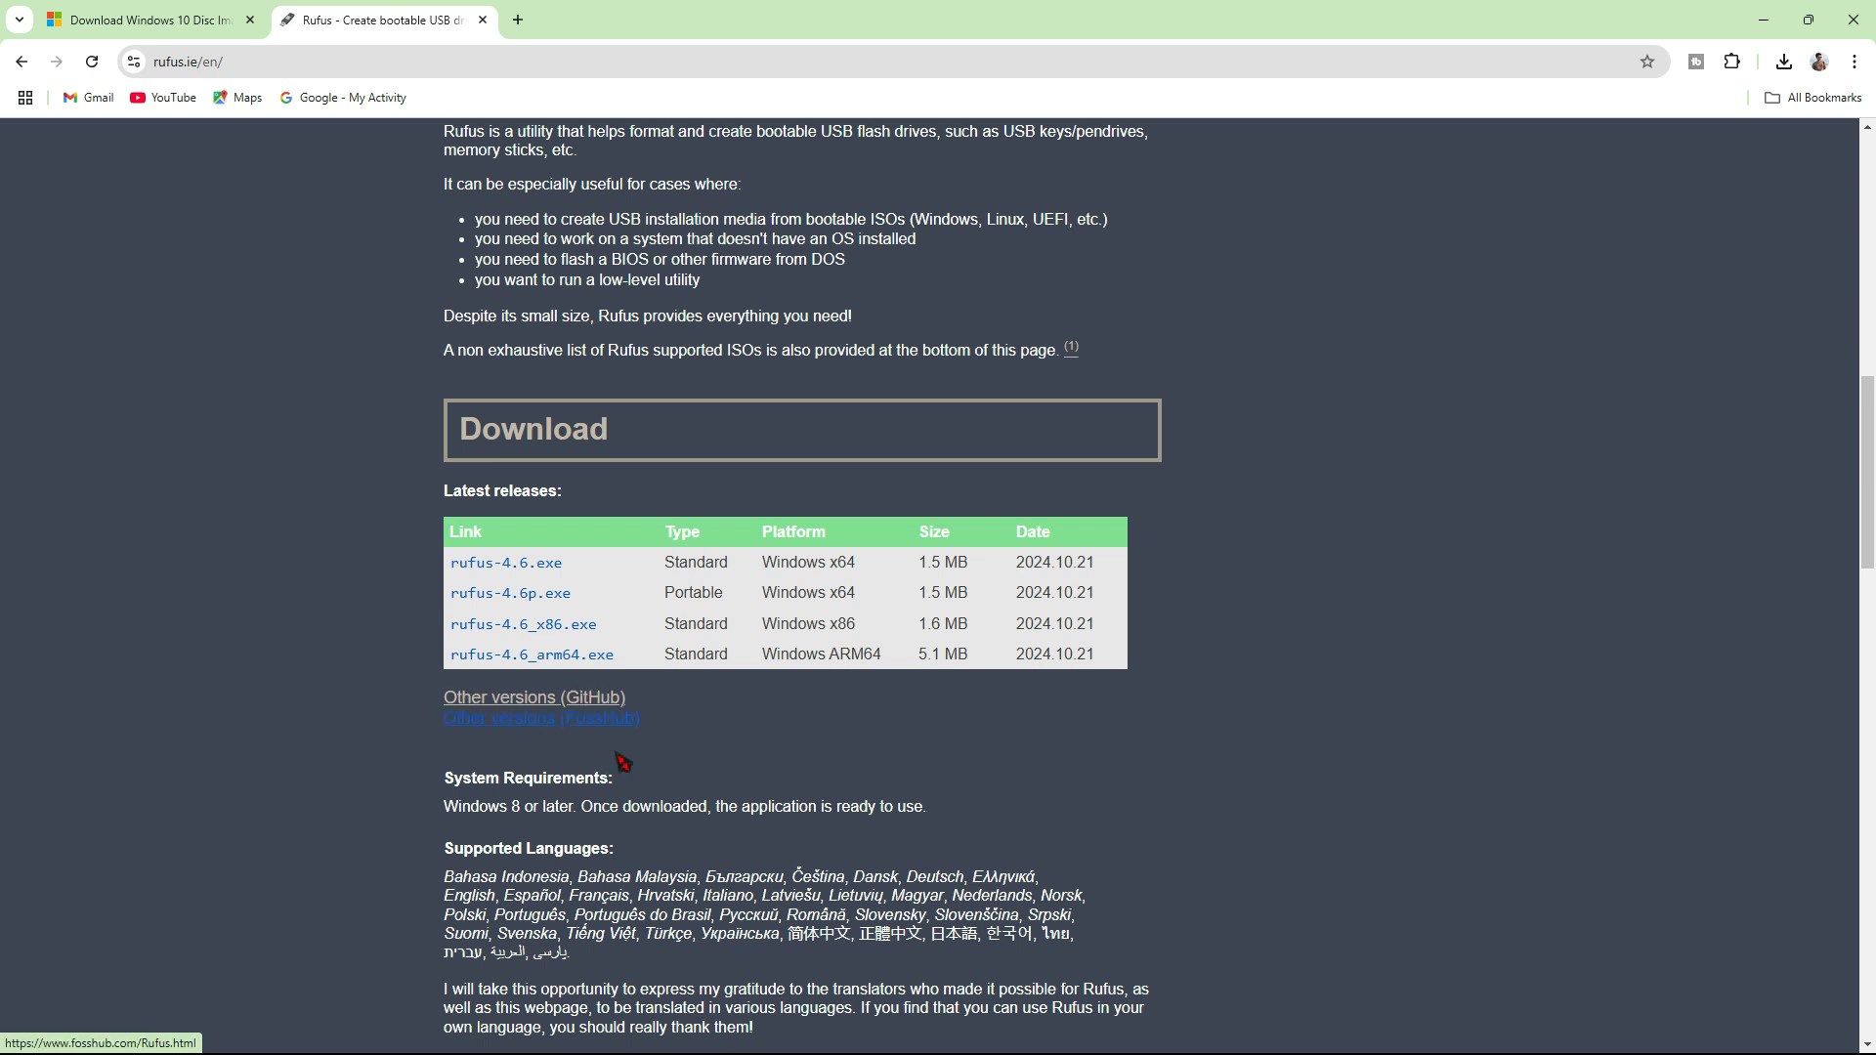
pyautogui.click(517, 717)
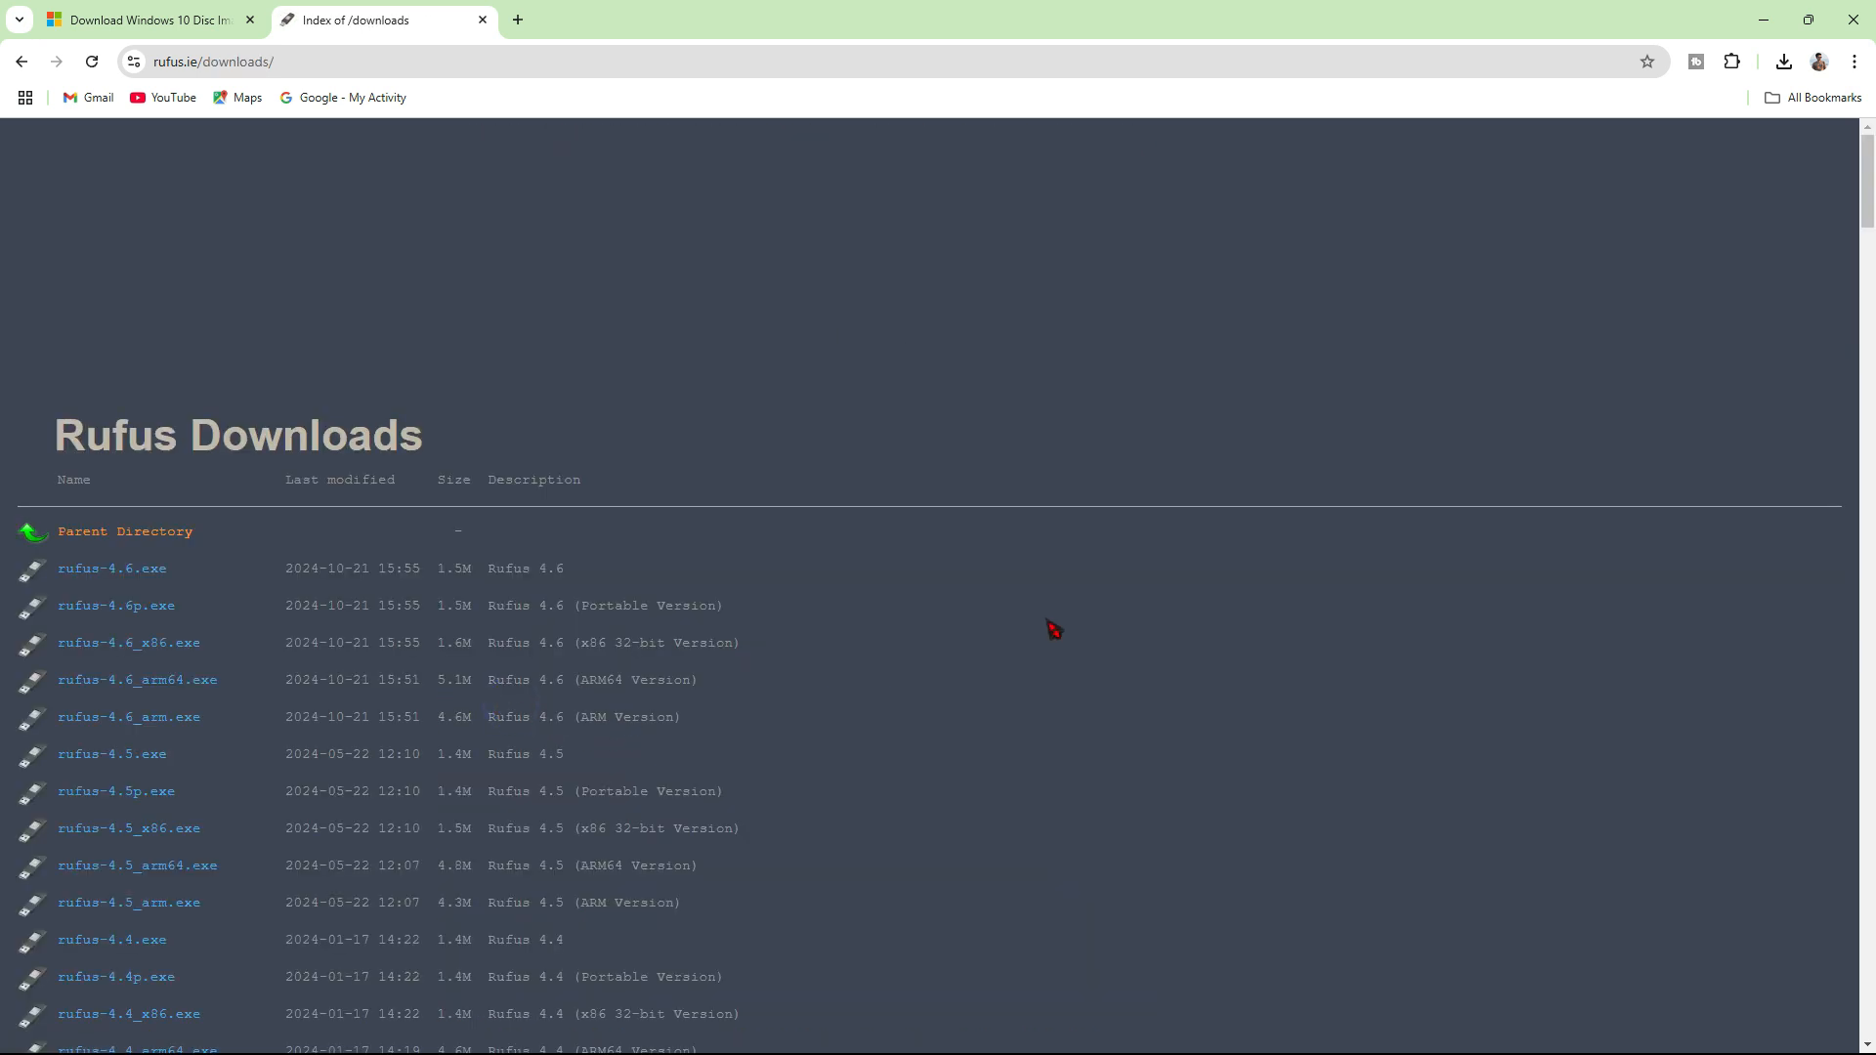
pyautogui.scroll(-10, 196, 591)
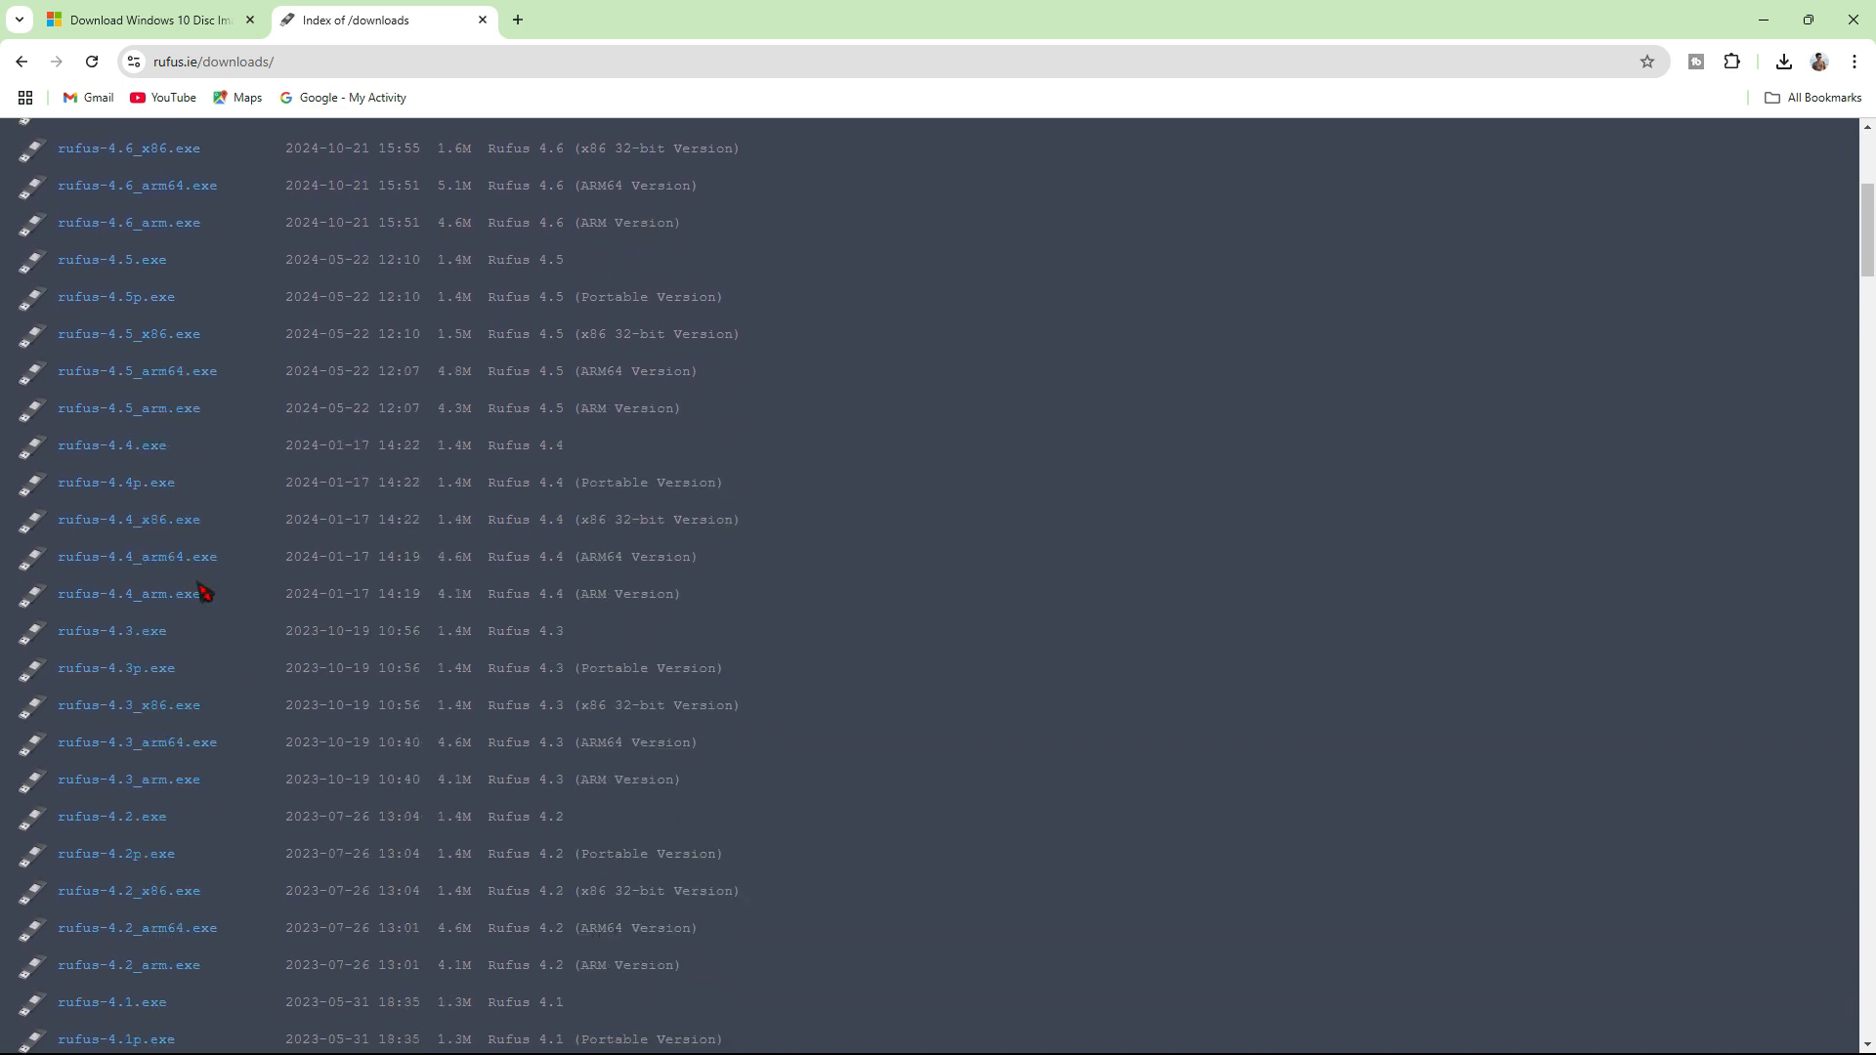
pyautogui.scroll(10, 206, 593)
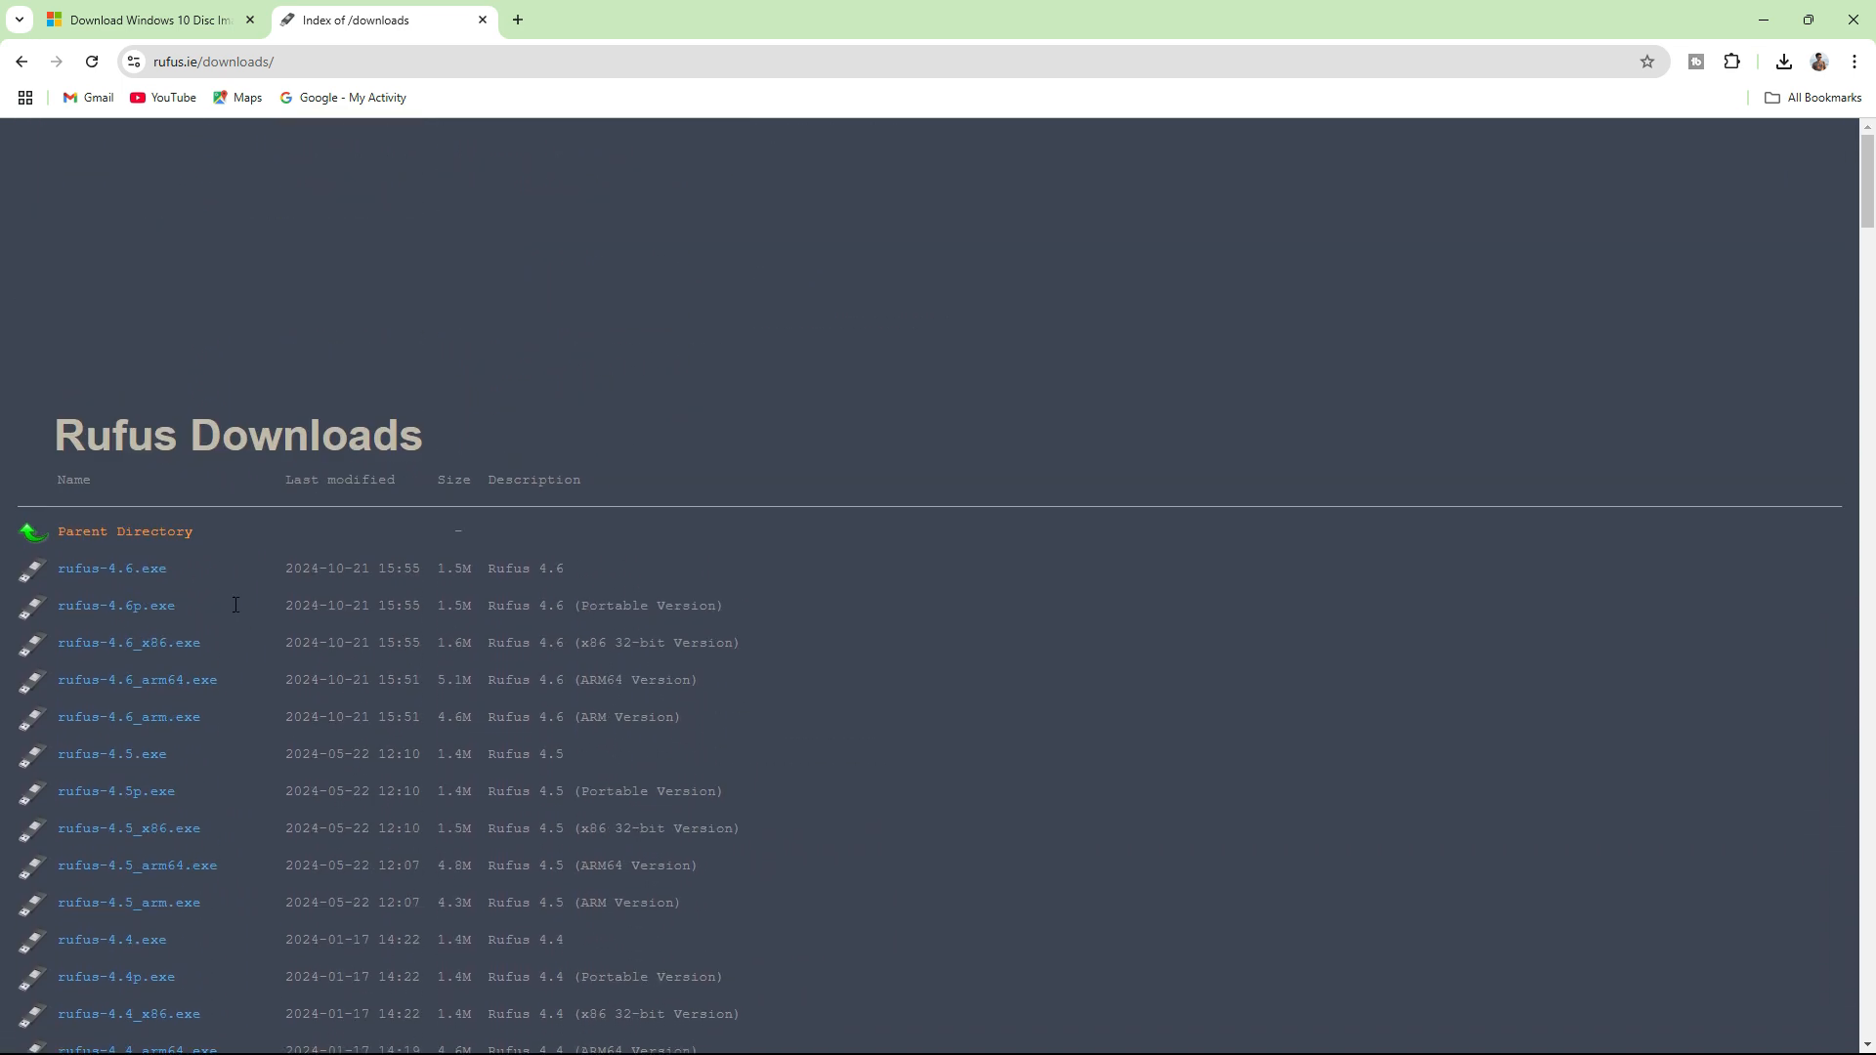
pyautogui.click(138, 569)
# - Show the newly downloaded Rufus file in its folder, and minimize the folder and browser windows
pyautogui.click(1784, 65)
pyautogui.click(1784, 64)
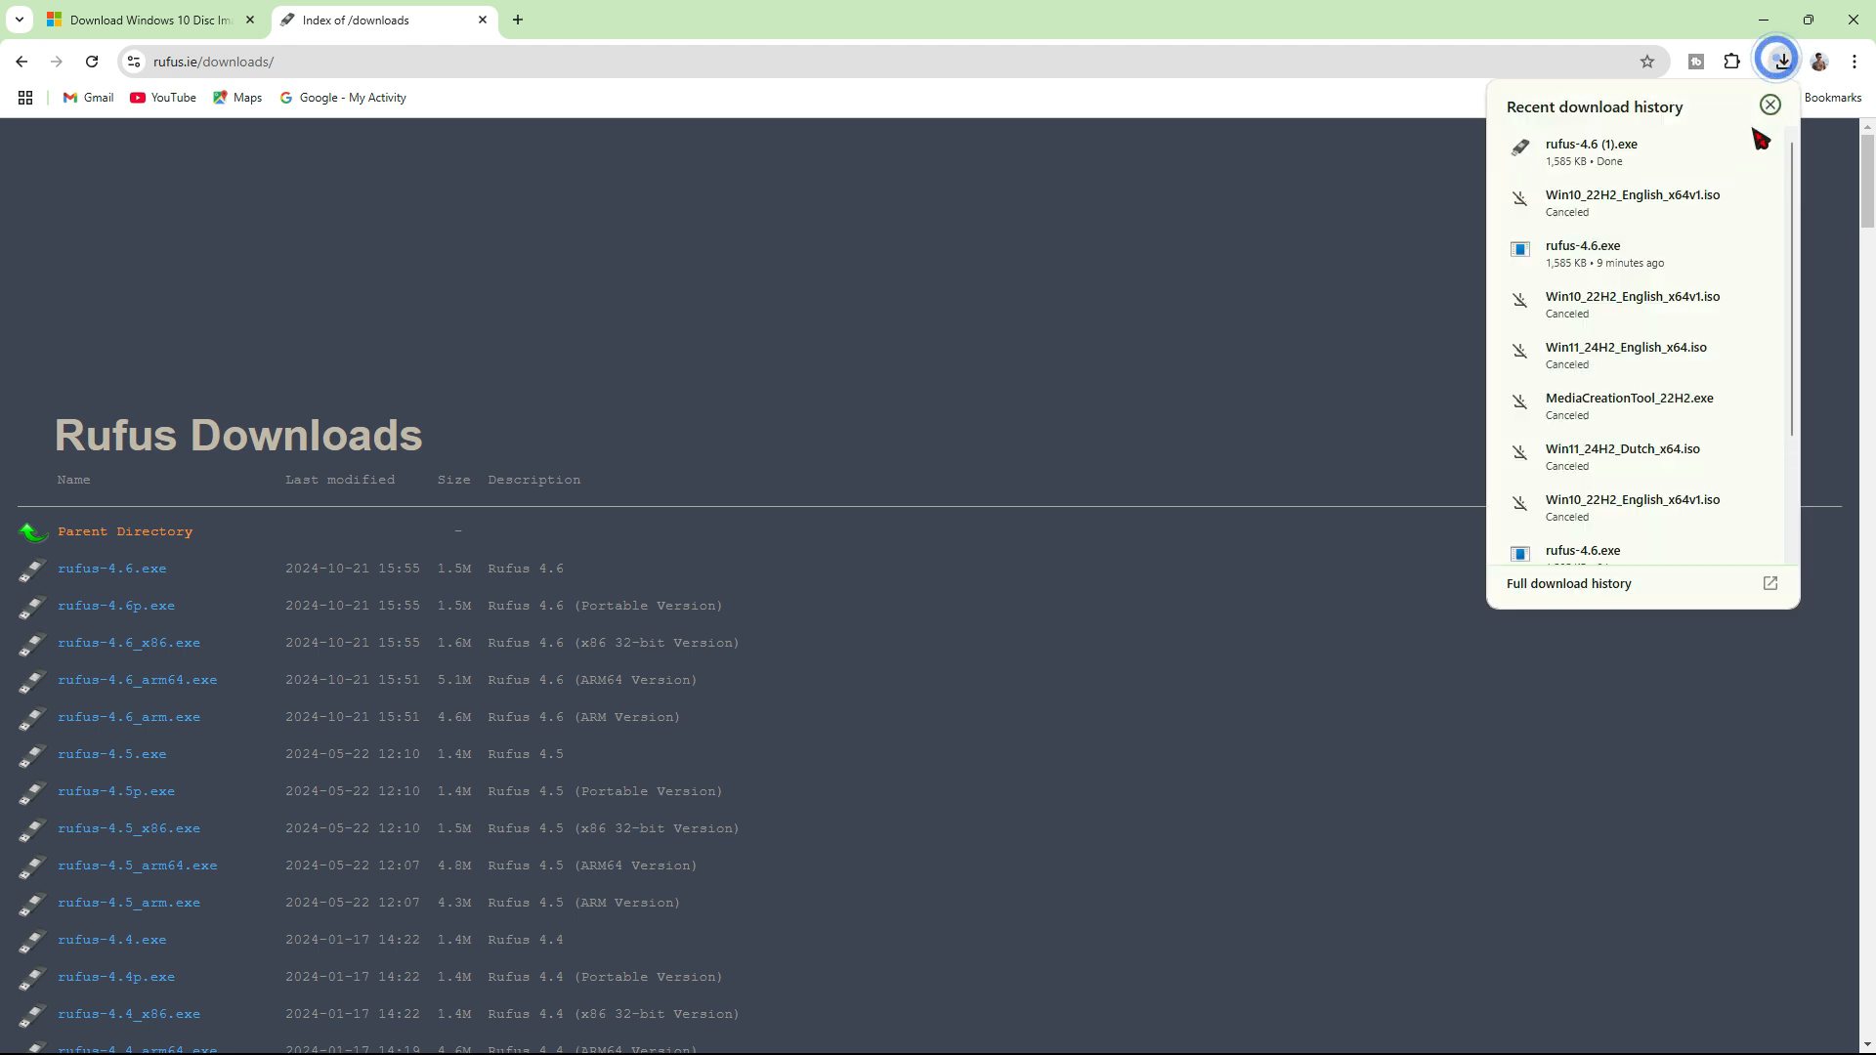
pyautogui.click(1715, 147)
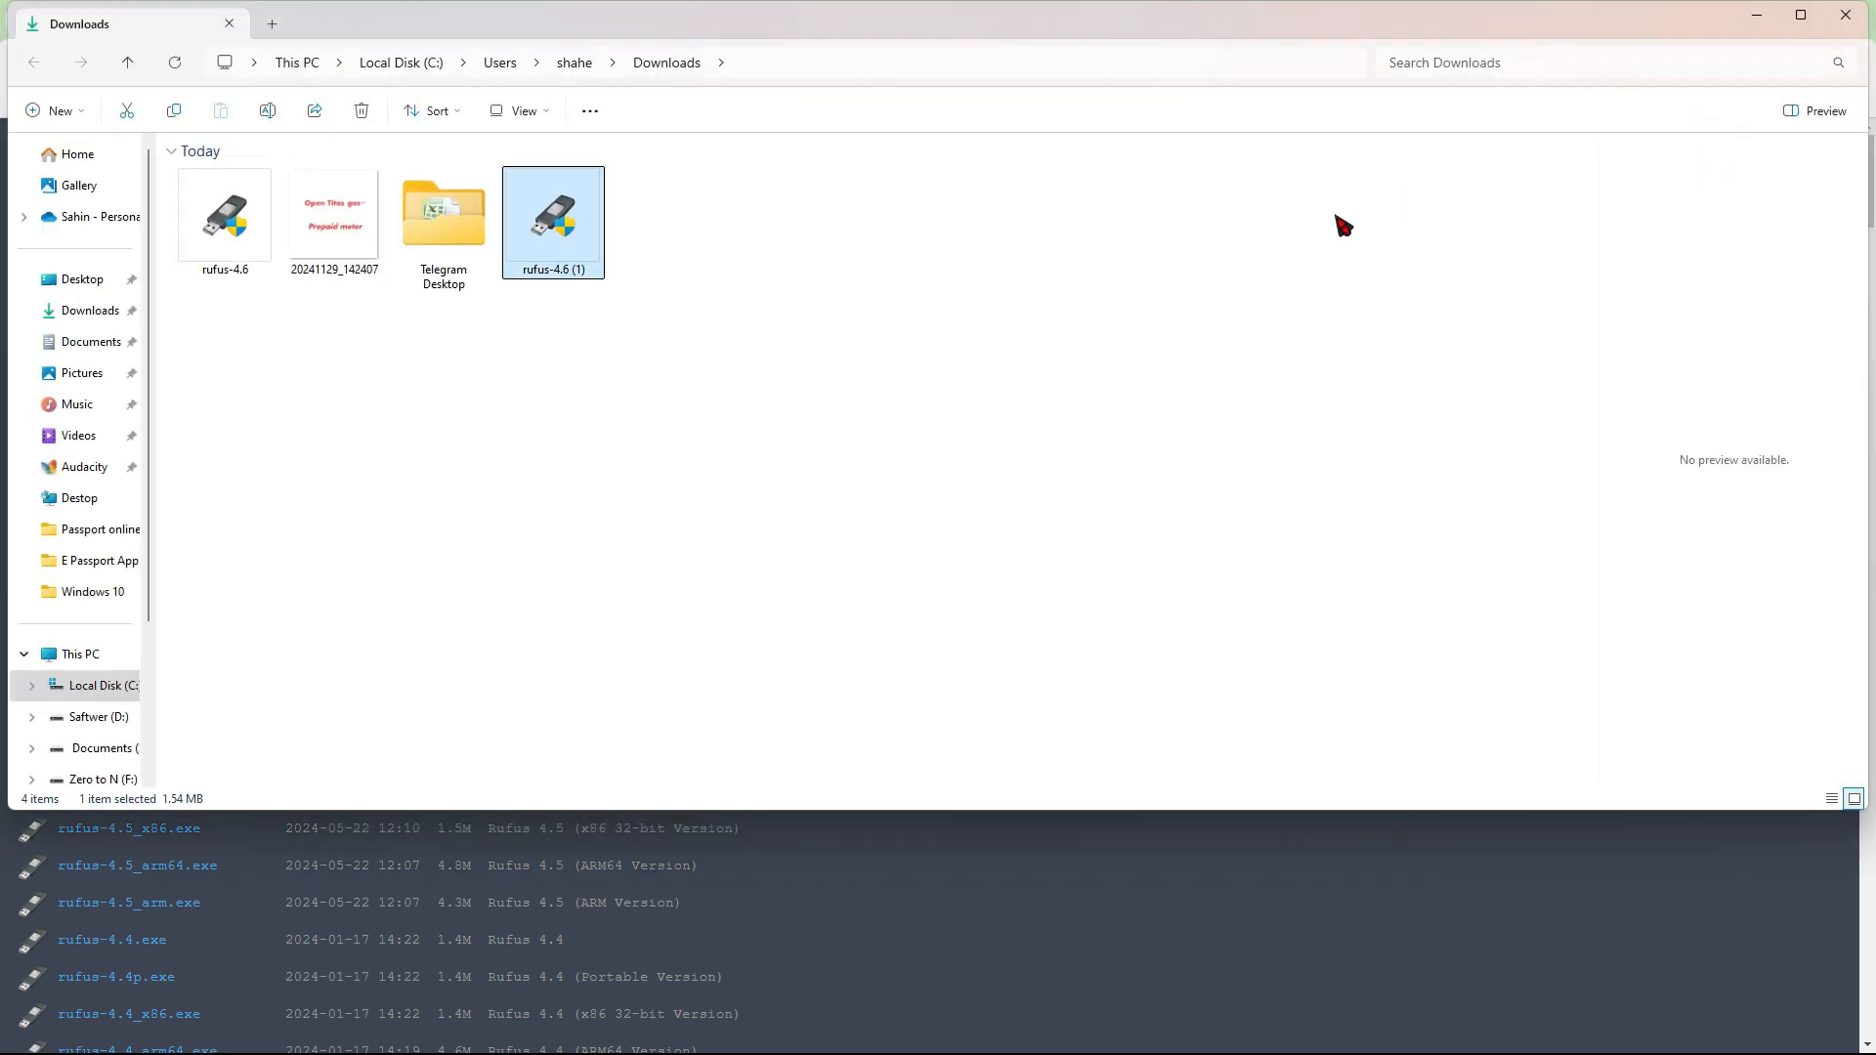
pyautogui.moveTo(661, 326); pyautogui.dragTo(543, 214)
pyautogui.click(1756, 15)
pyautogui.click(1758, 18)
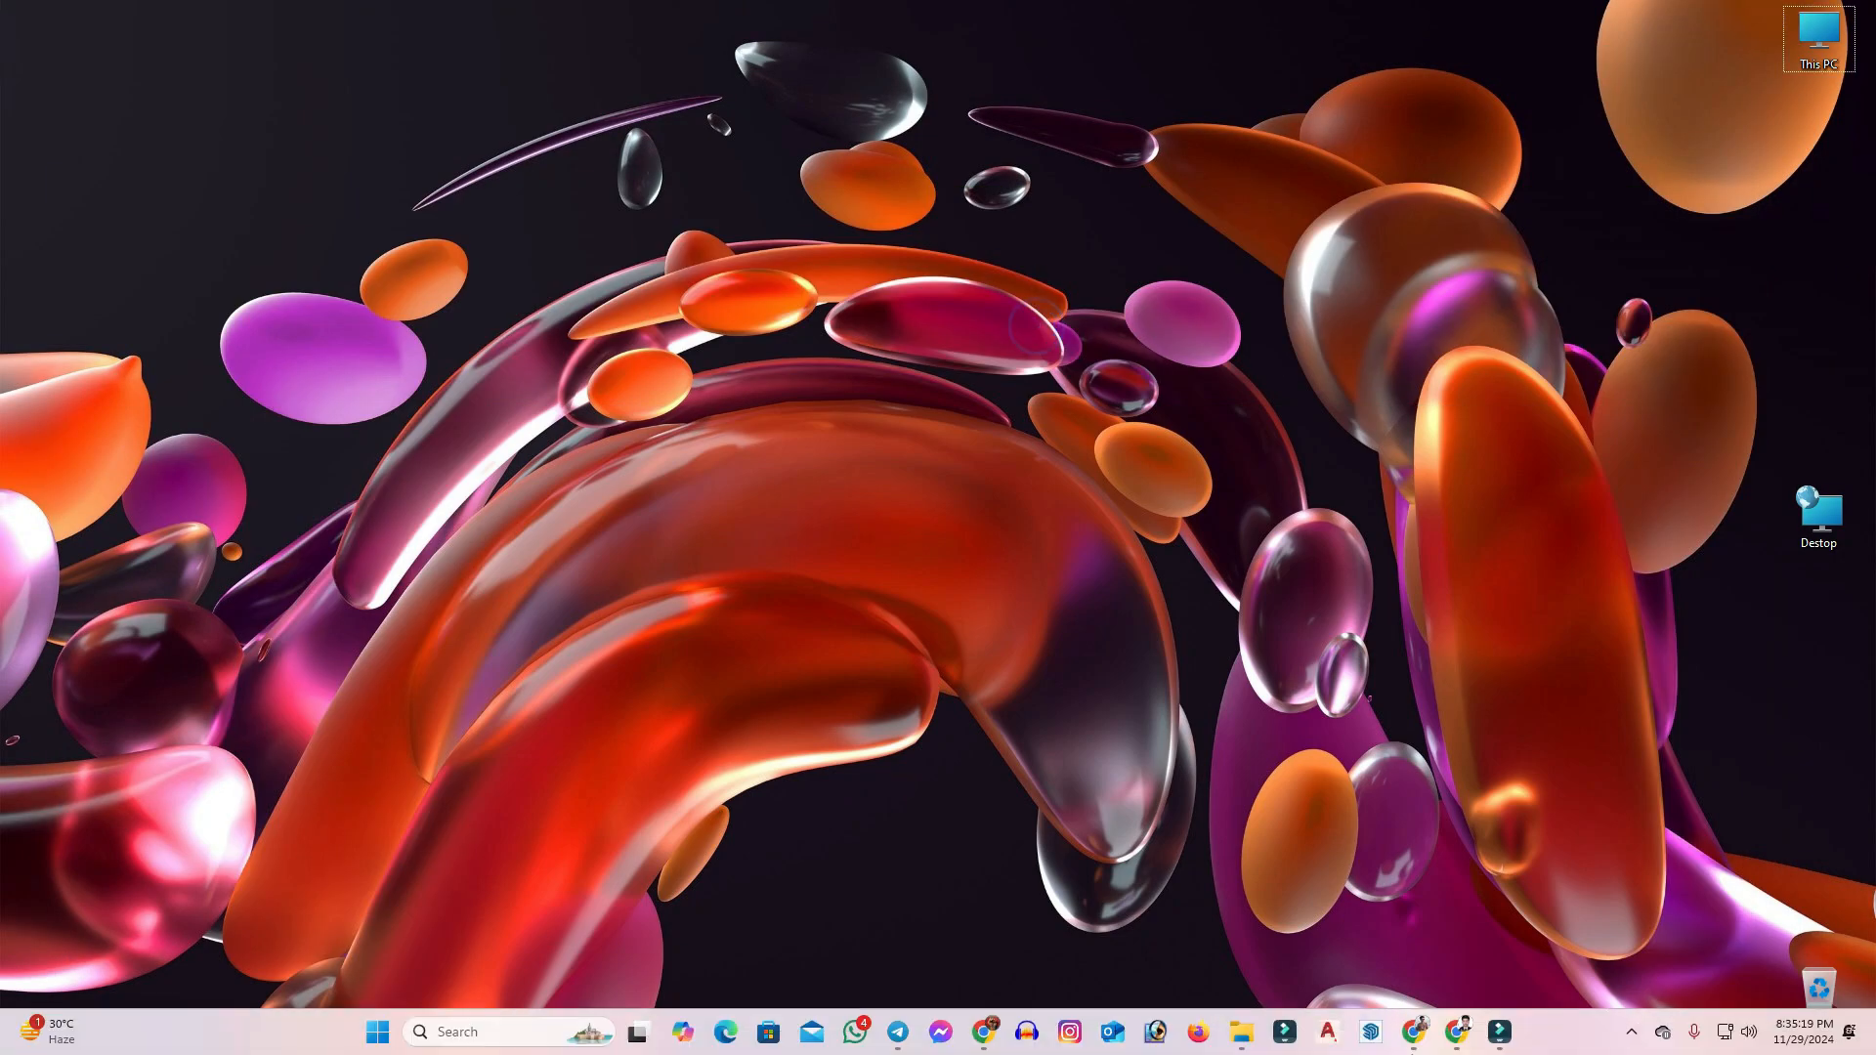
# - Bring back the minimized Downloads folder window and close it
pyautogui.click(1238, 1028)
pyautogui.click(1055, 672)
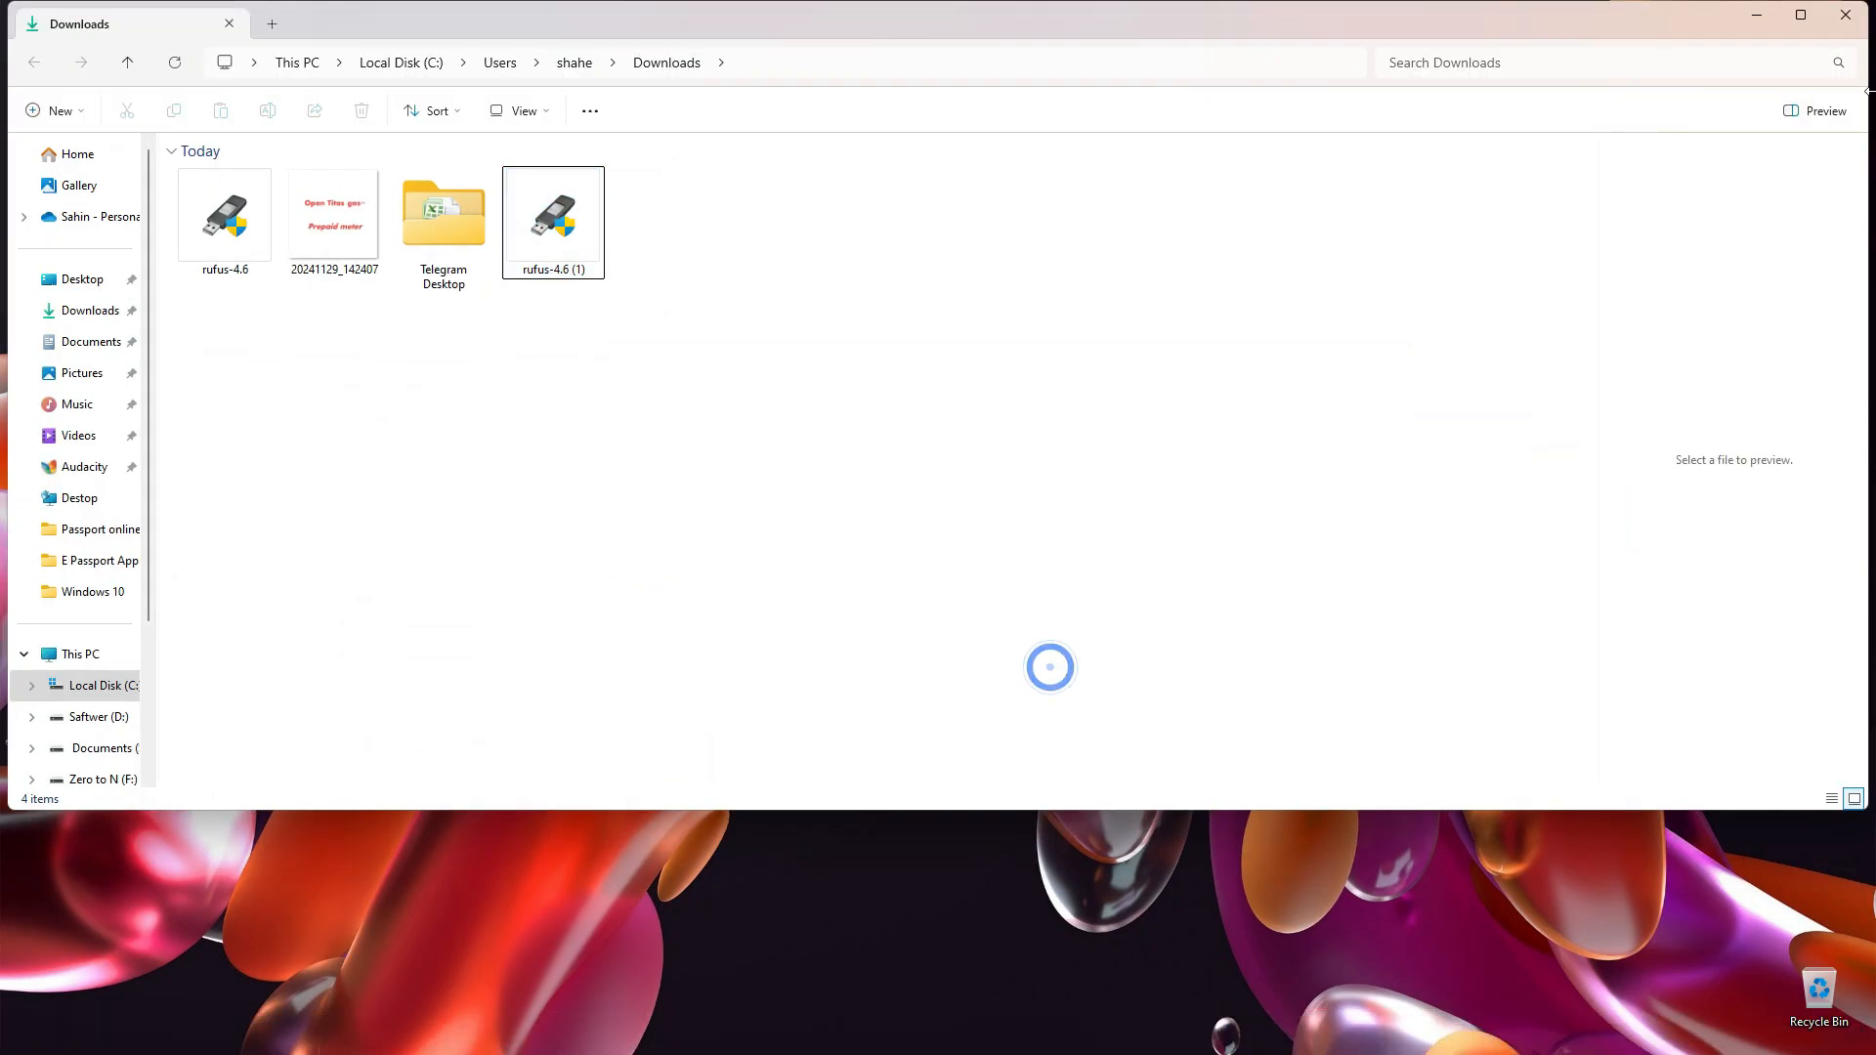
pyautogui.click(1846, 15)
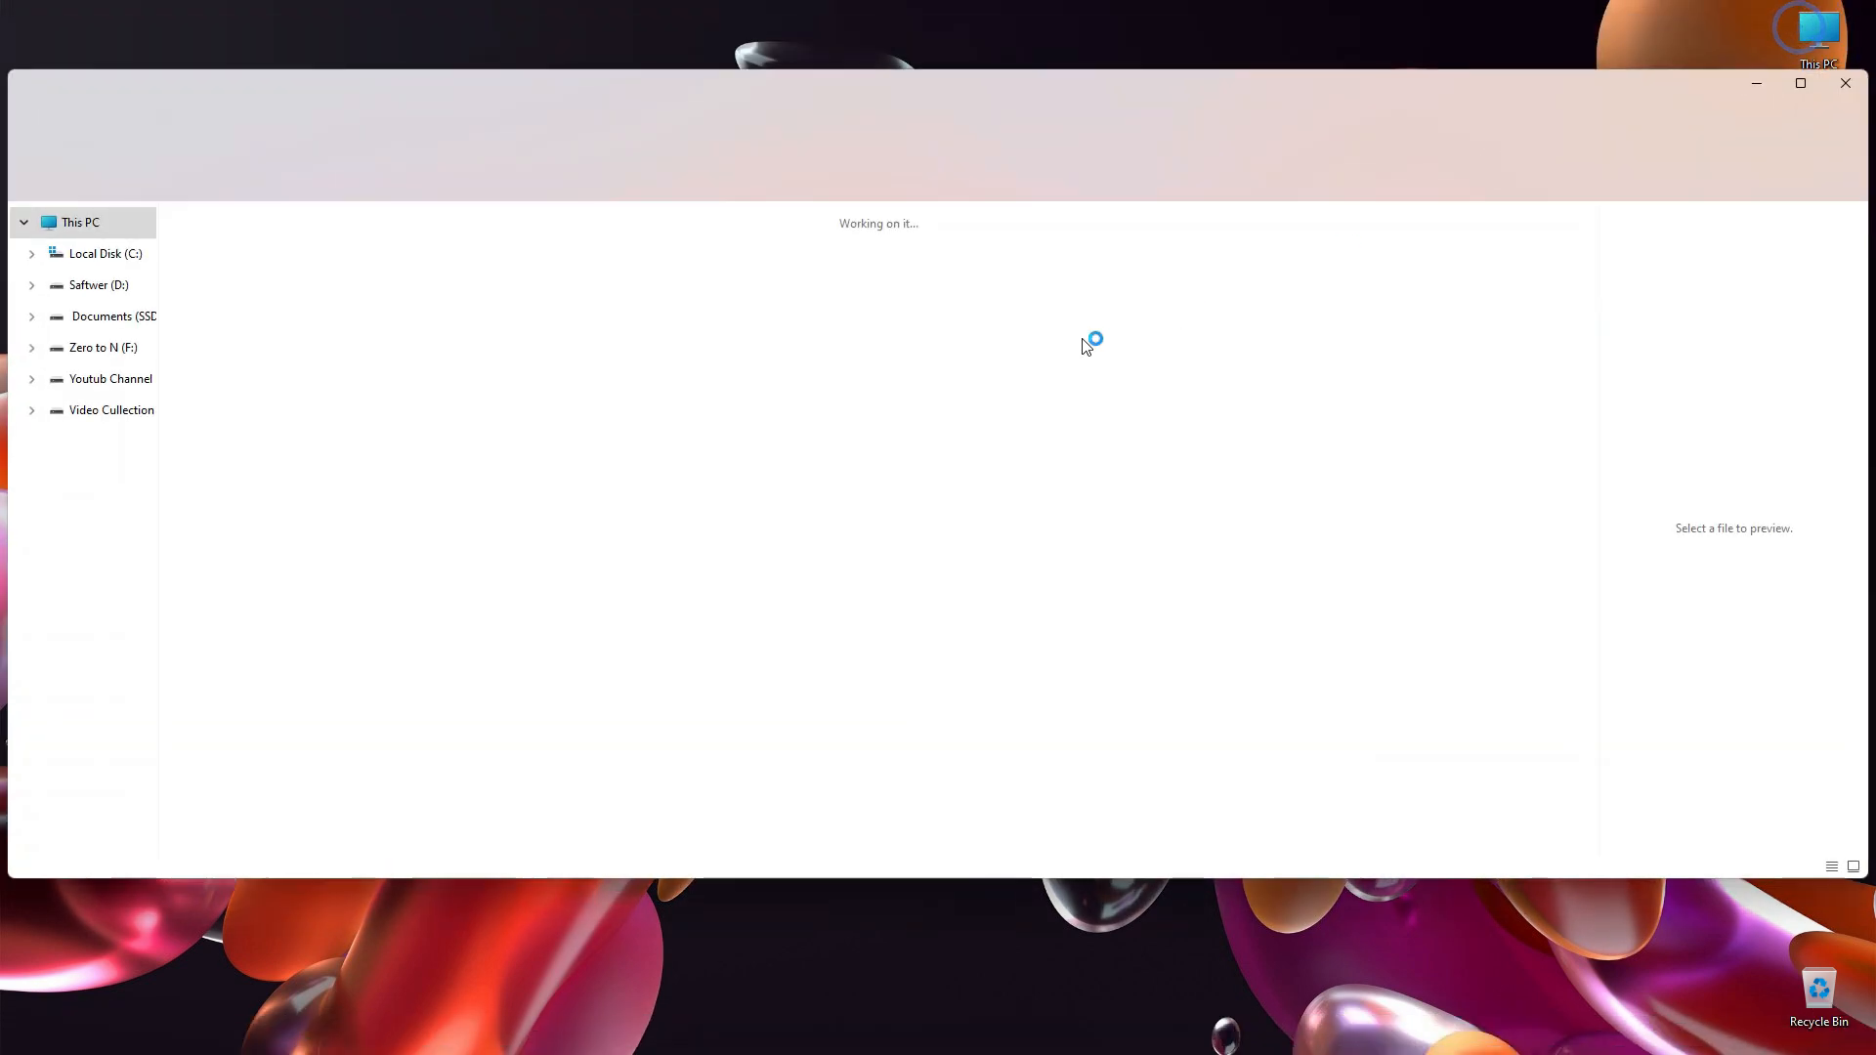
# - Open the Windows 10 folder inside Softwers on drive Saftwer (D:) and select Win10_22H2_English_x64v1.iso
pyautogui.click(1807, 88)
pyautogui.doubleClick(546, 194)
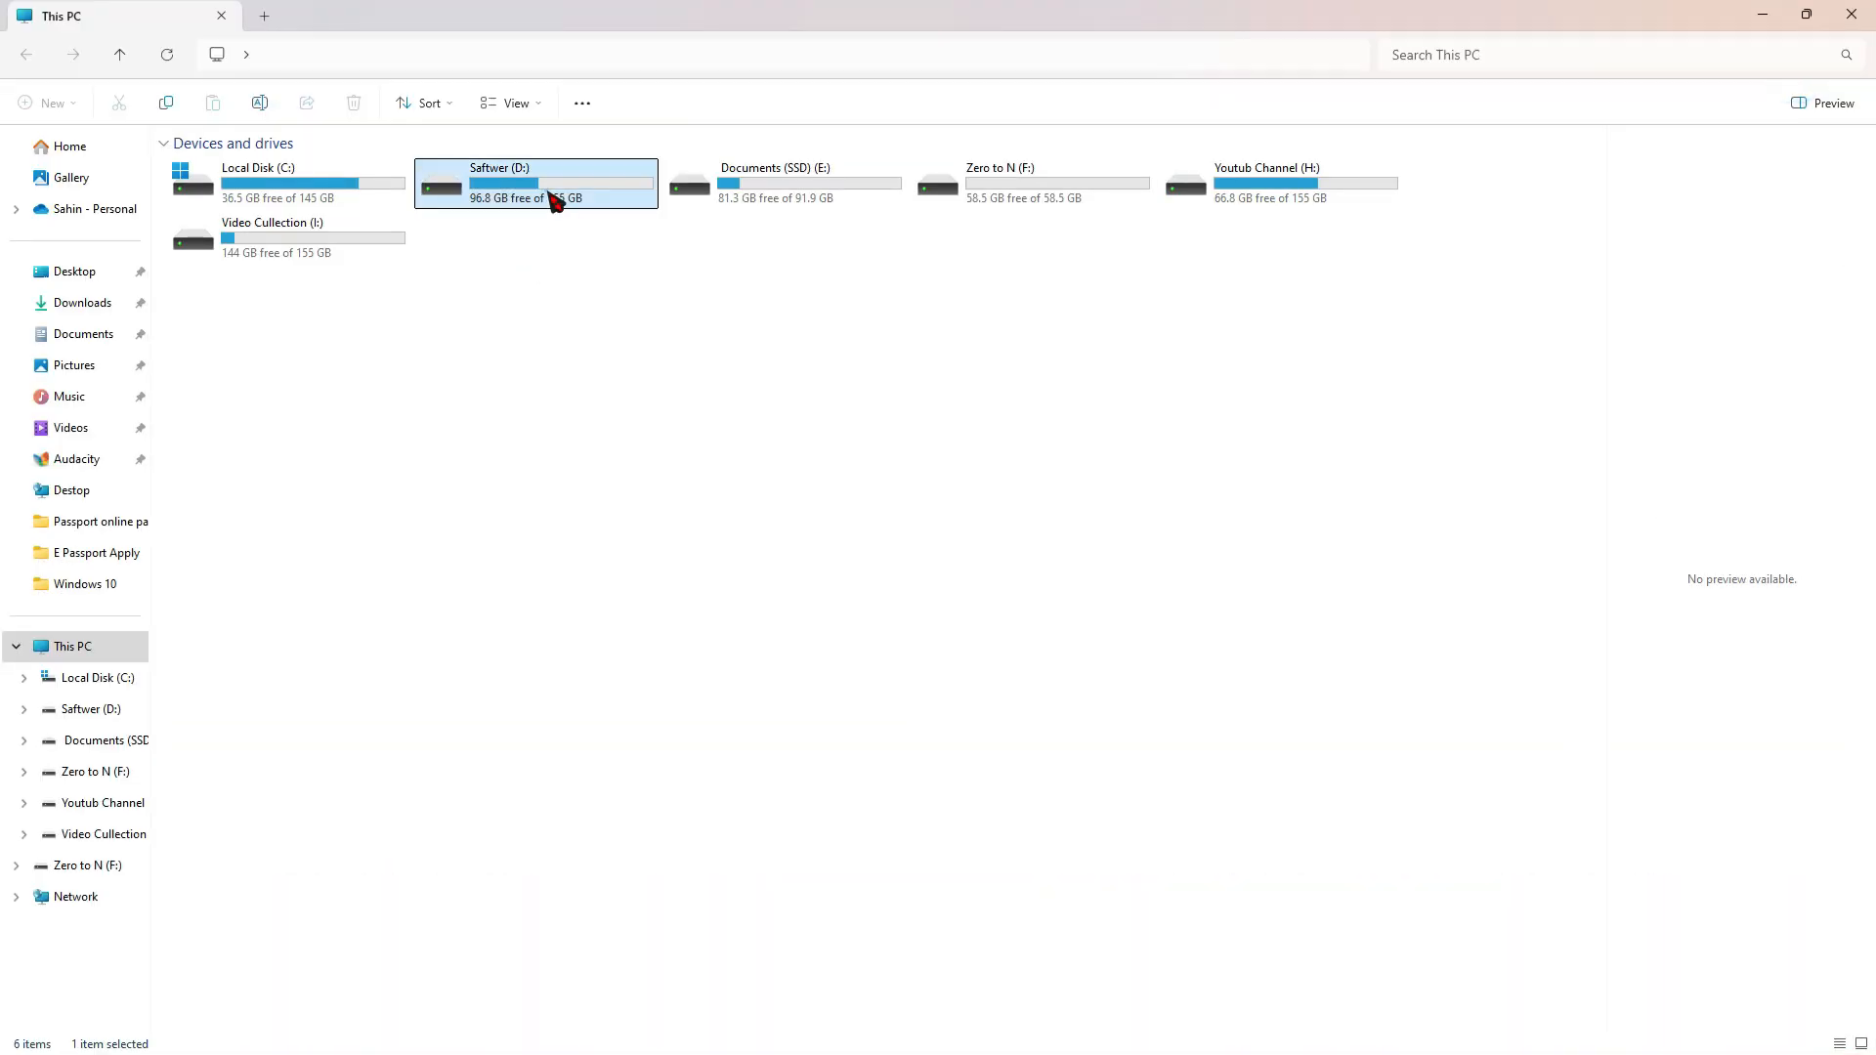
pyautogui.doubleClick(238, 172)
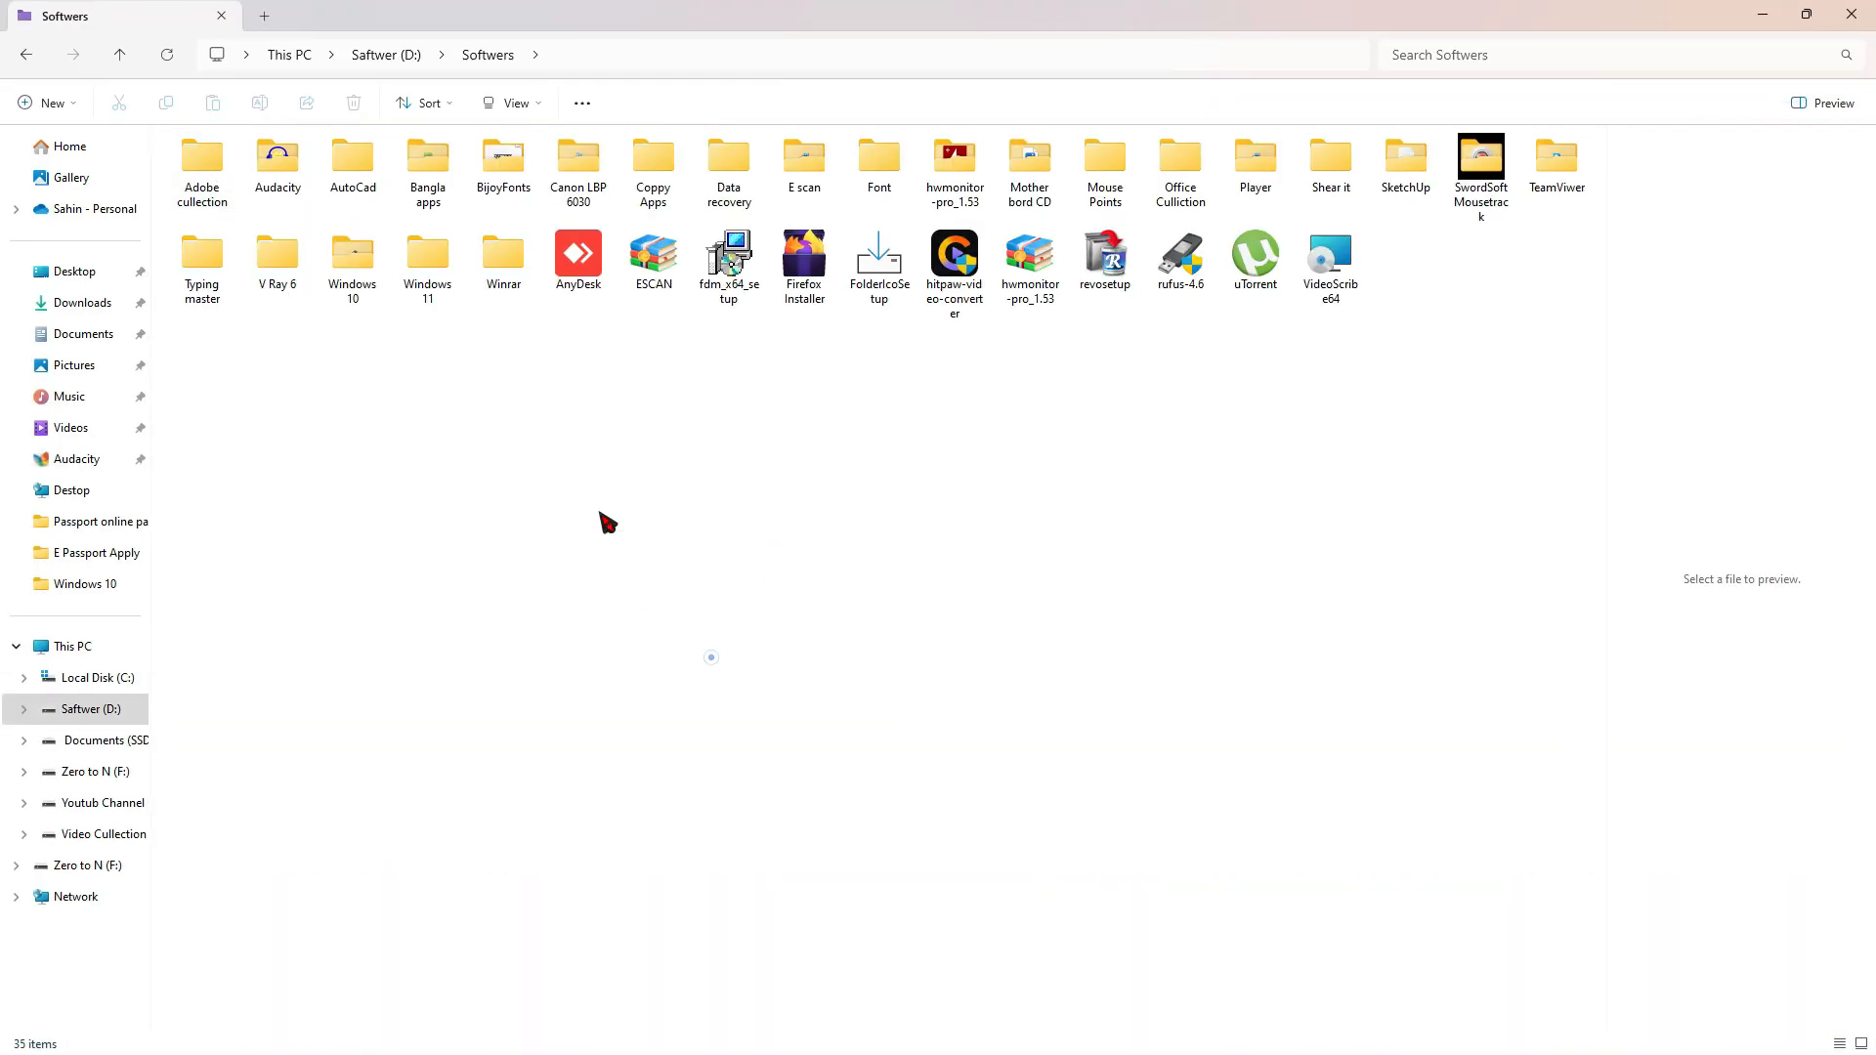
pyautogui.doubleClick(352, 259)
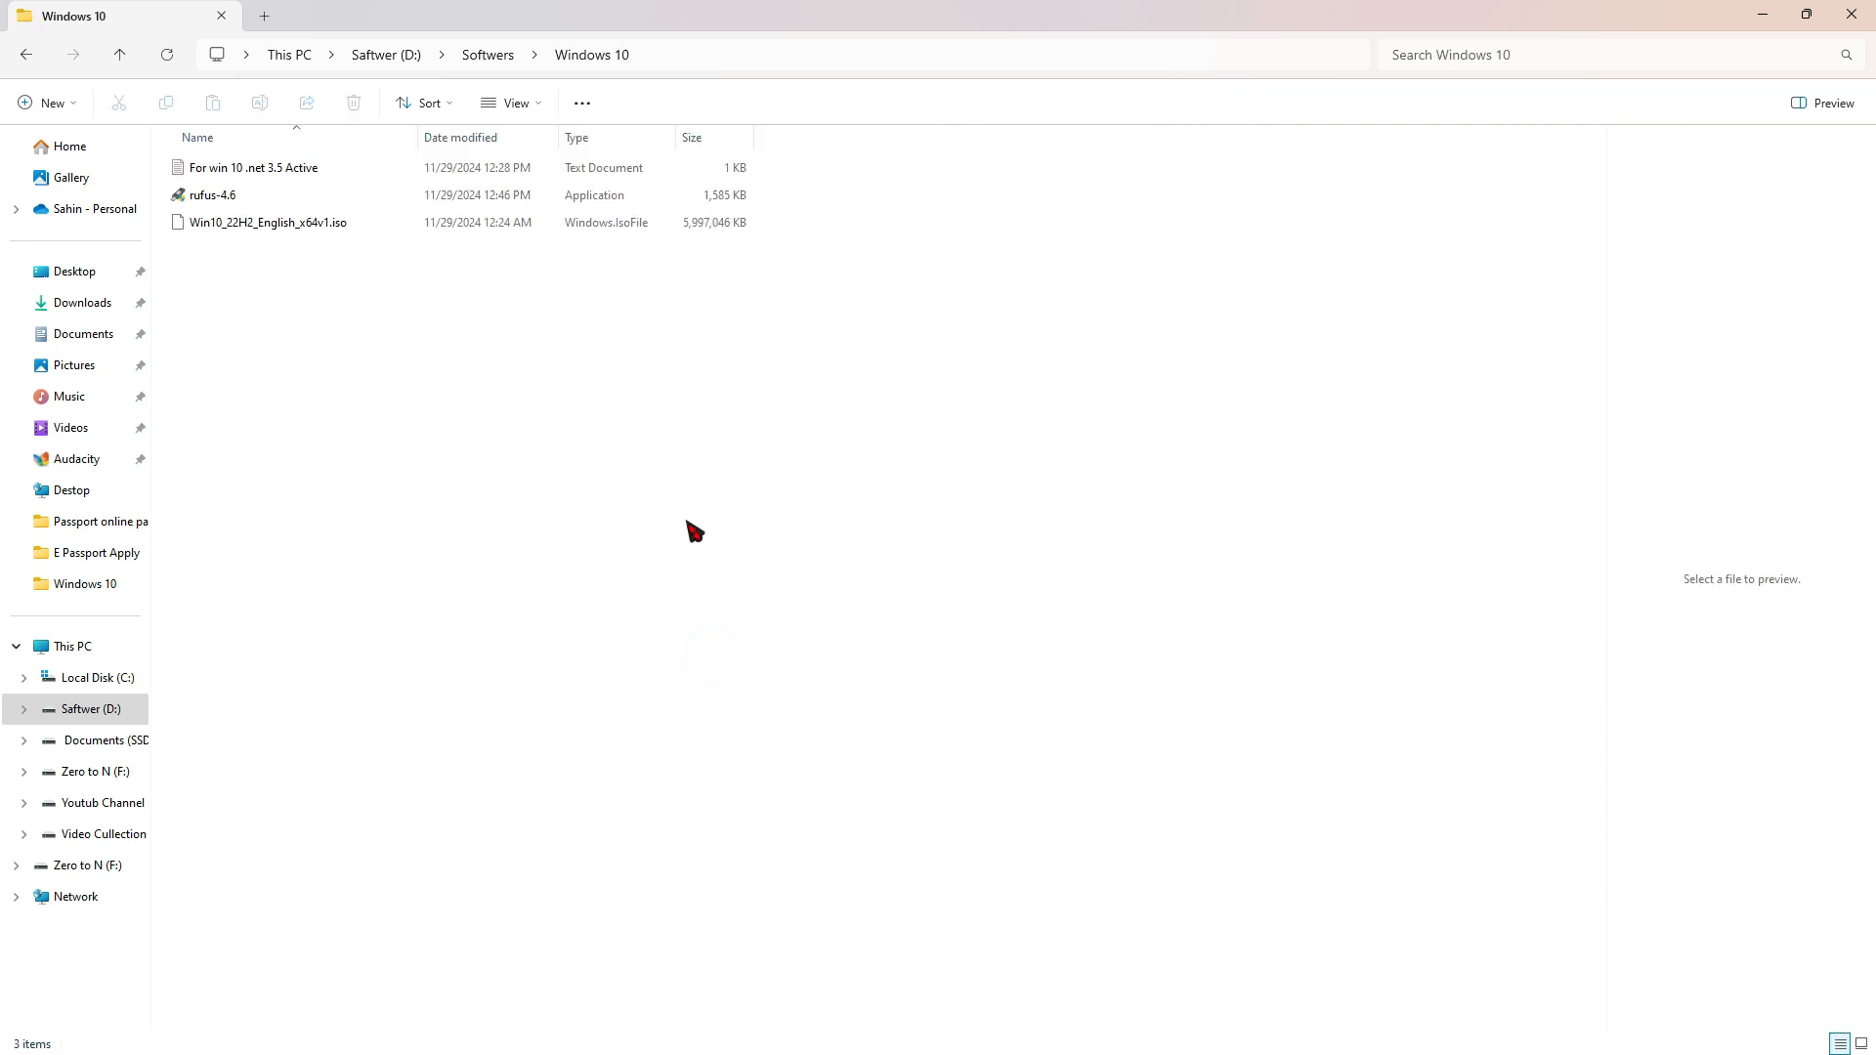
pyautogui.click(323, 224)
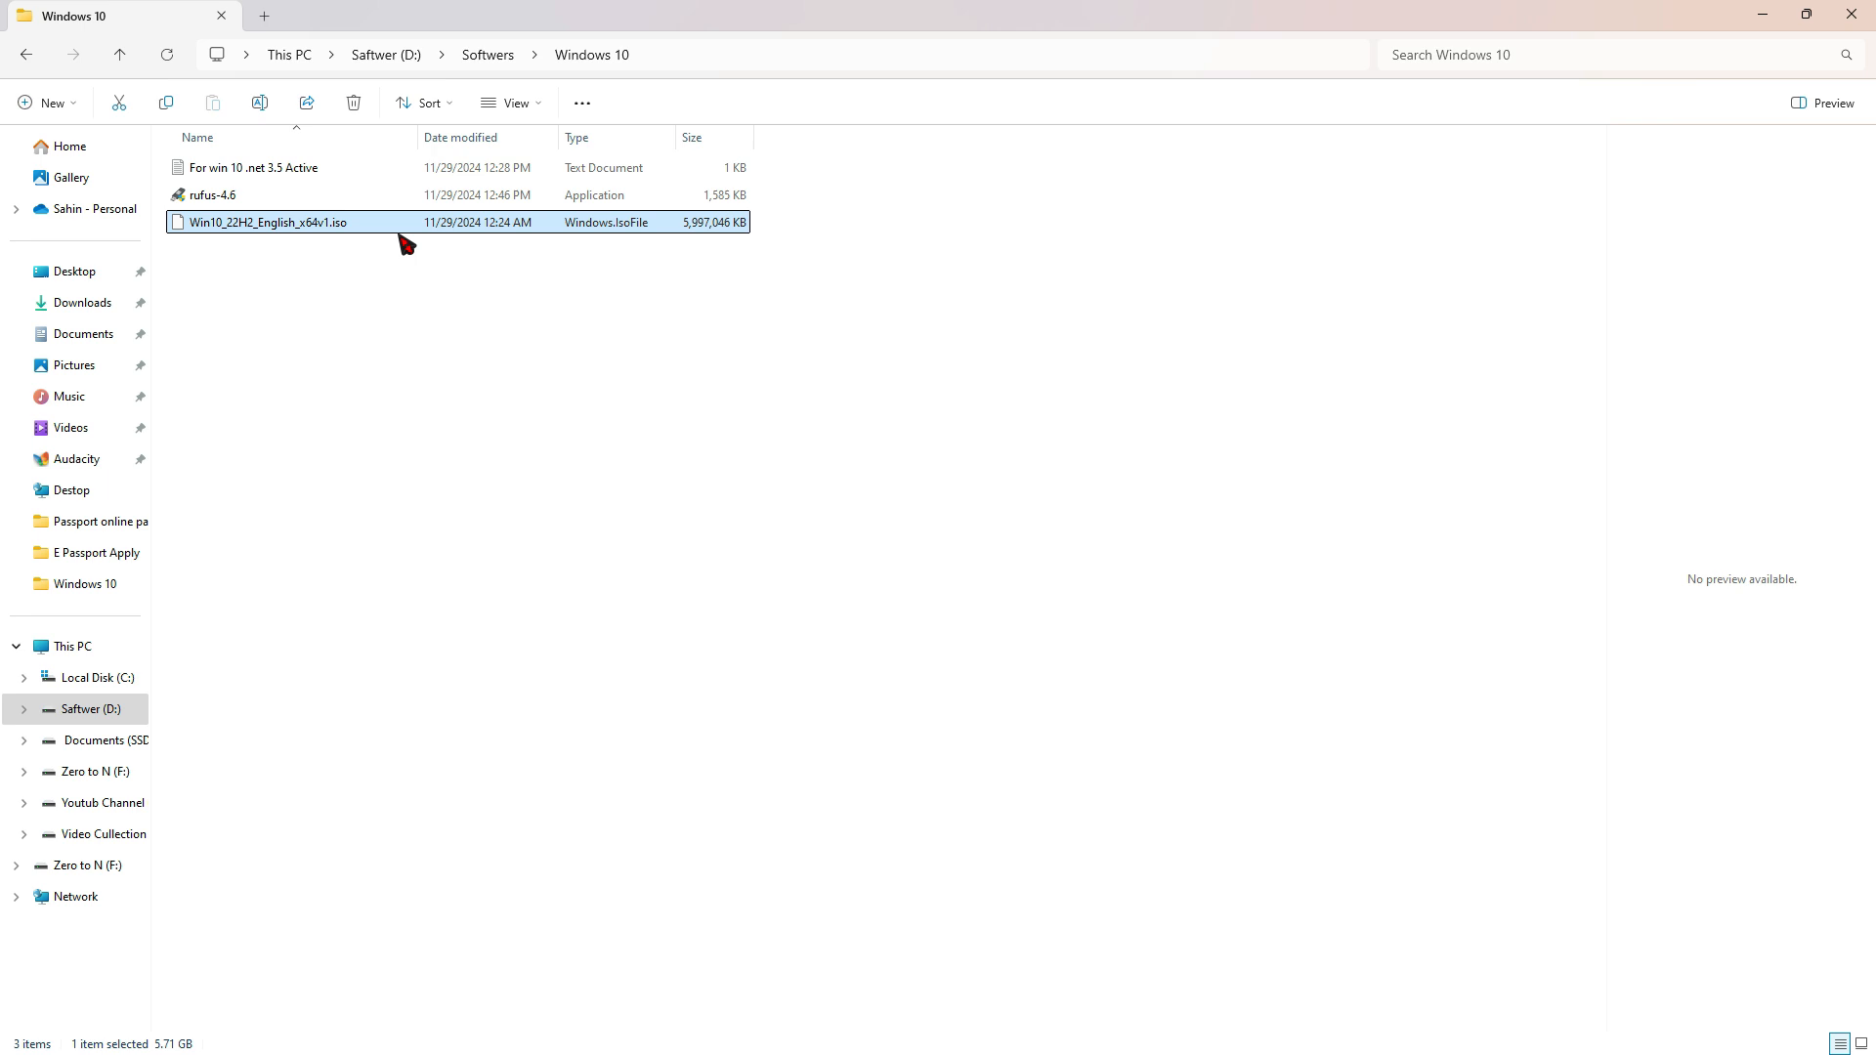
# - Run rufus-4.6 with permission to make changes and keep Zero to N (F:) [64 GB] as the device
pyautogui.doubleClick(225, 200)
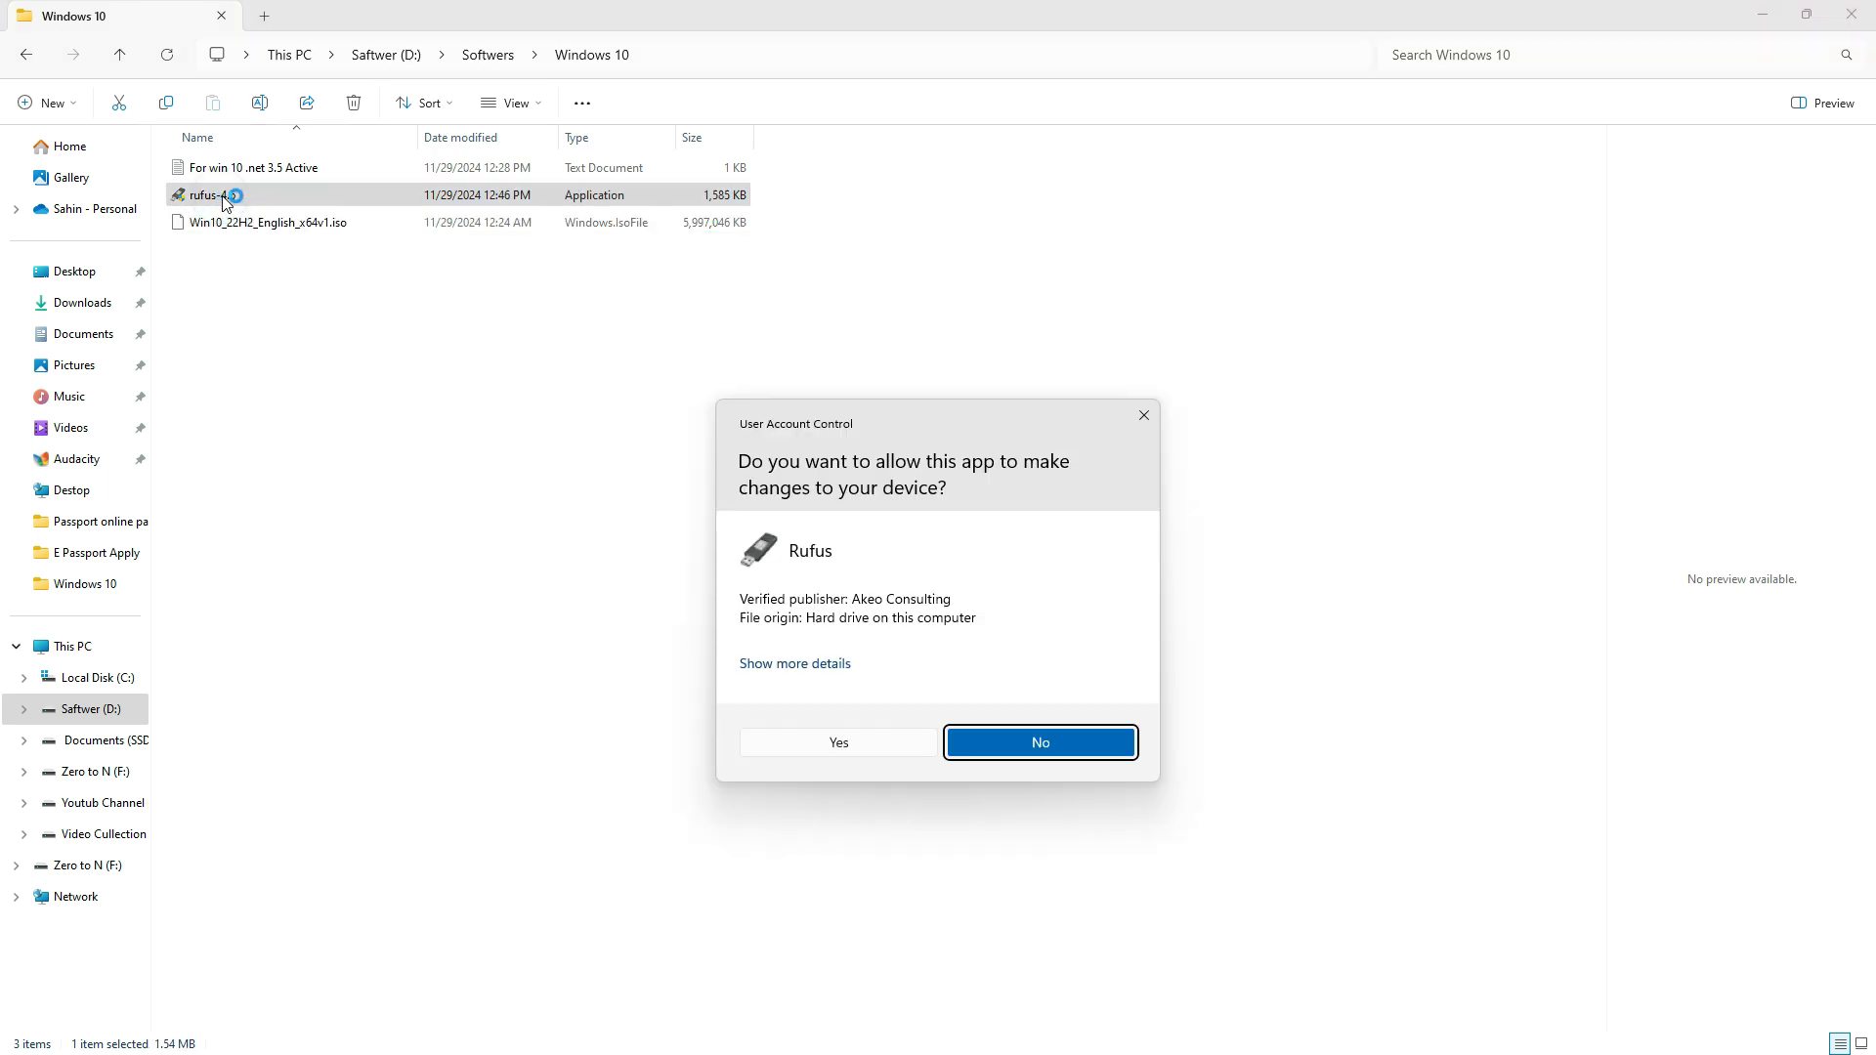
pyautogui.click(869, 742)
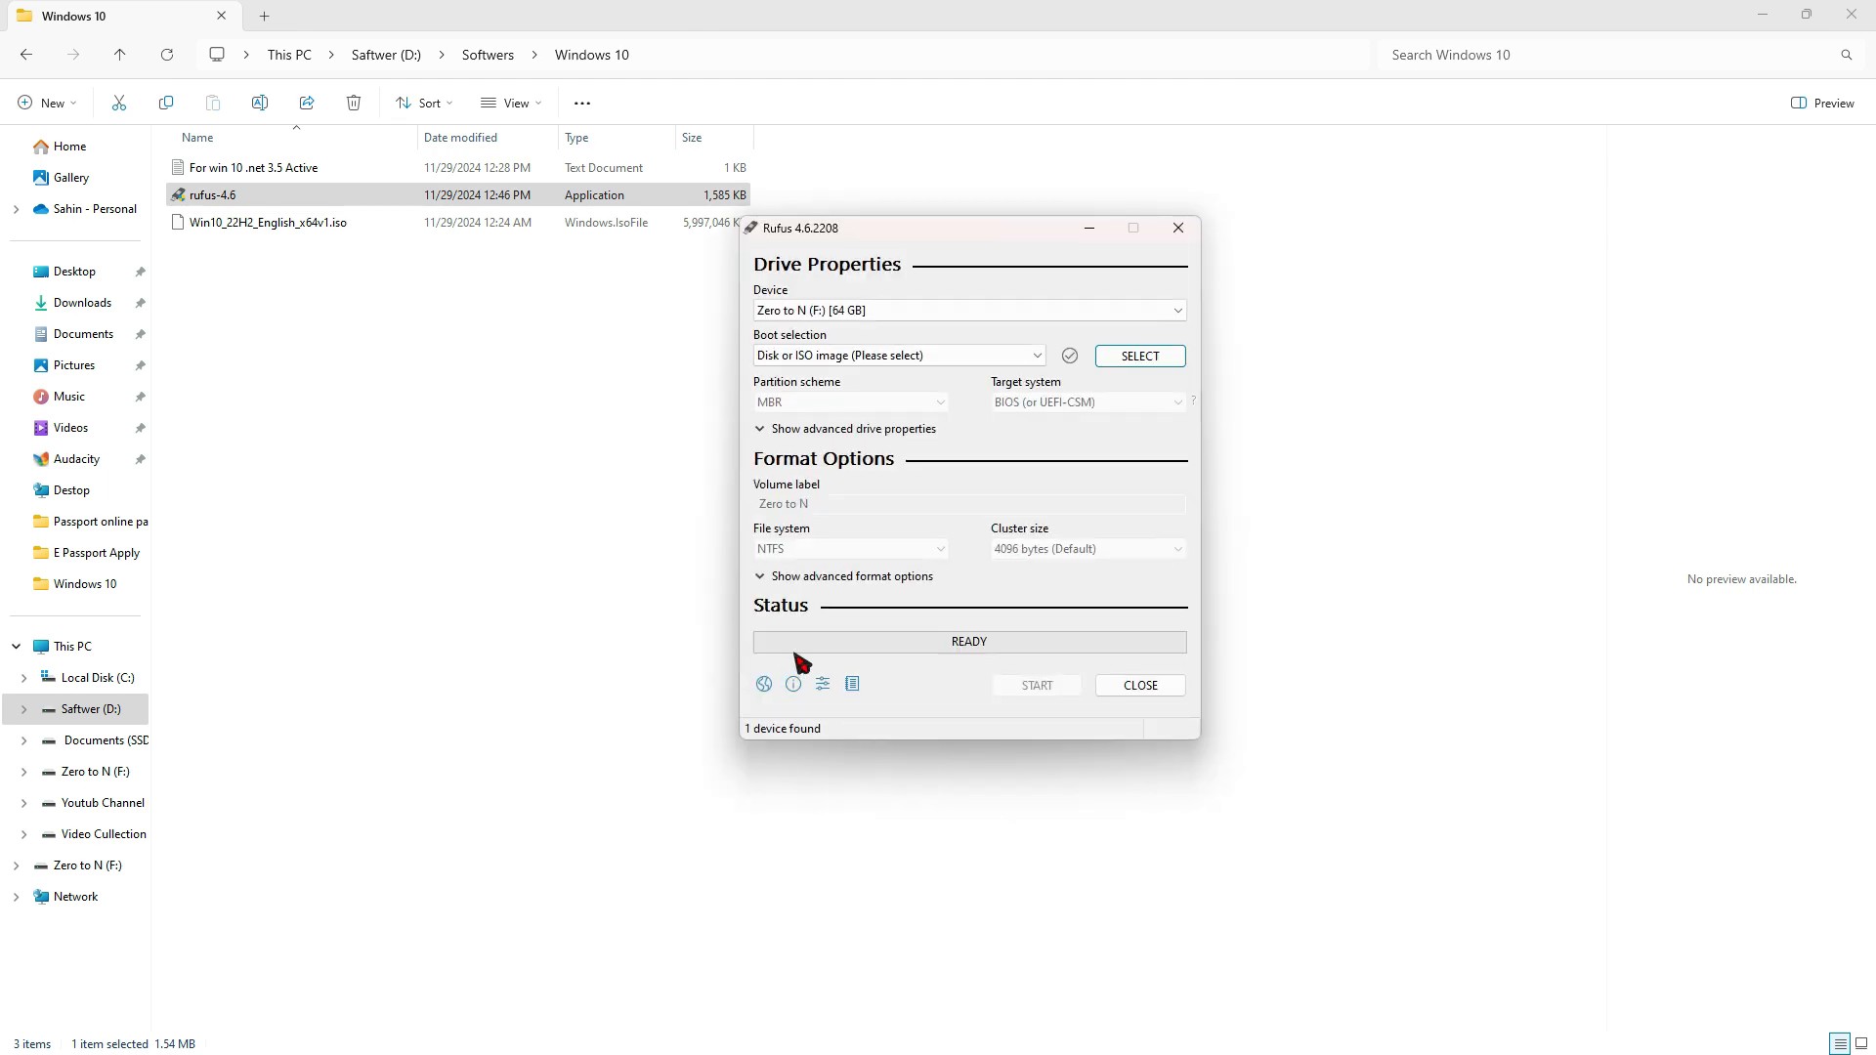
pyautogui.click(826, 312)
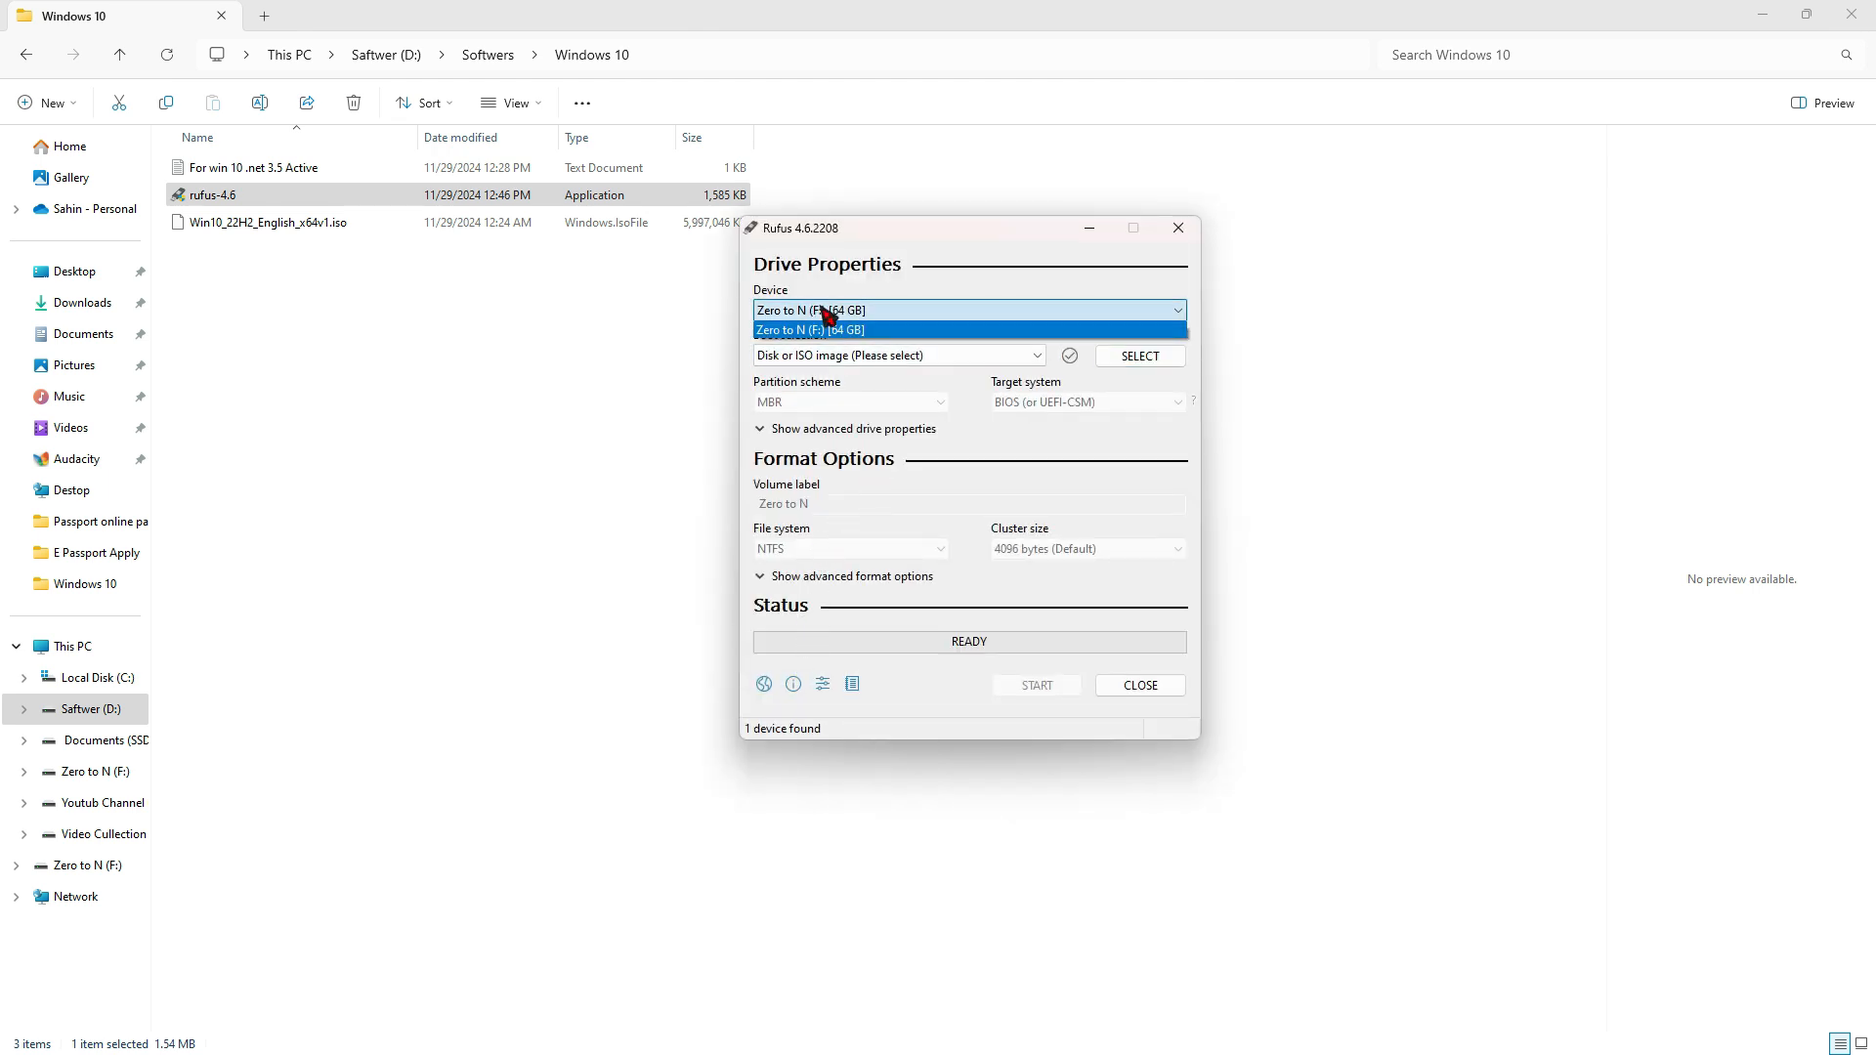
pyautogui.click(877, 315)
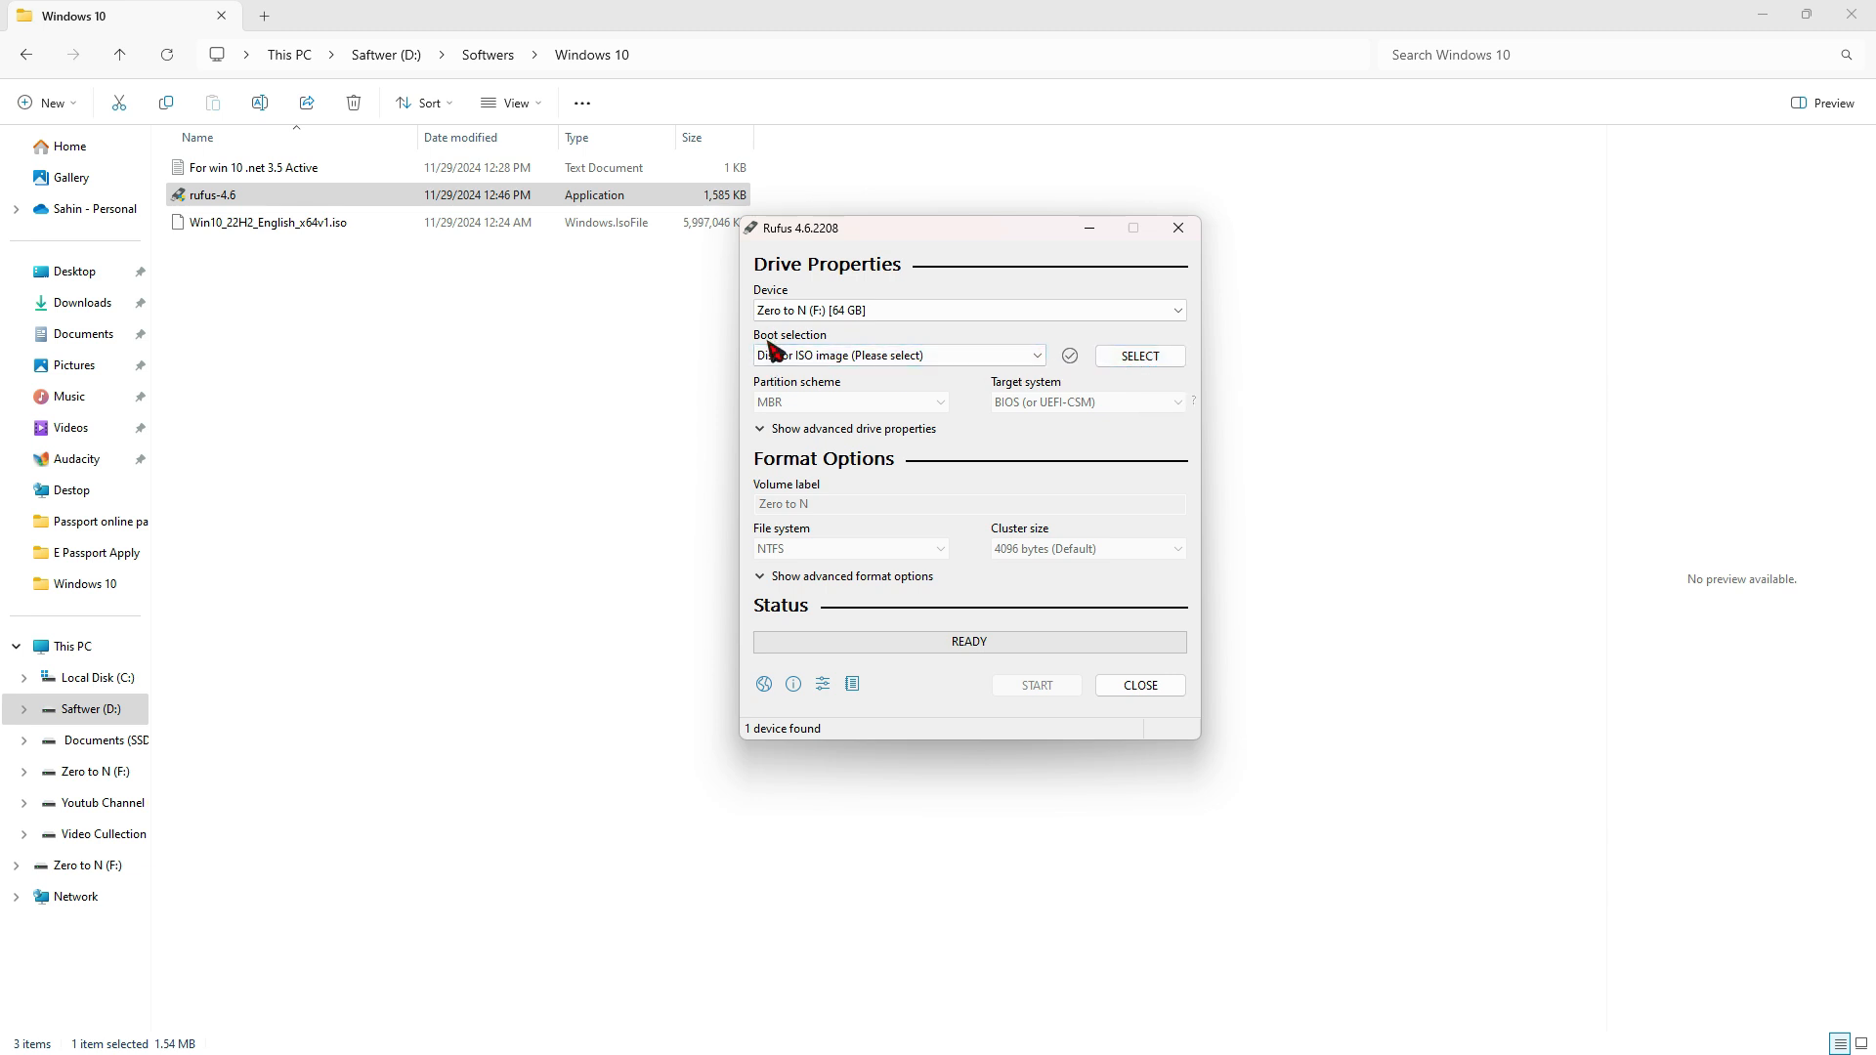
# - Load Win10_22H2_English_x64v1.iso from the Windows 10 folder in Softwers on drive D: as the boot image
pyautogui.click(1140, 357)
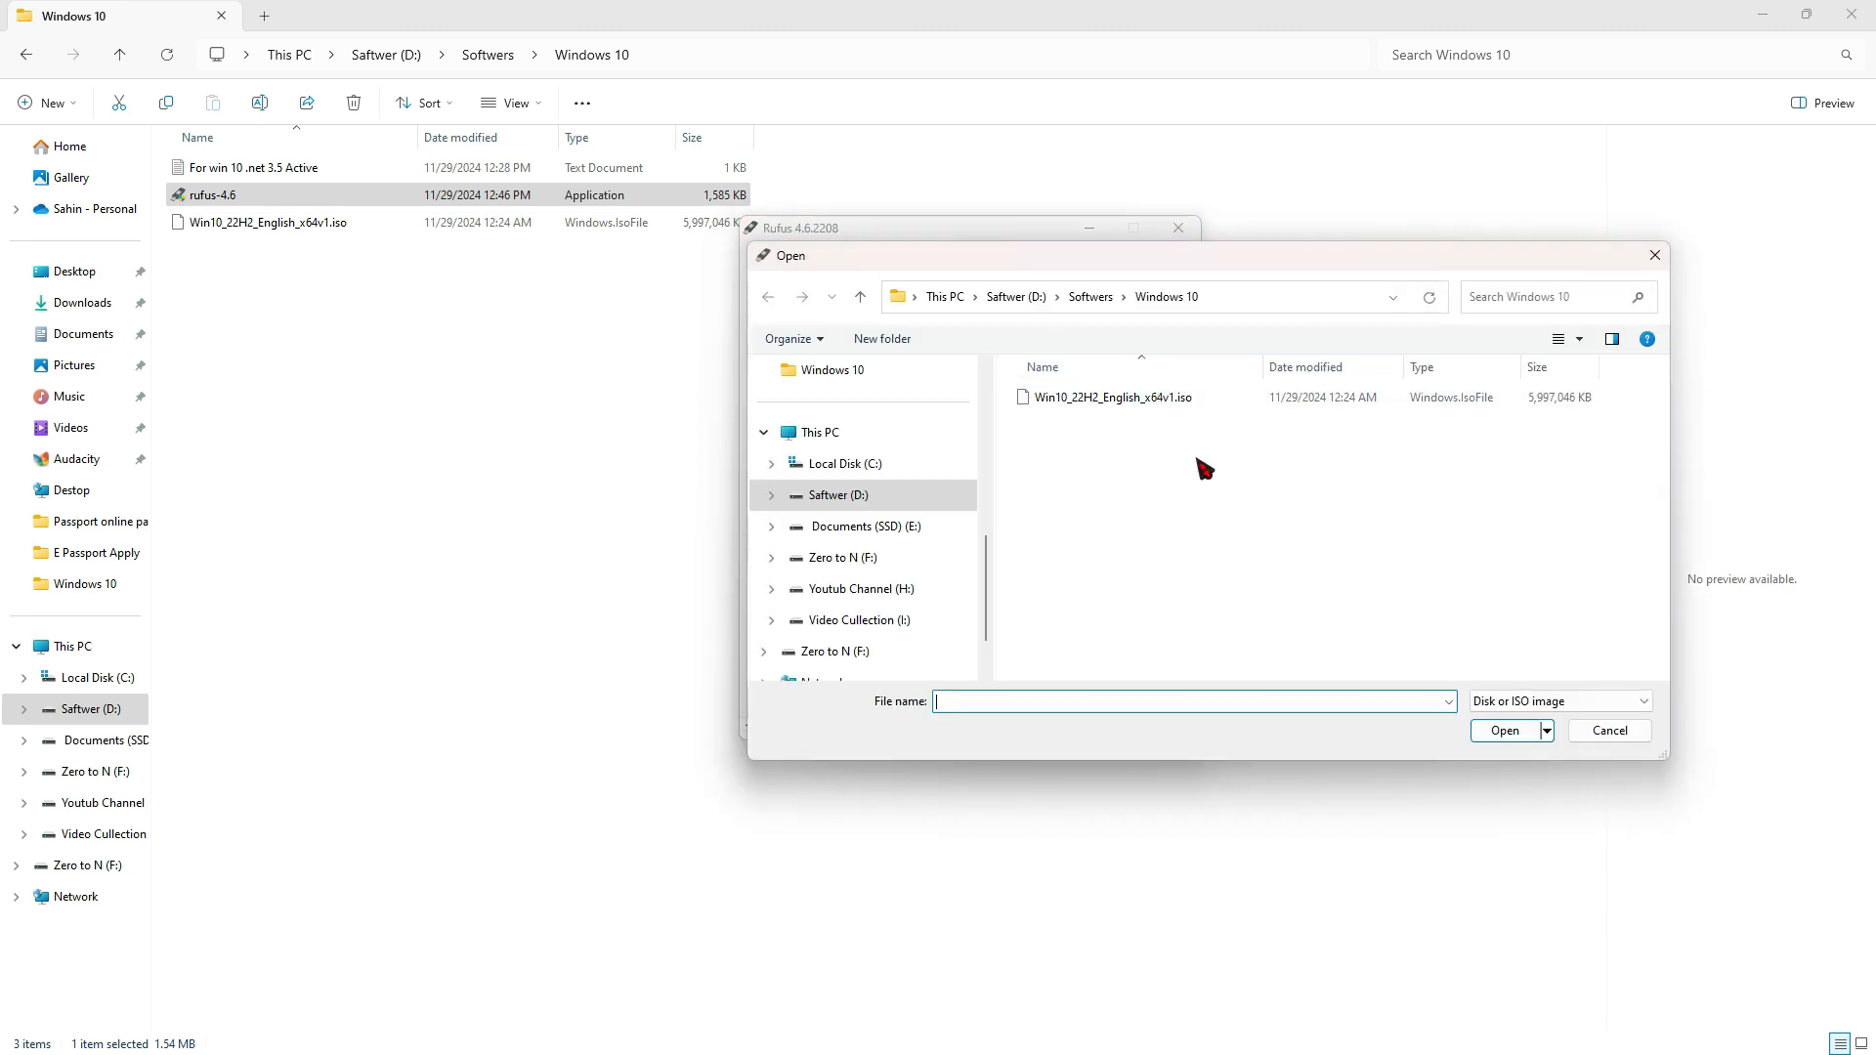
pyautogui.click(1087, 399)
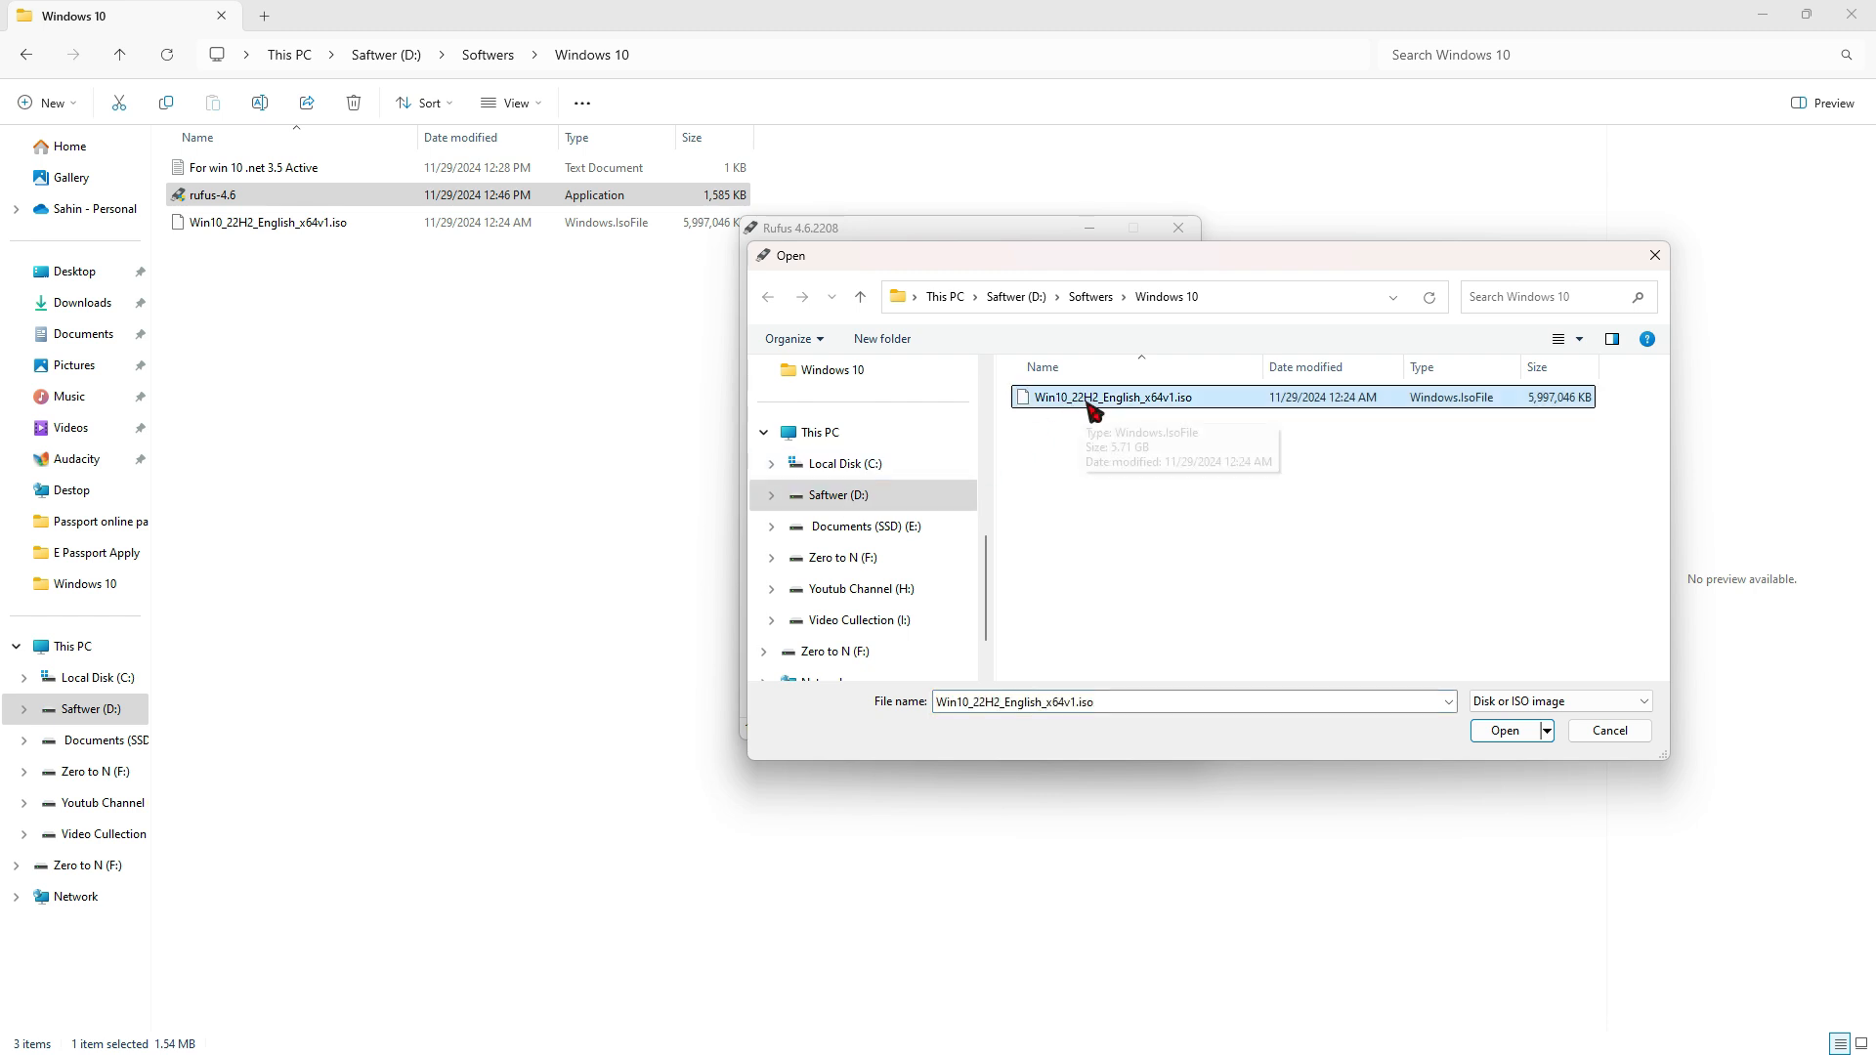
pyautogui.click(861, 297)
pyautogui.click(862, 297)
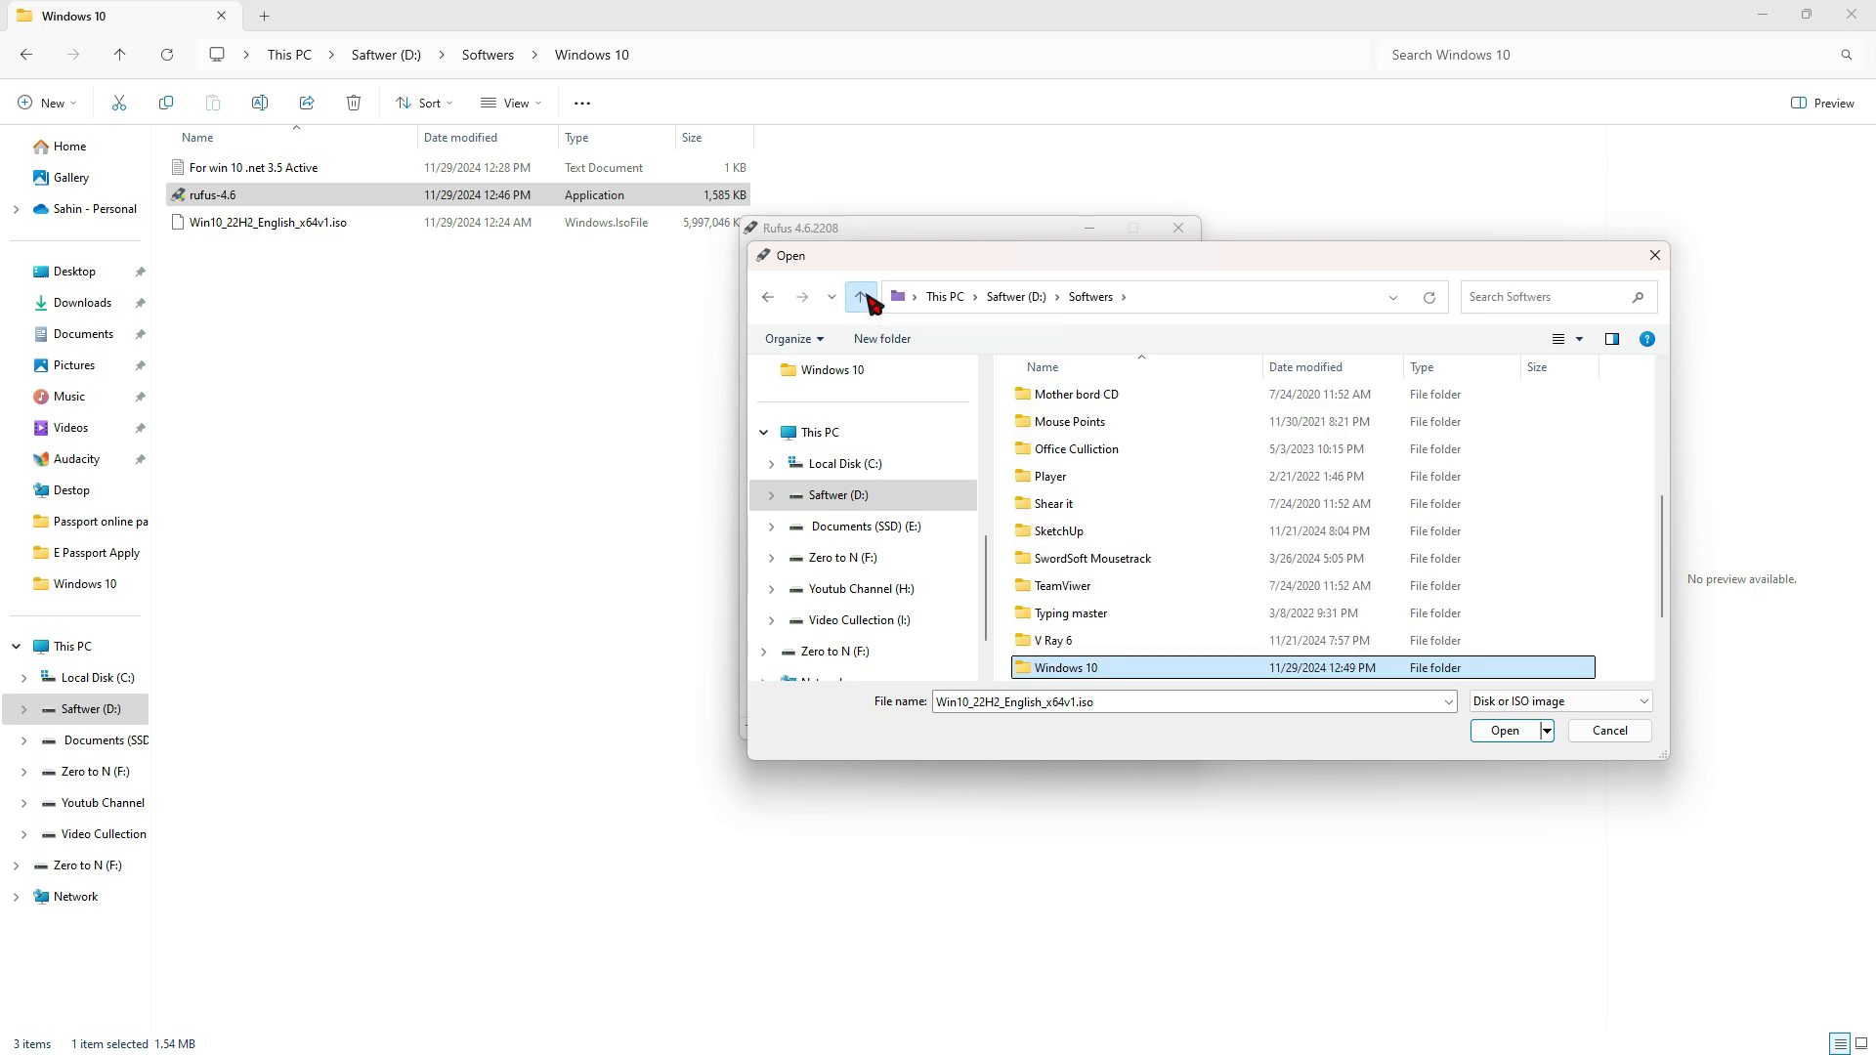
pyautogui.click(861, 297)
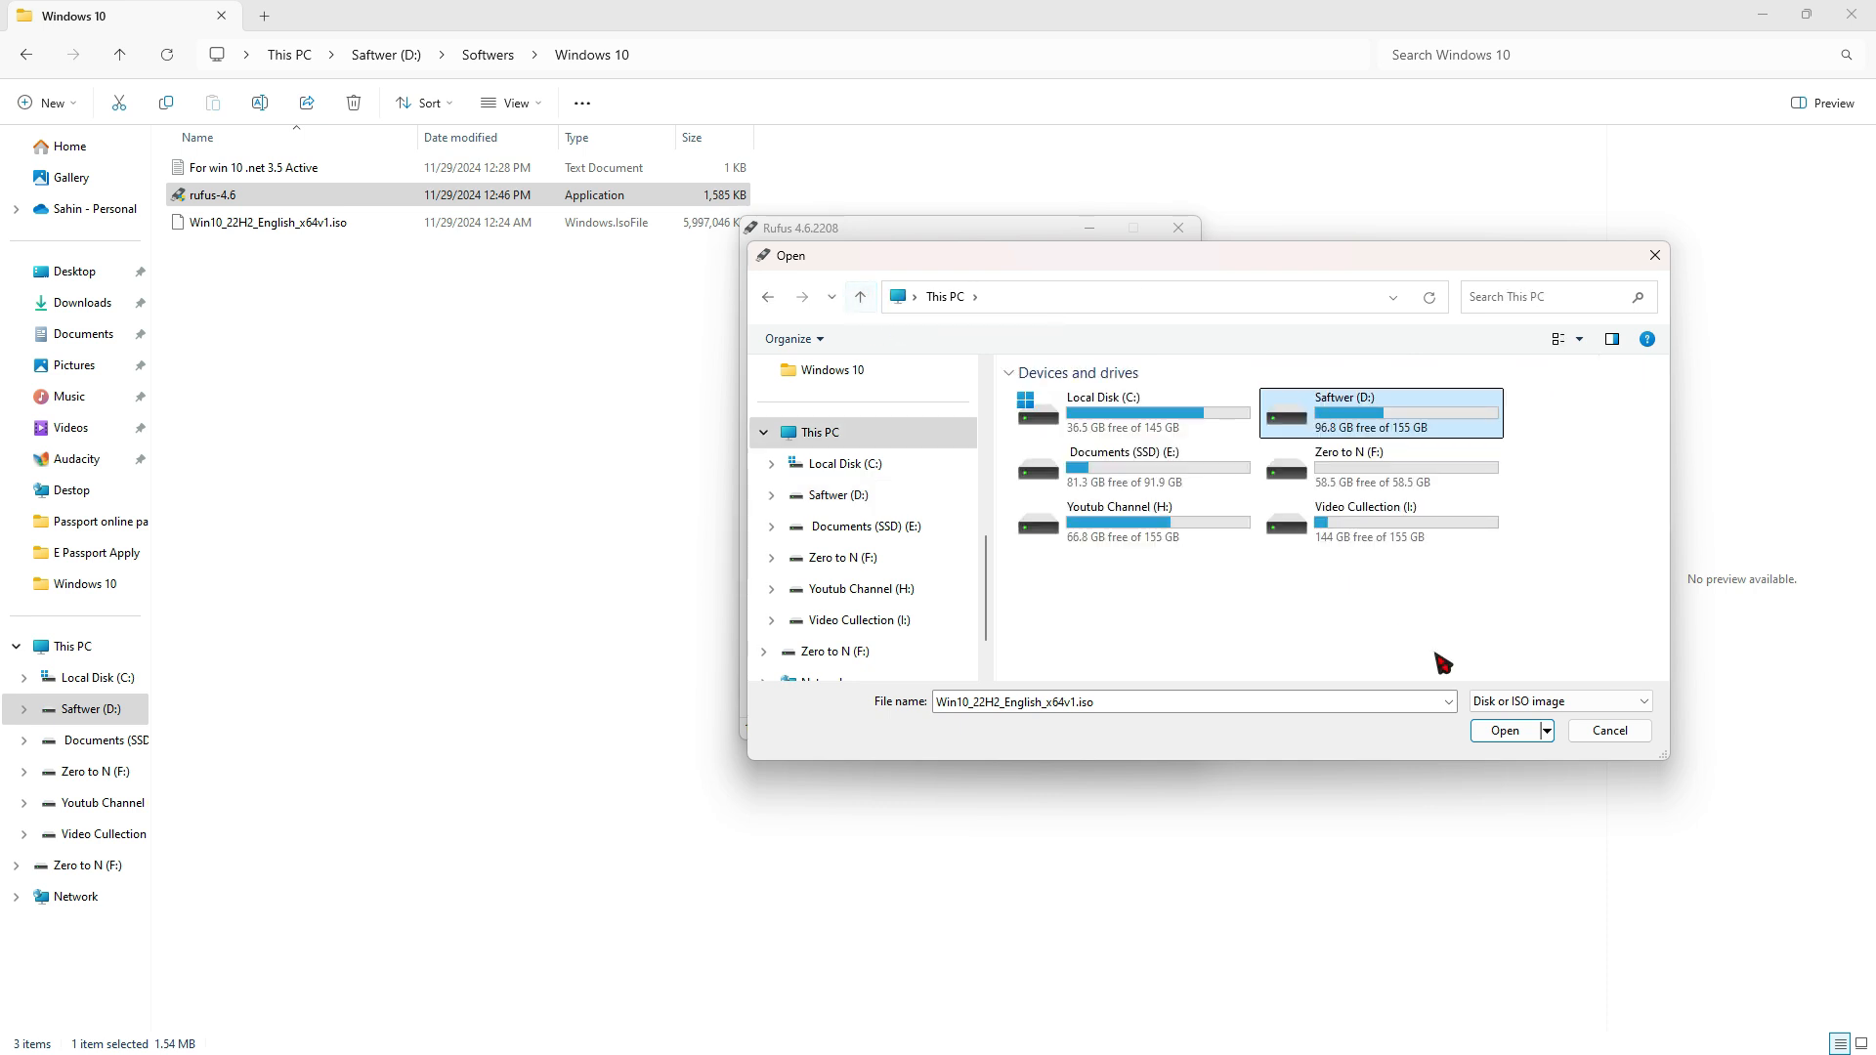
pyautogui.doubleClick(1358, 418)
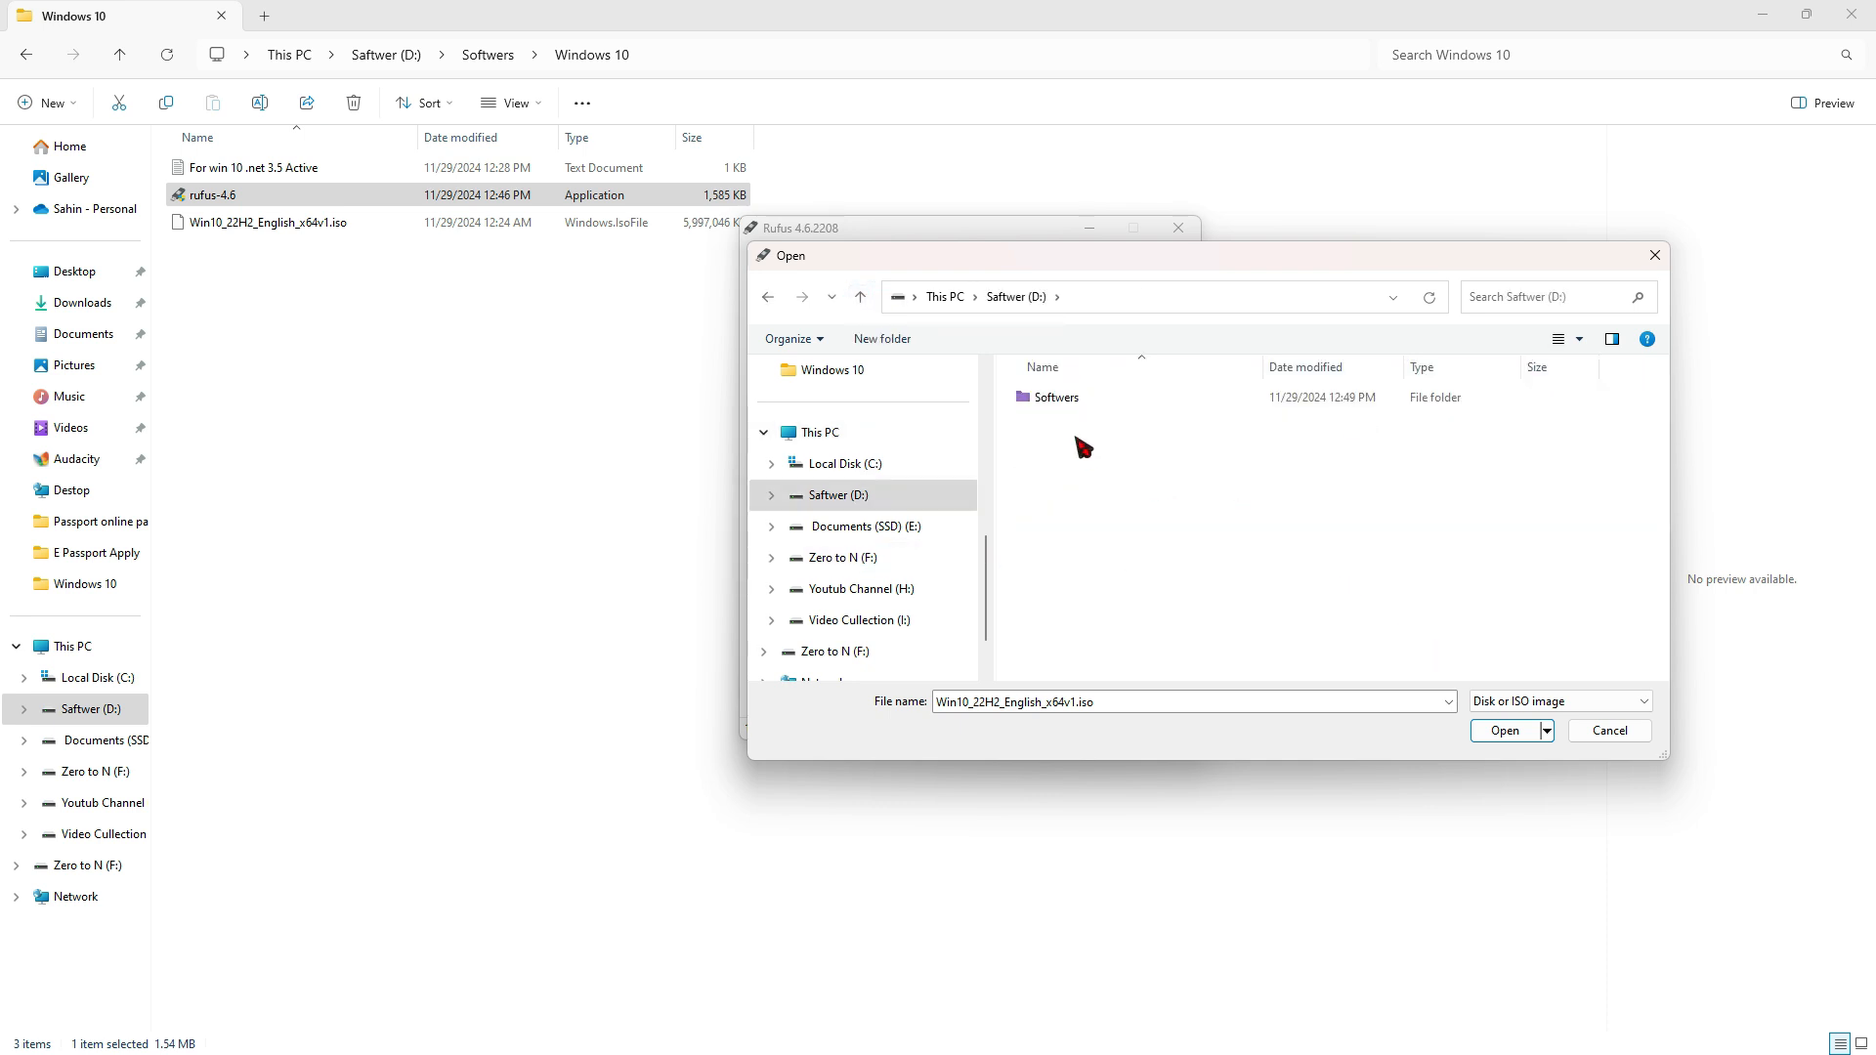
pyautogui.doubleClick(1069, 399)
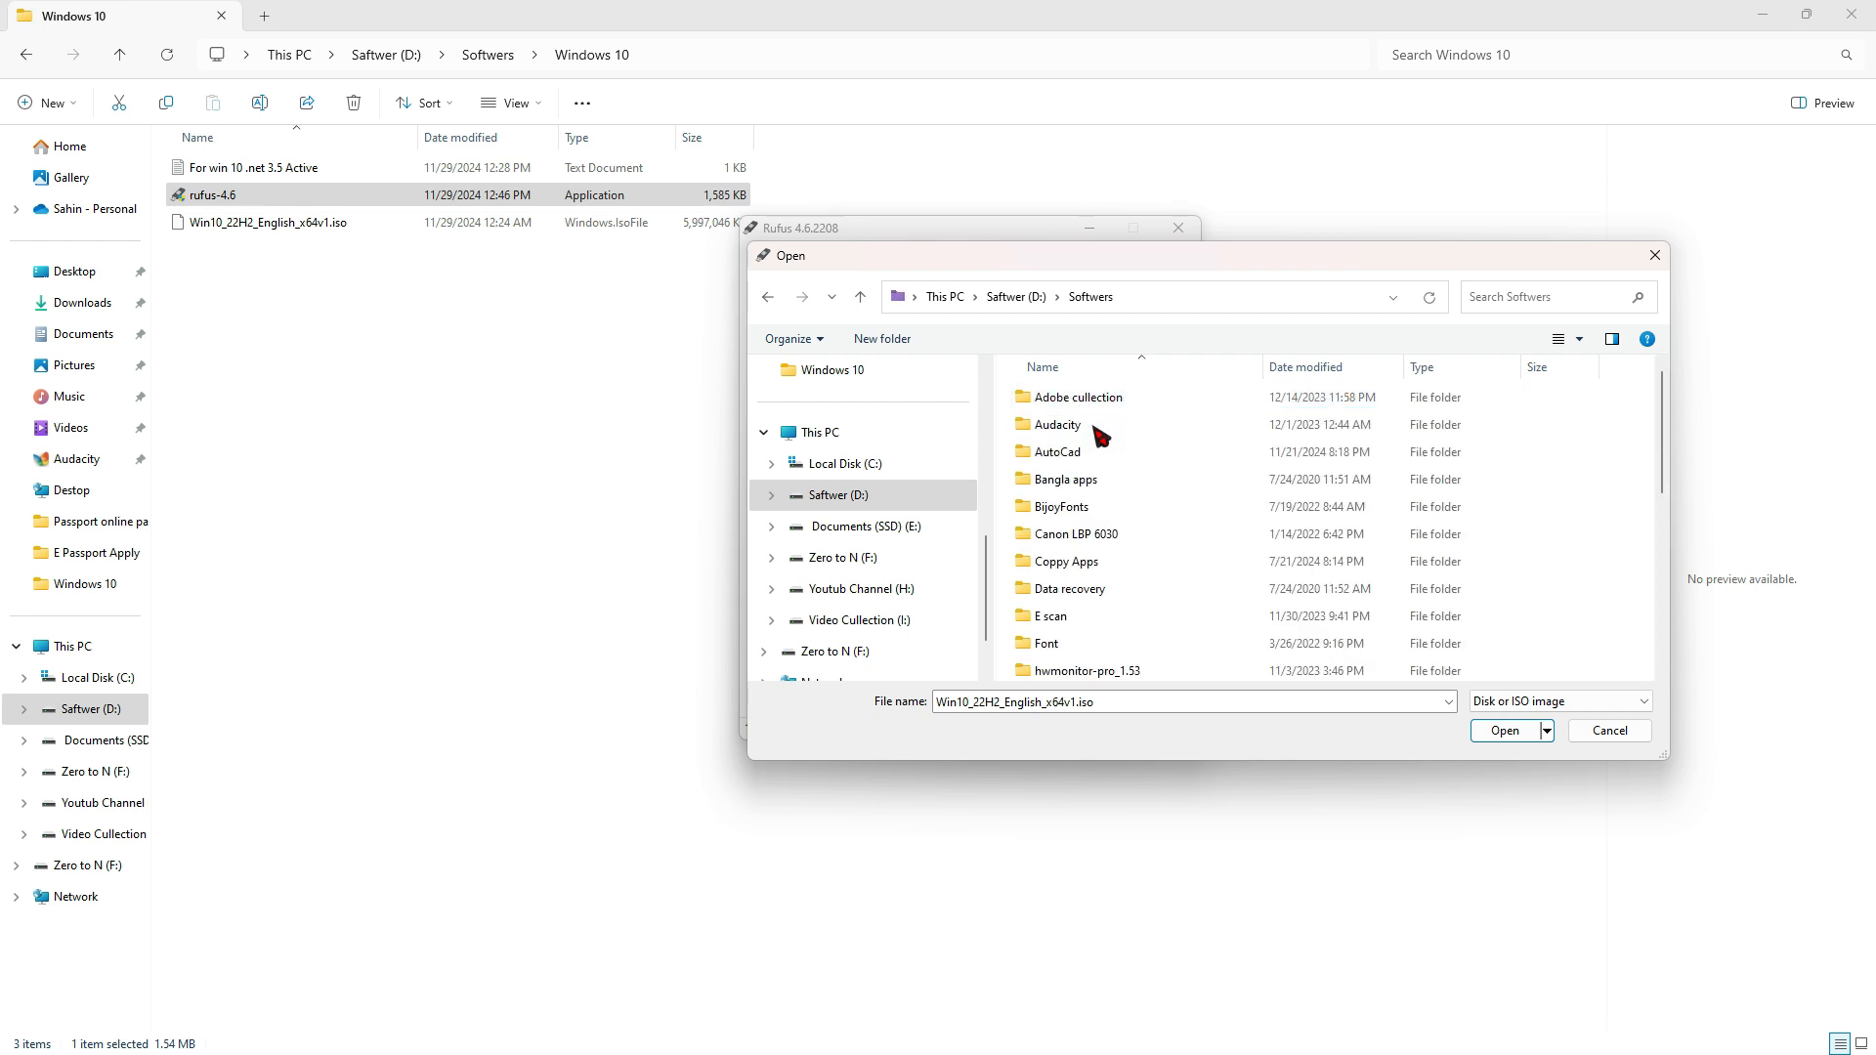
pyautogui.click(1163, 489)
pyautogui.scroll(-5, 1169, 496)
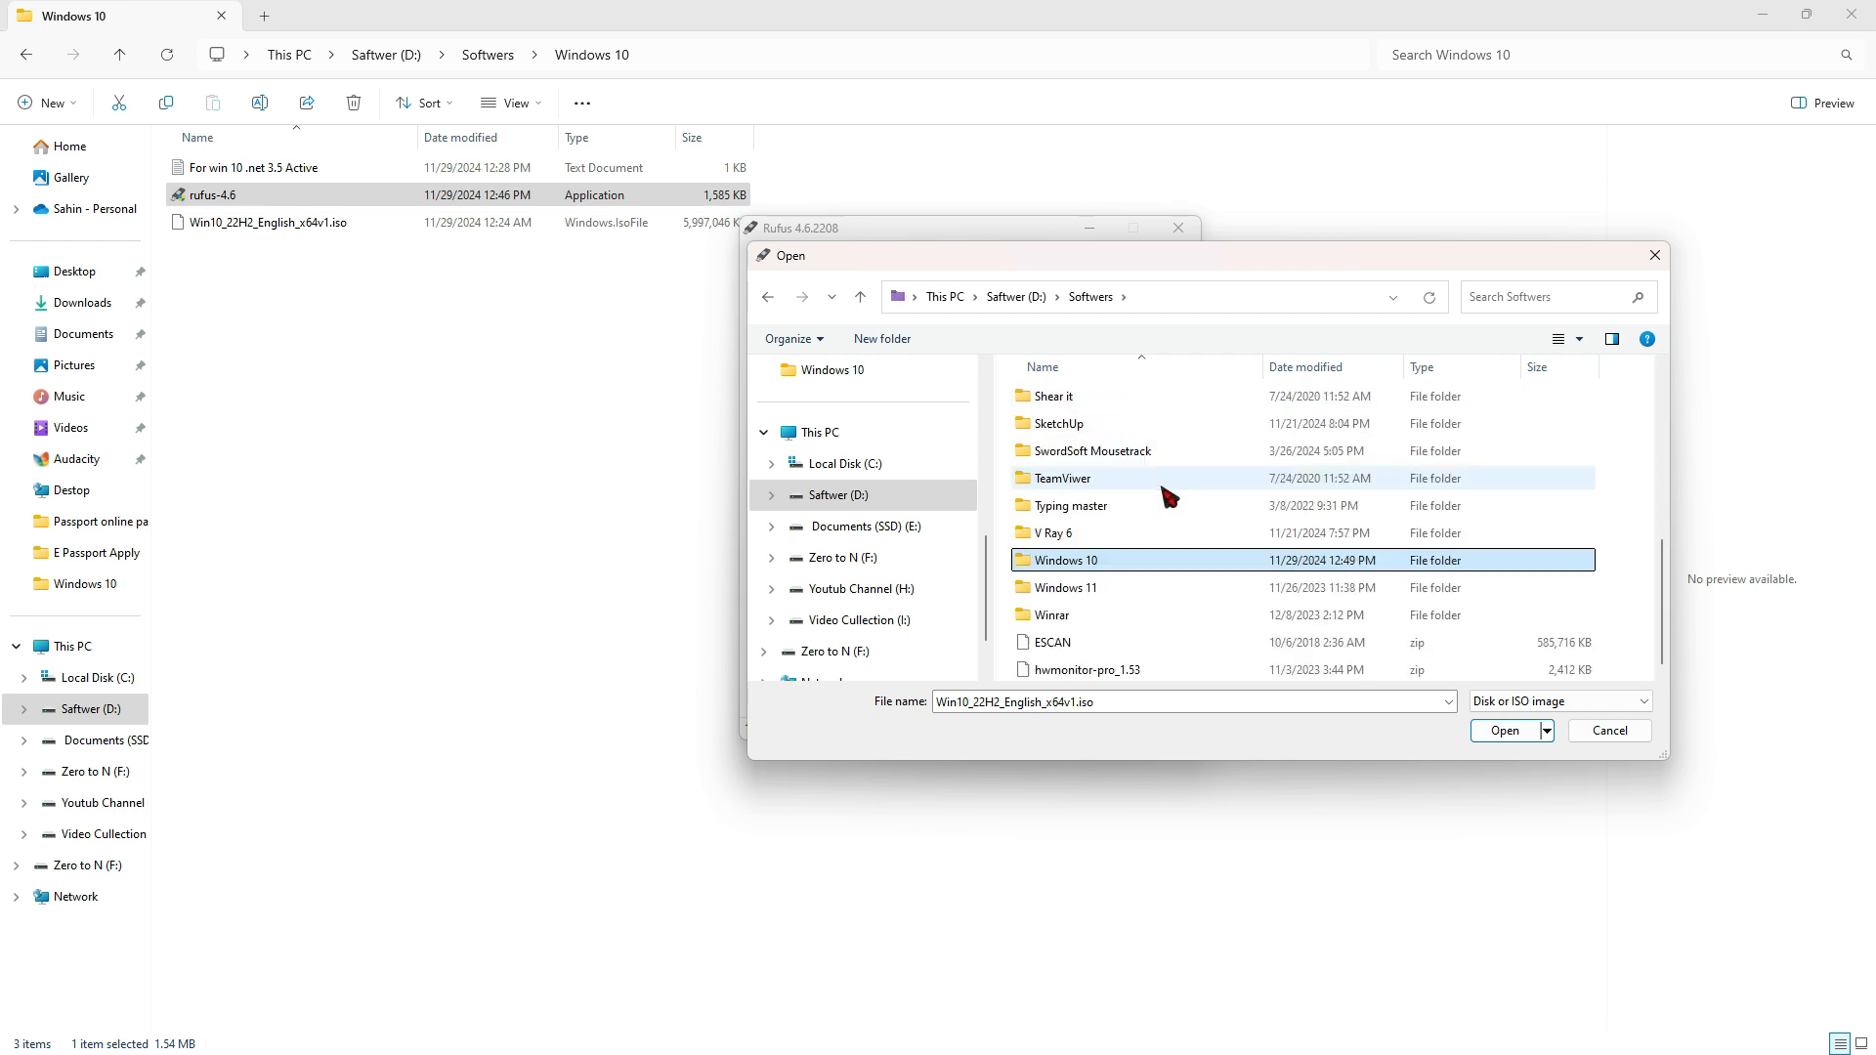
pyautogui.doubleClick(1110, 561)
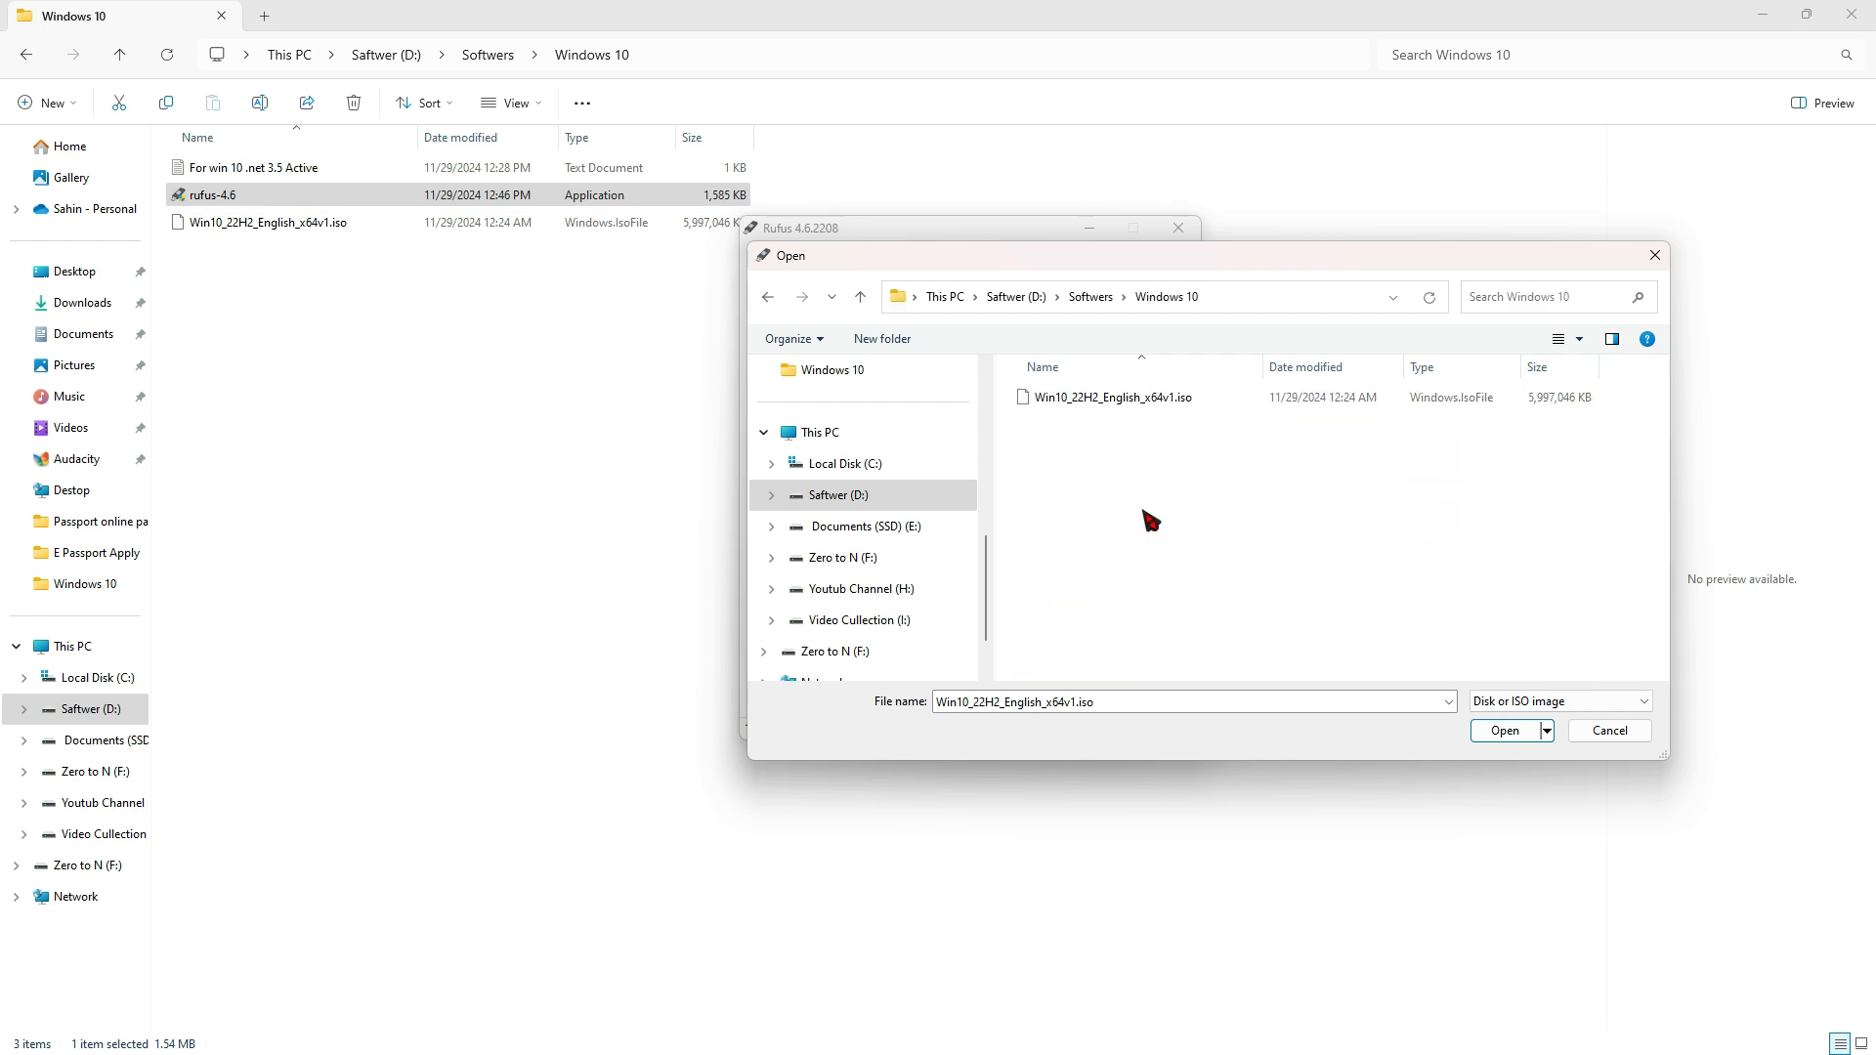
pyautogui.click(1032, 402)
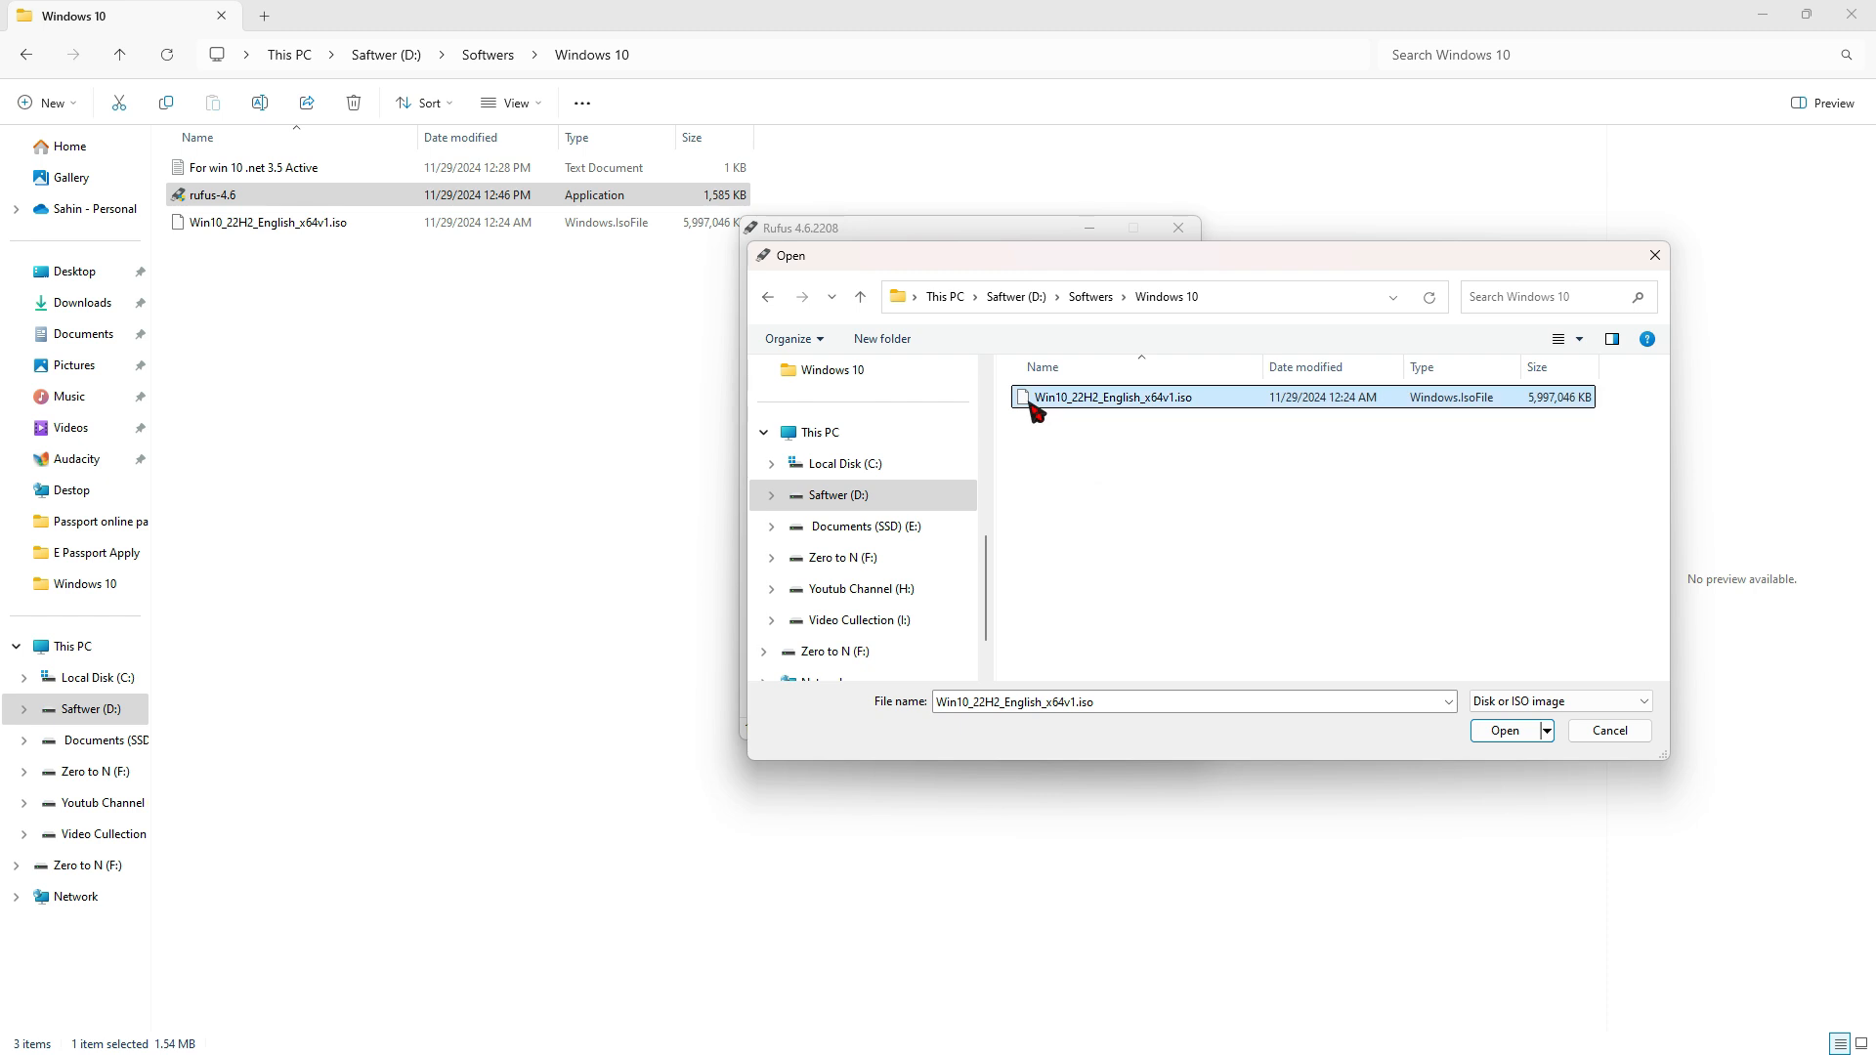
pyautogui.click(1510, 734)
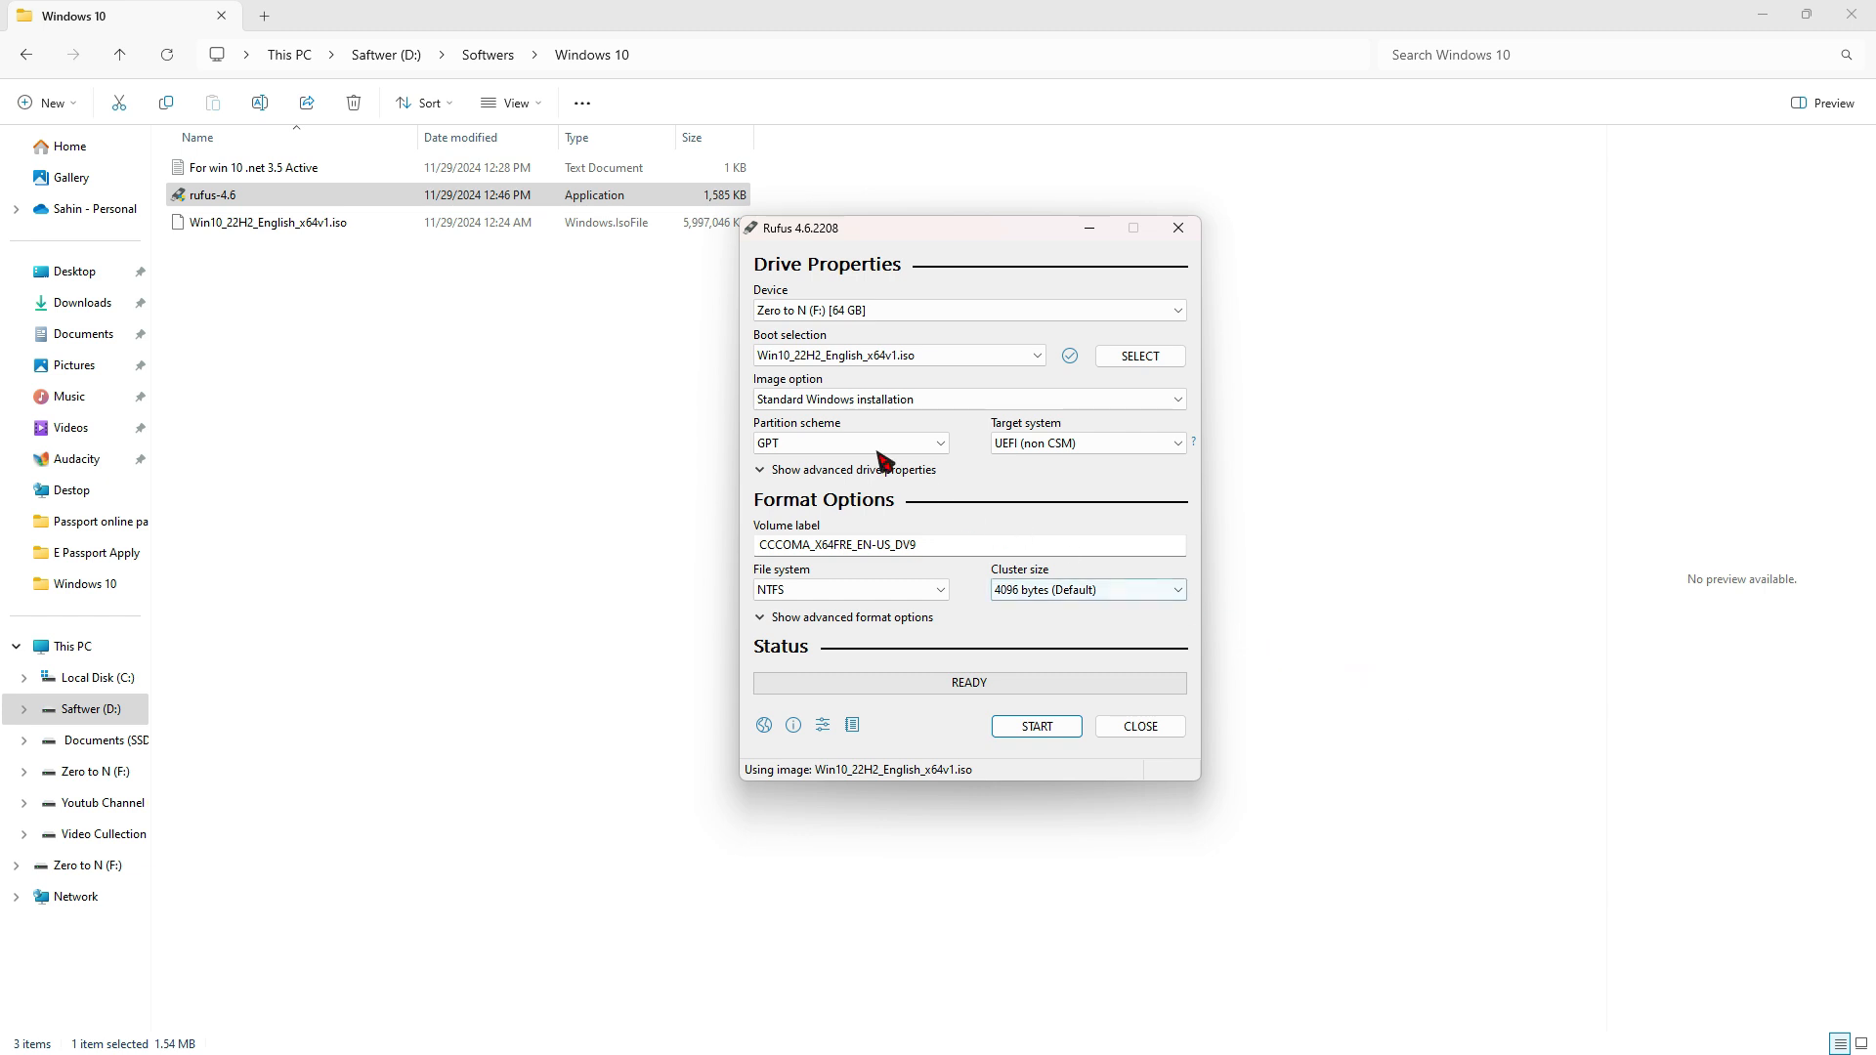
# - Minimize the folder window and open Disk Management in a maximized Computer Management window
pyautogui.click(792, 448)
pyautogui.click(815, 446)
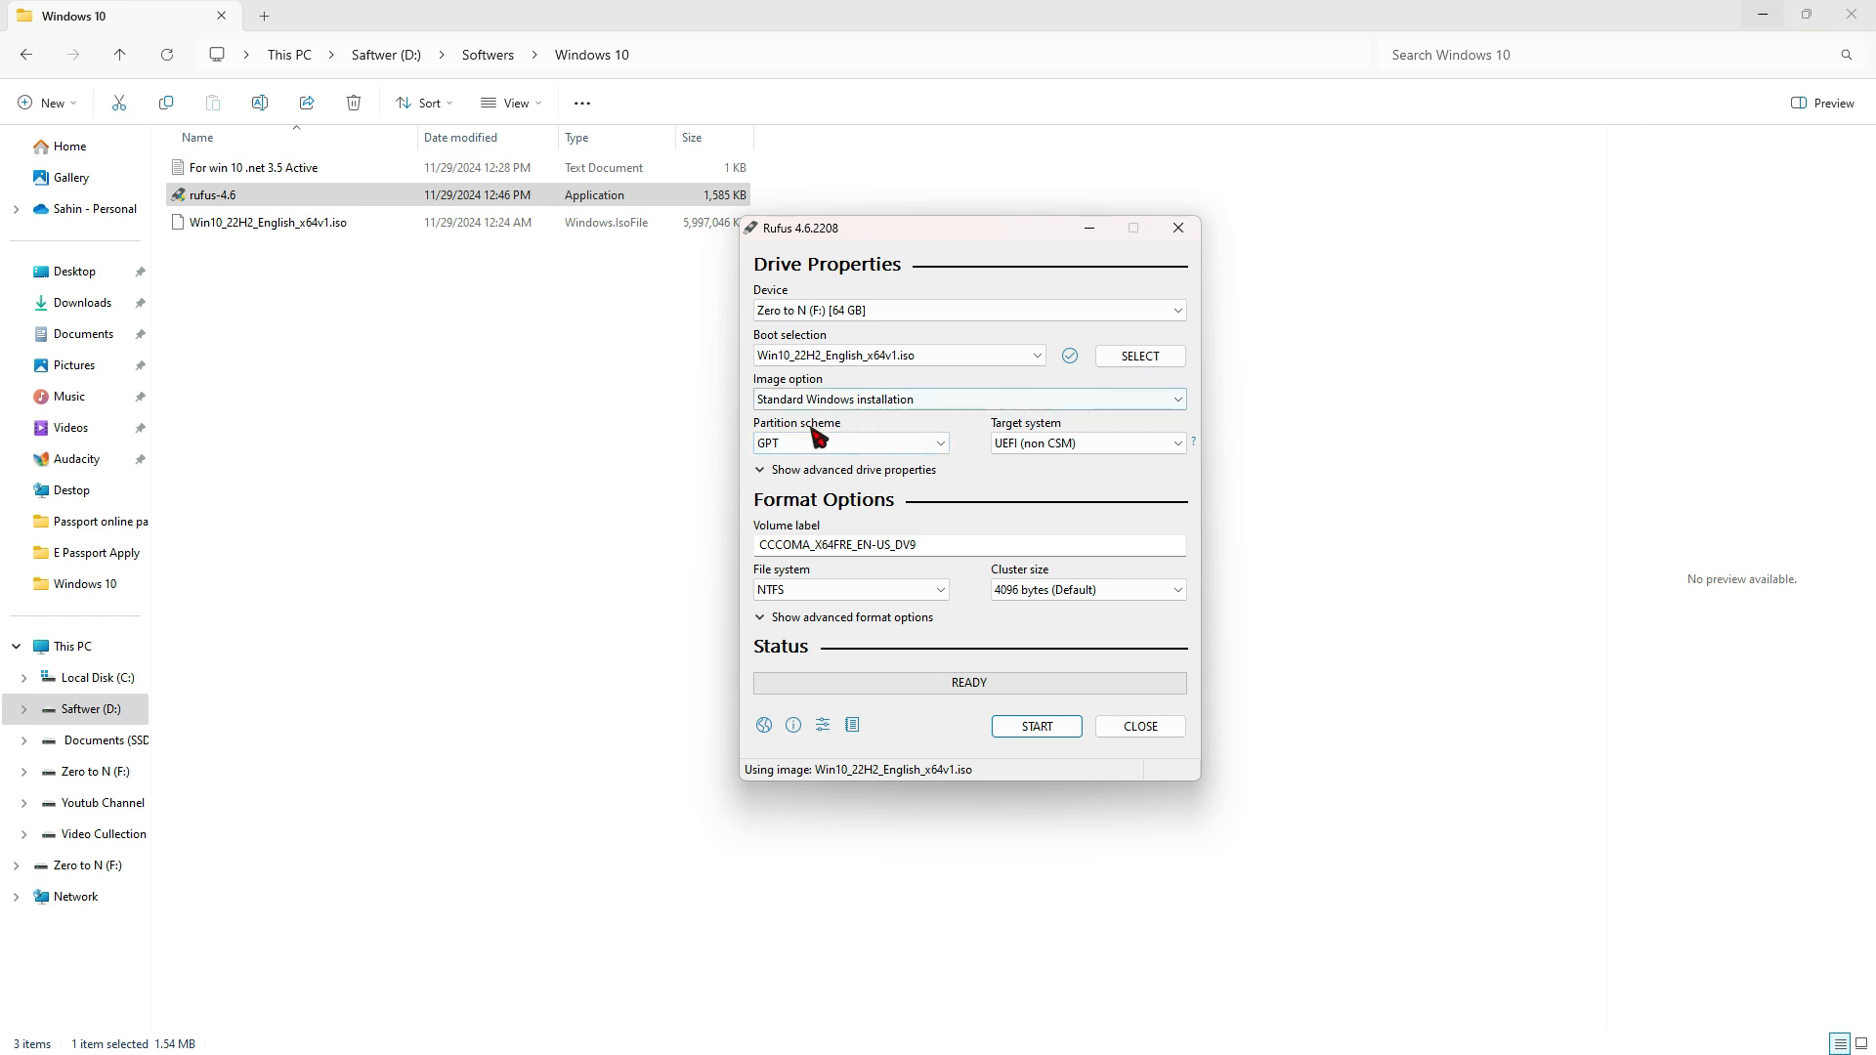
pyautogui.click(1762, 15)
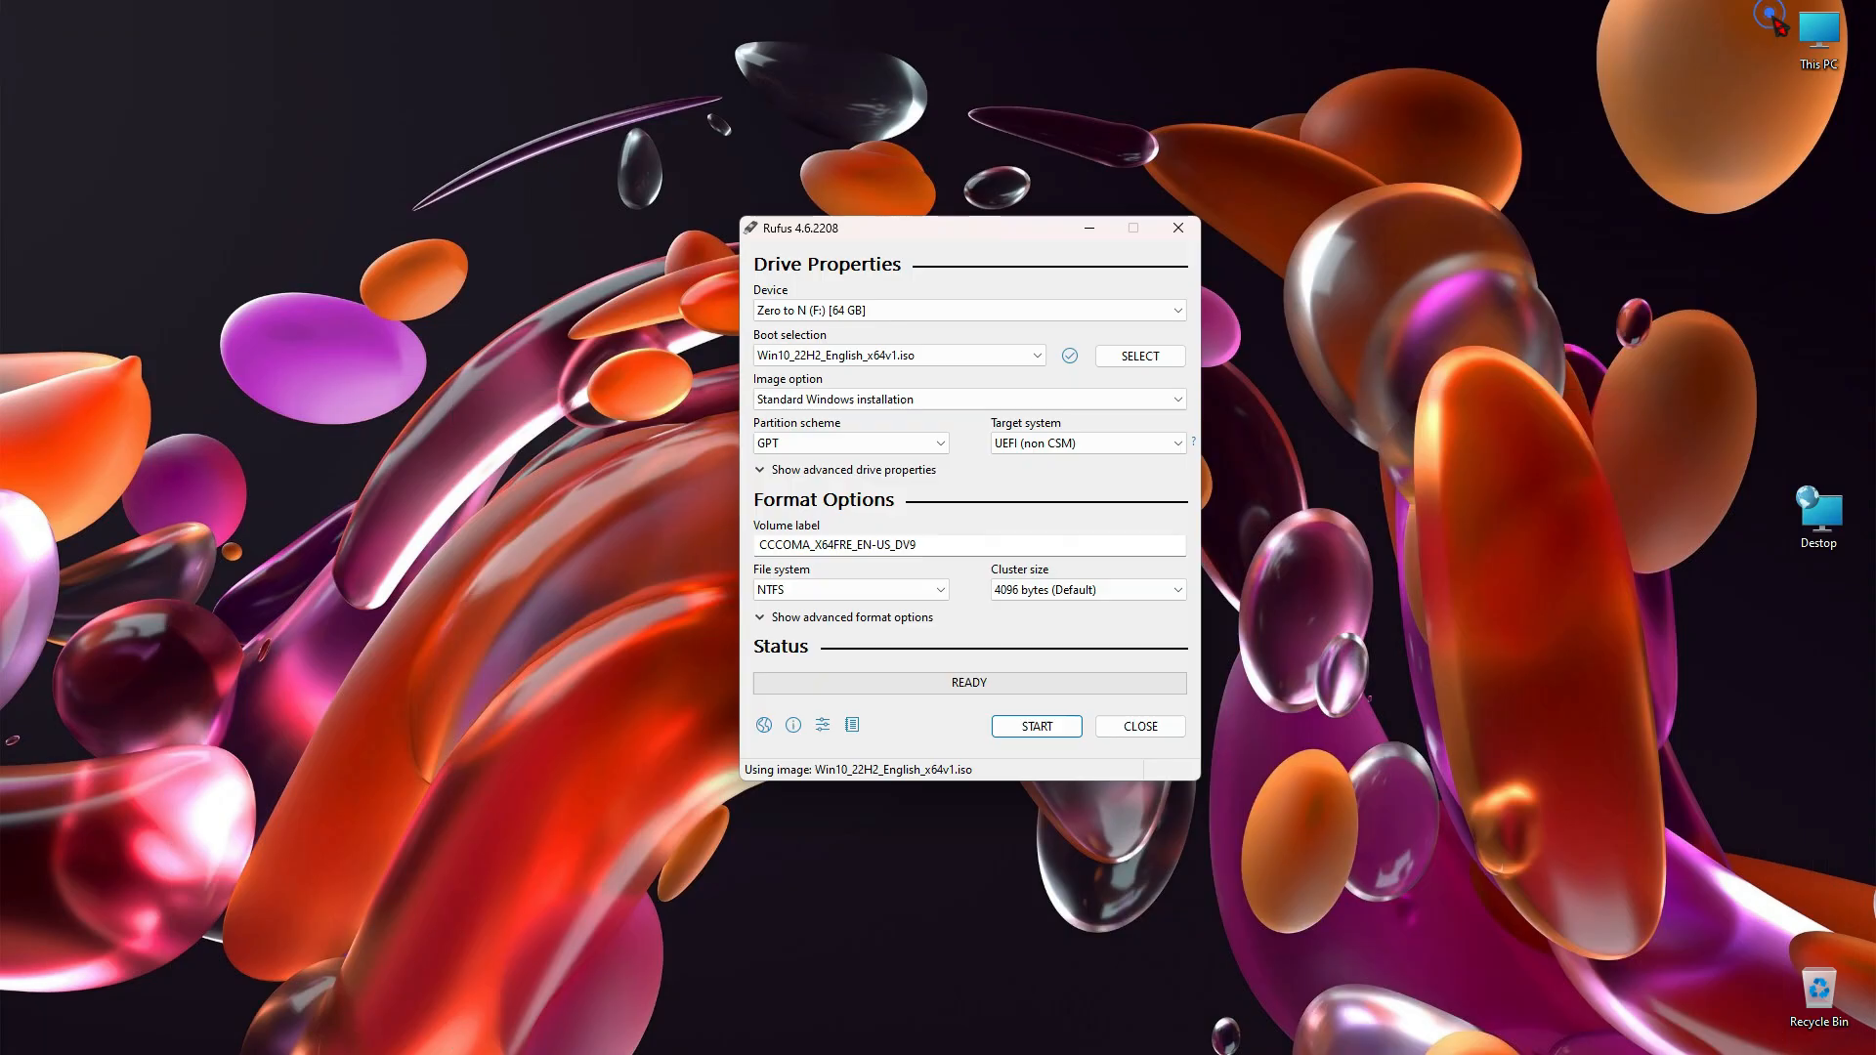
pyautogui.doubleClick(1820, 42)
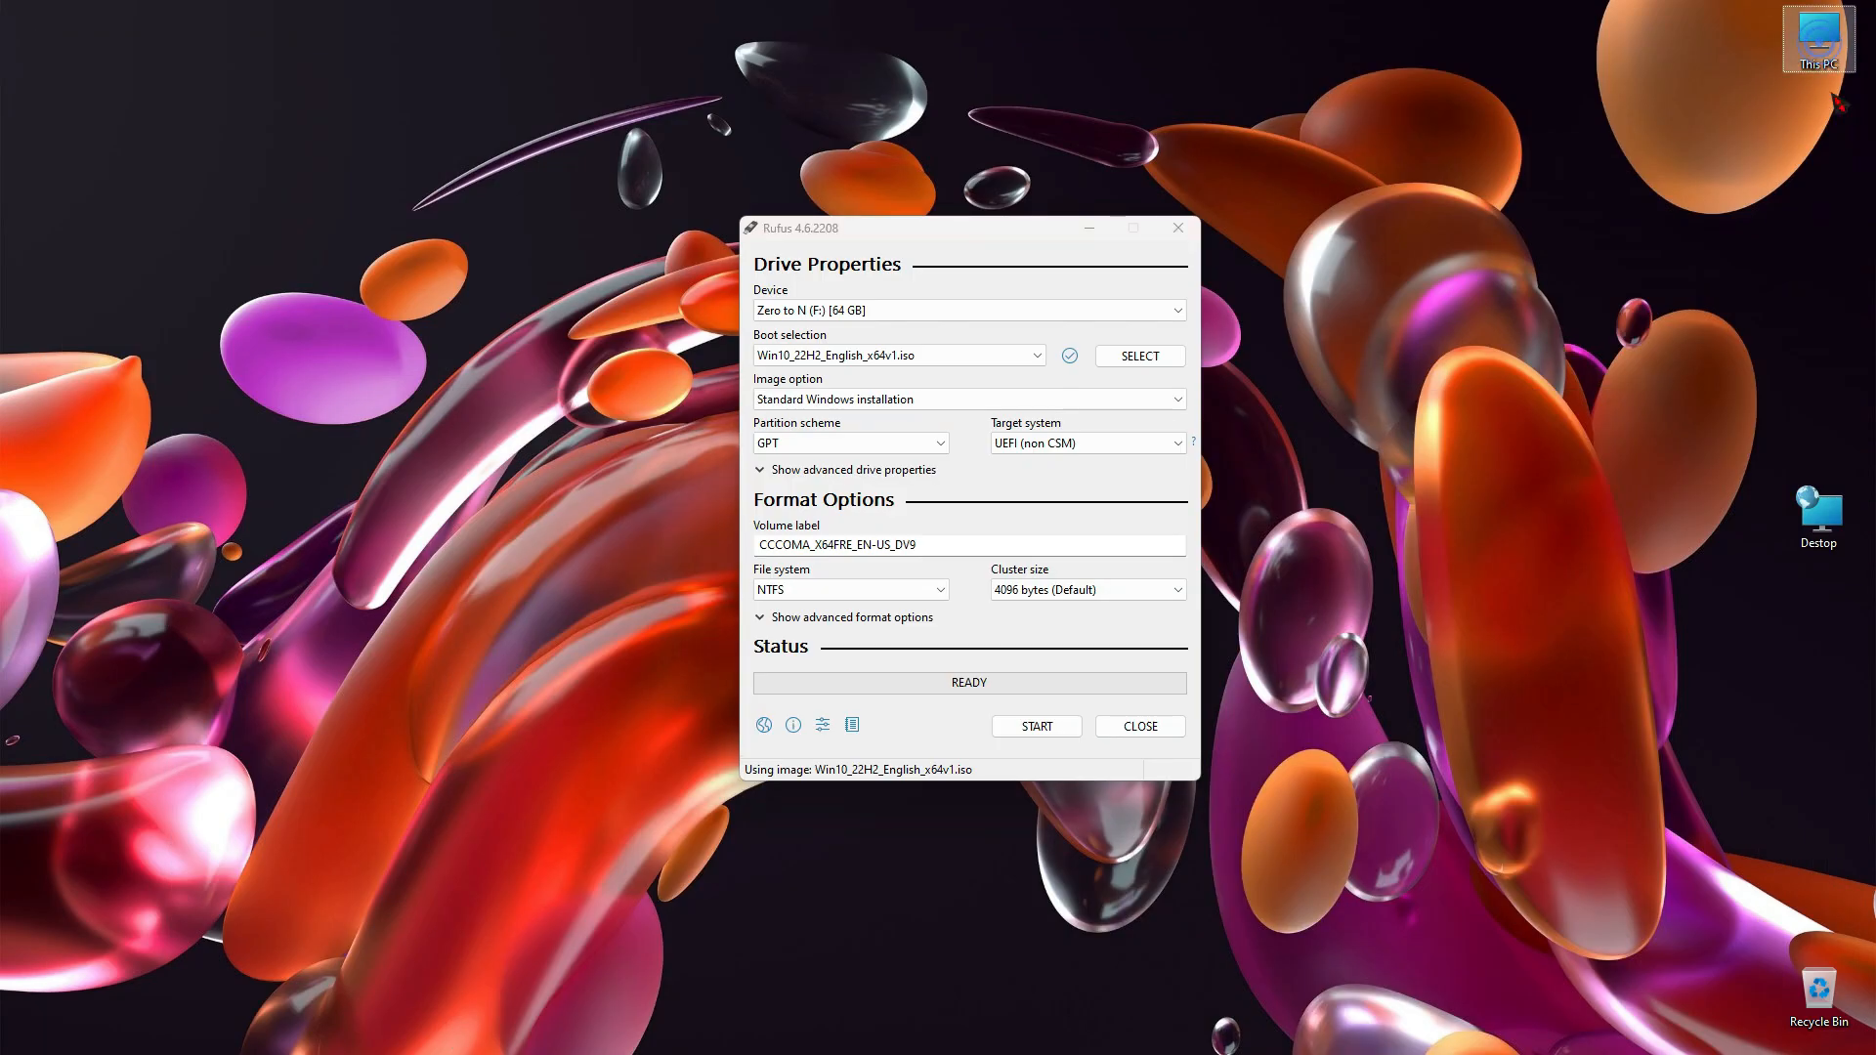
pyautogui.rightClick(1819, 44)
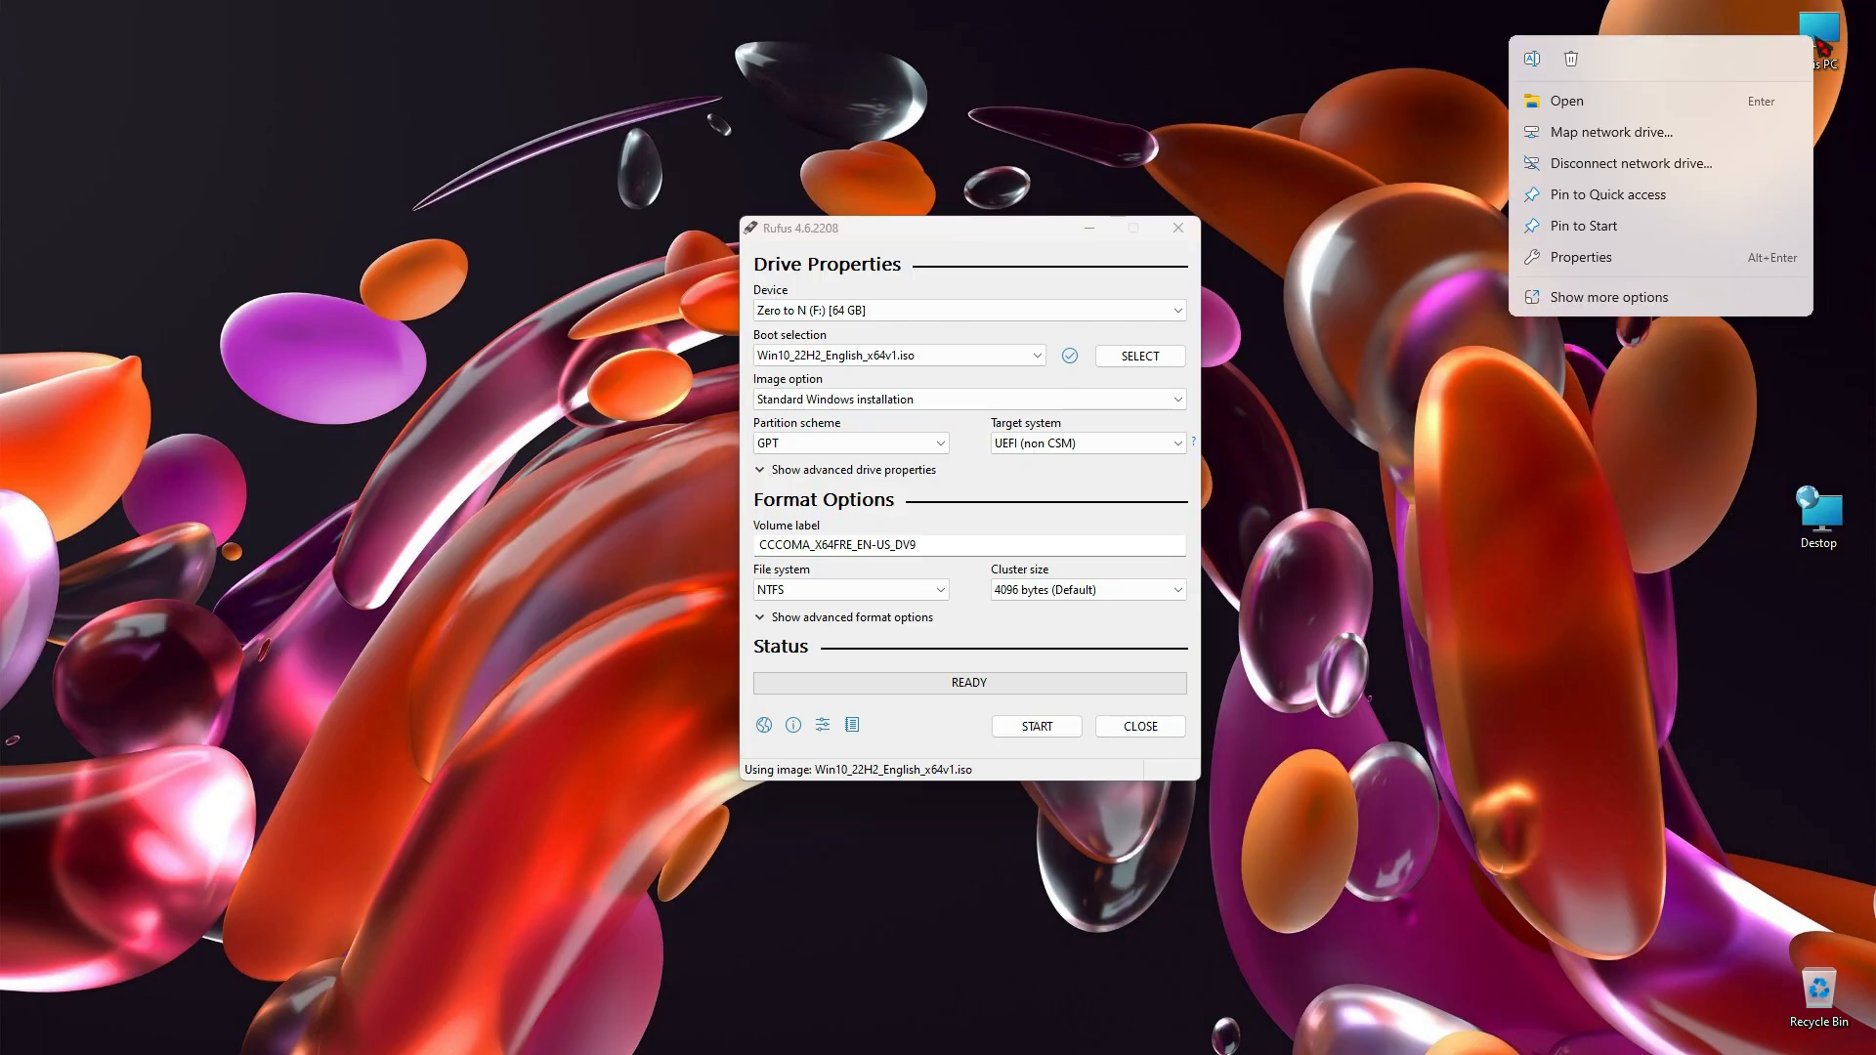
pyautogui.click(1661, 298)
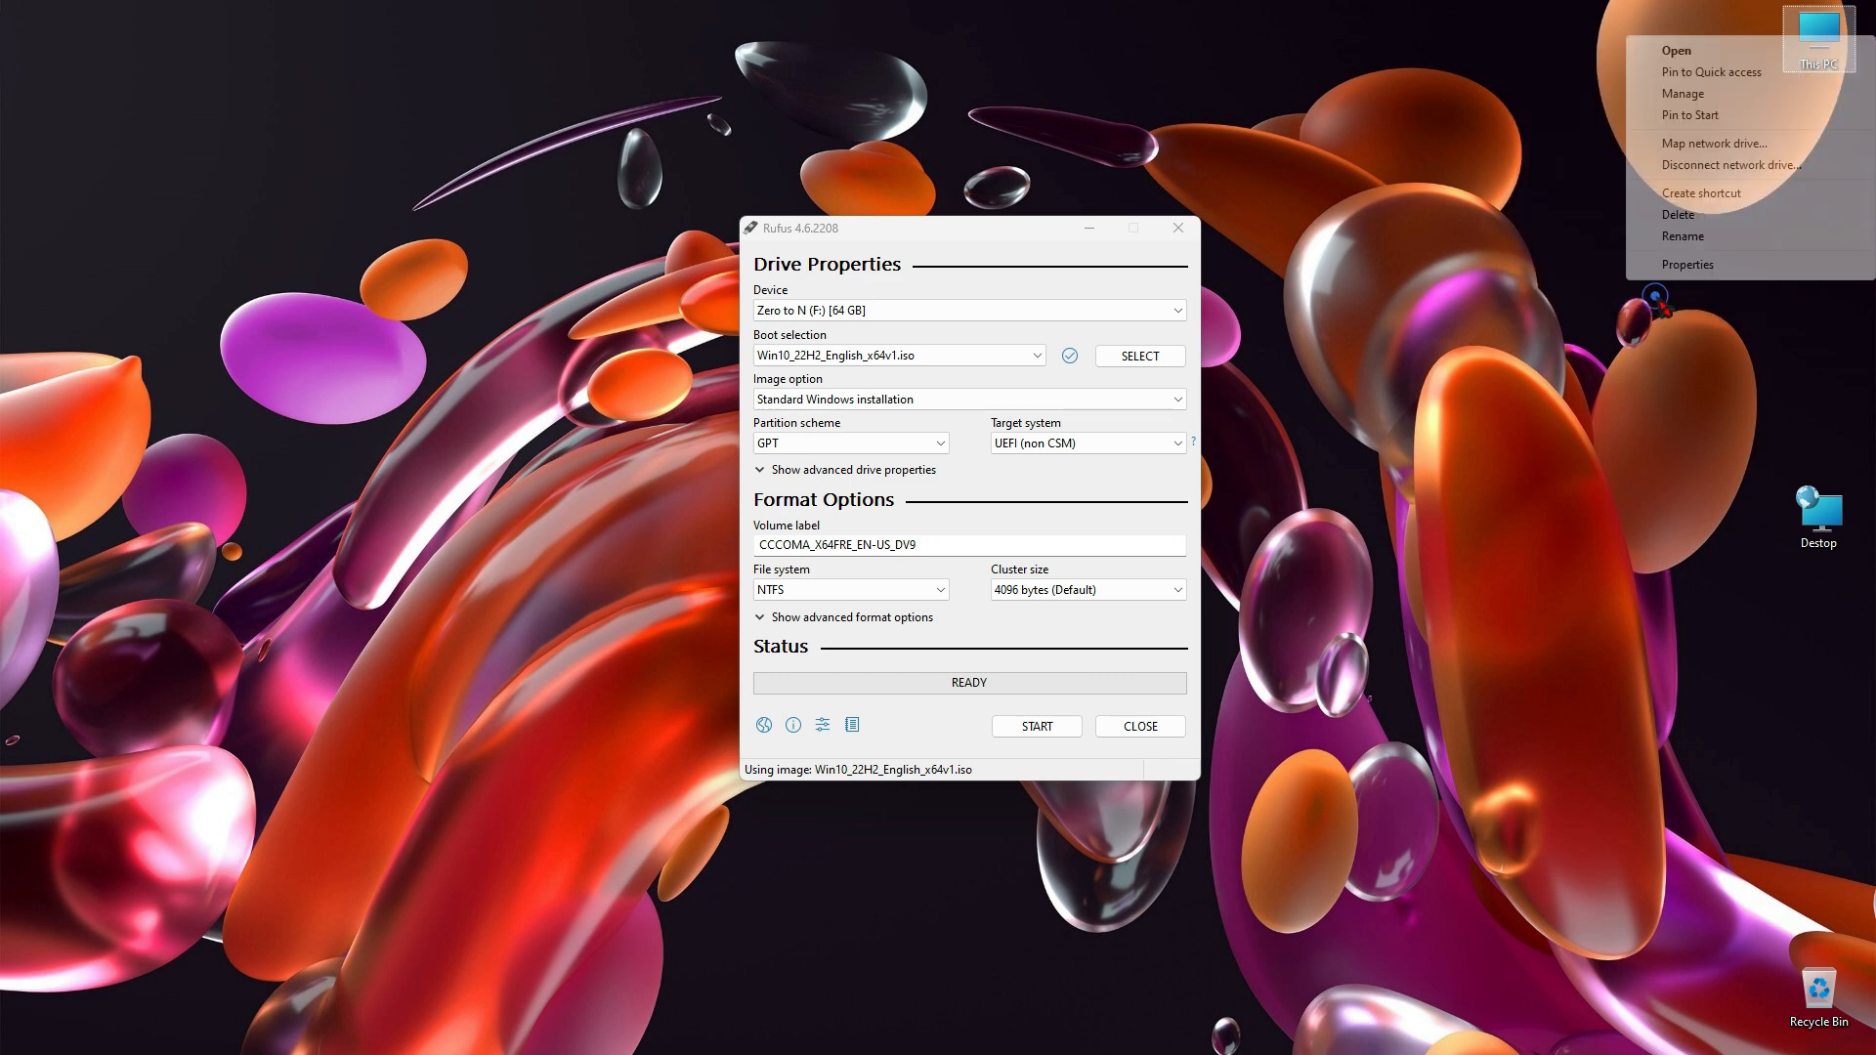
pyautogui.click(1696, 98)
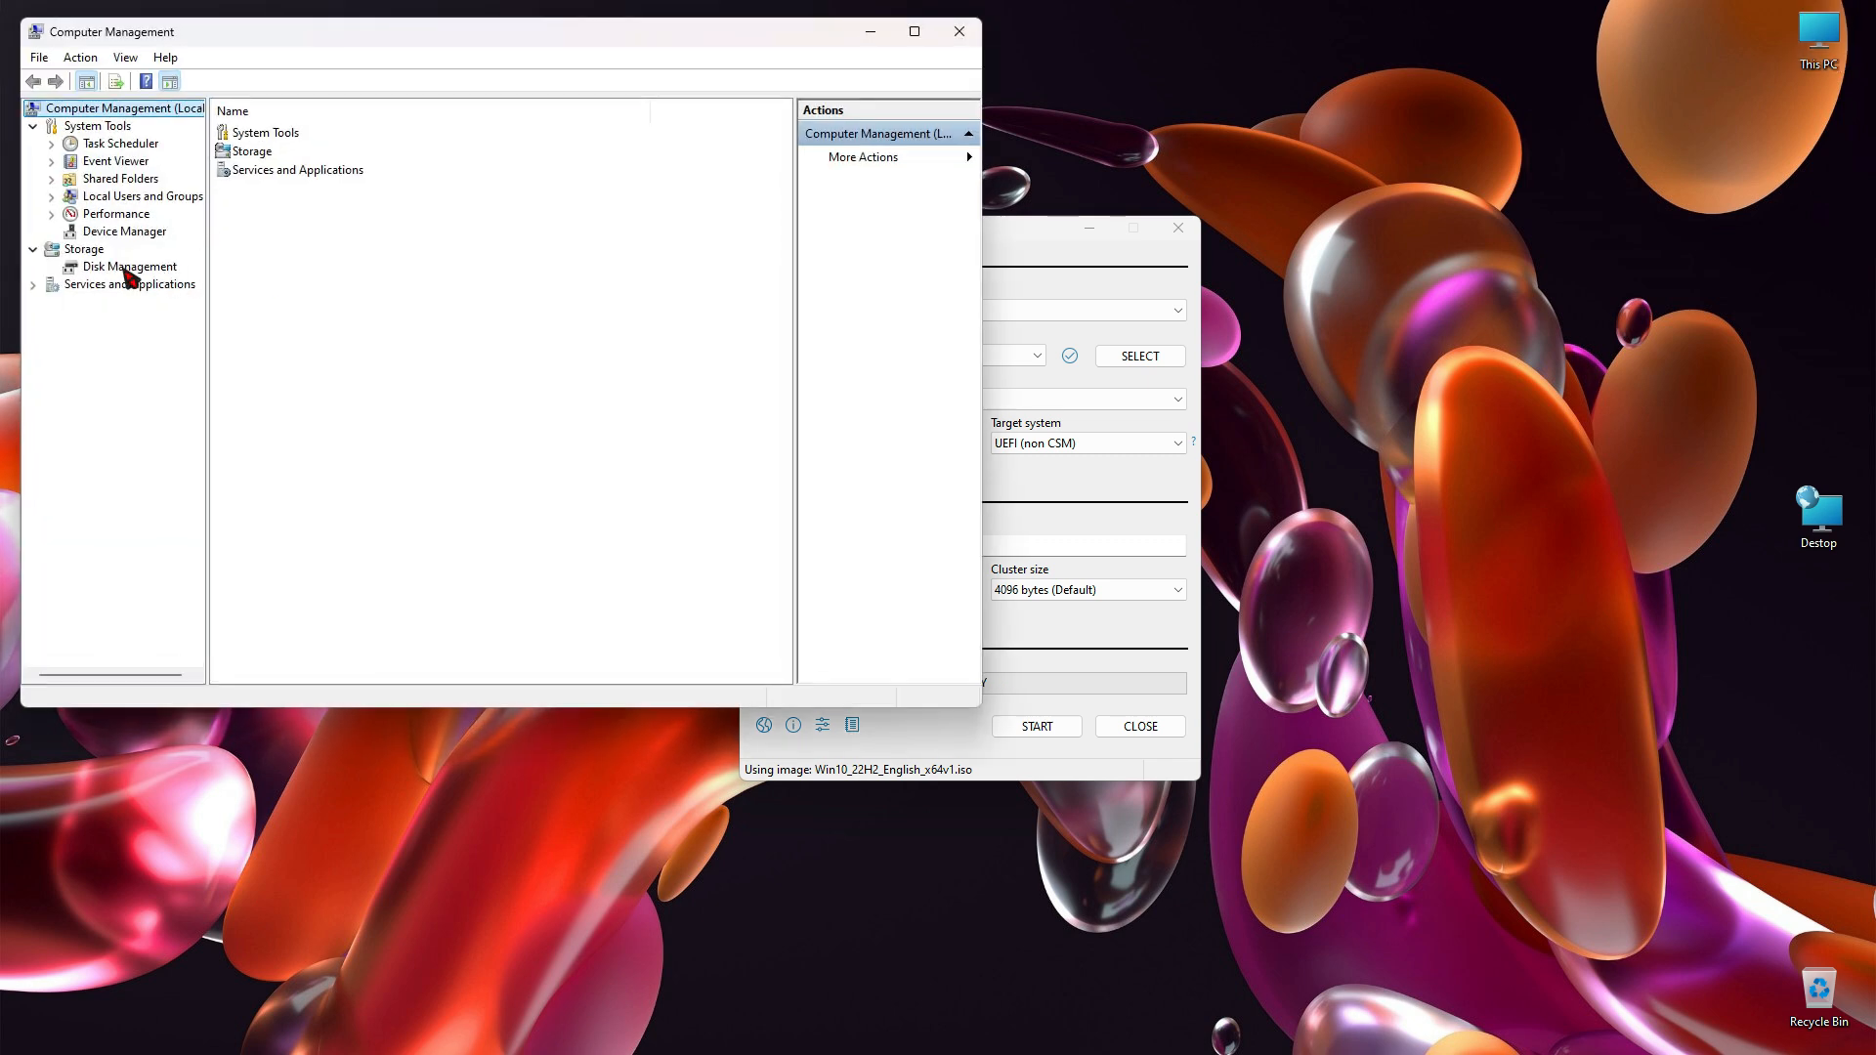
pyautogui.click(121, 274)
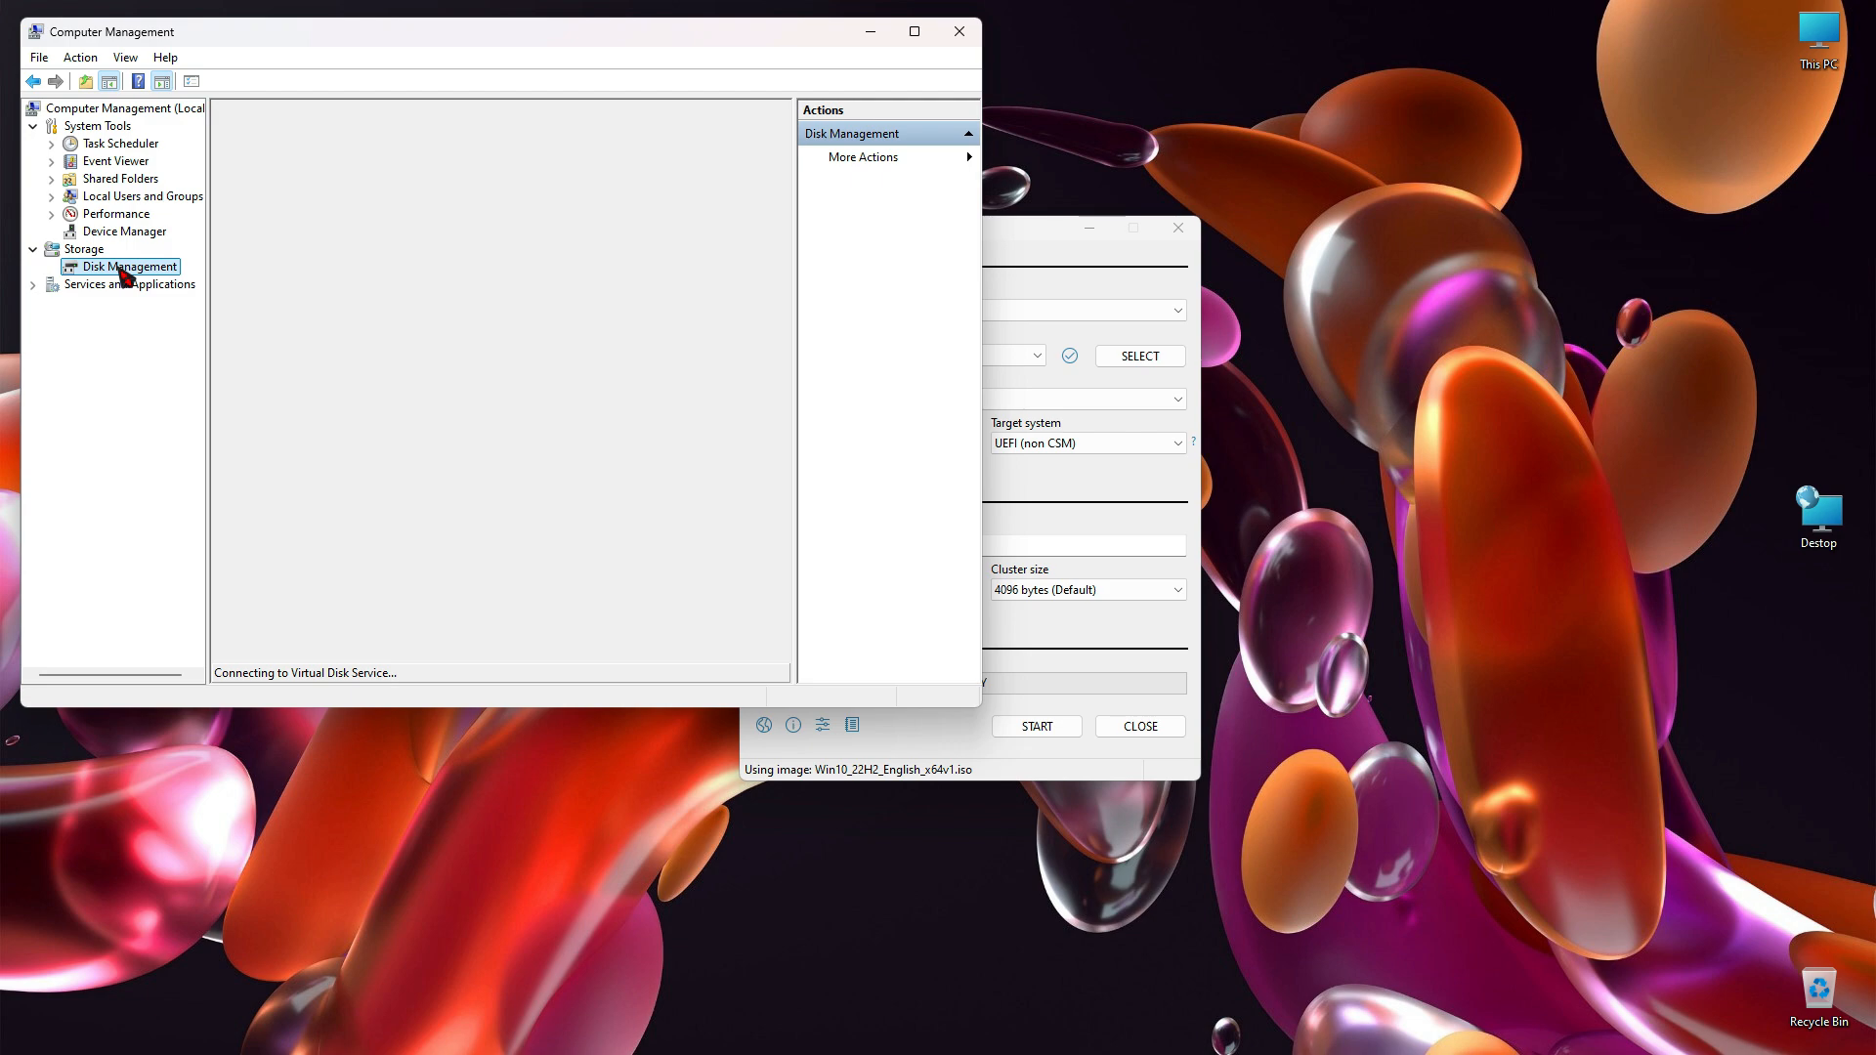
pyautogui.click(915, 31)
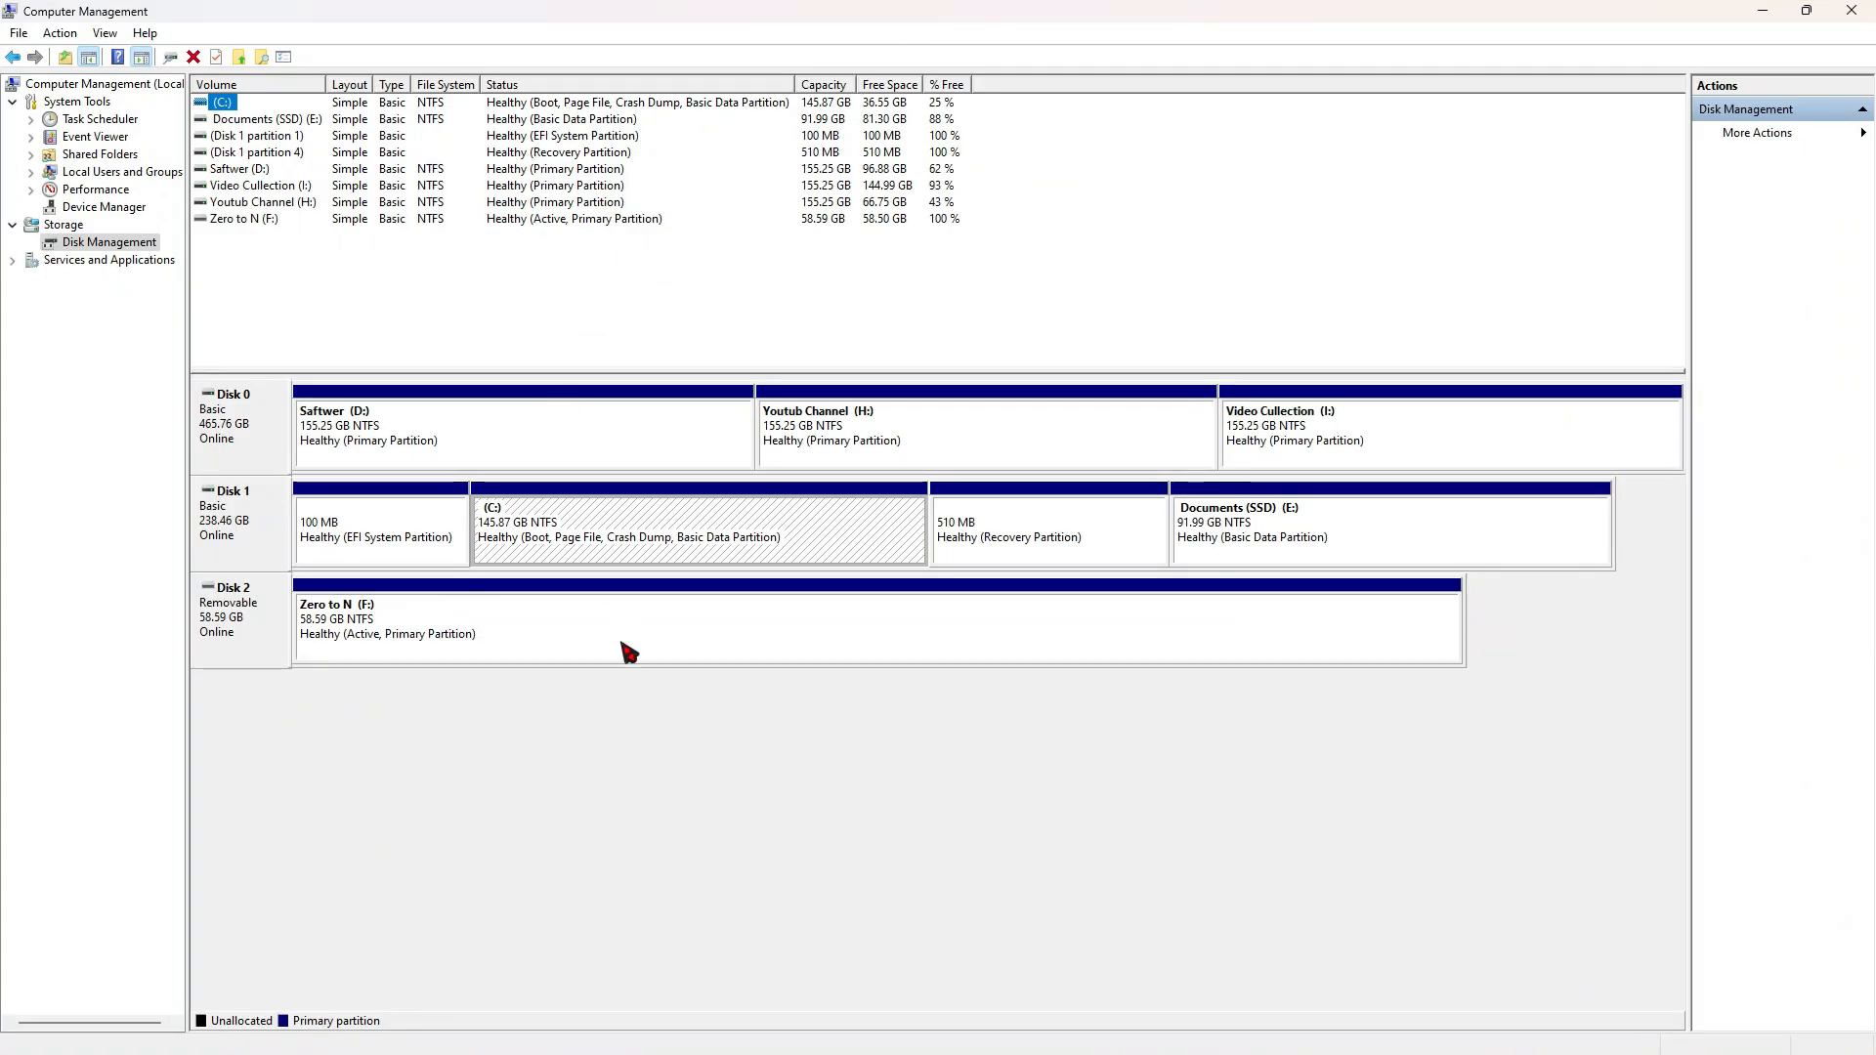
# - Check the partition style of Disk 1 in the volume information of its properties
pyautogui.click(617, 715)
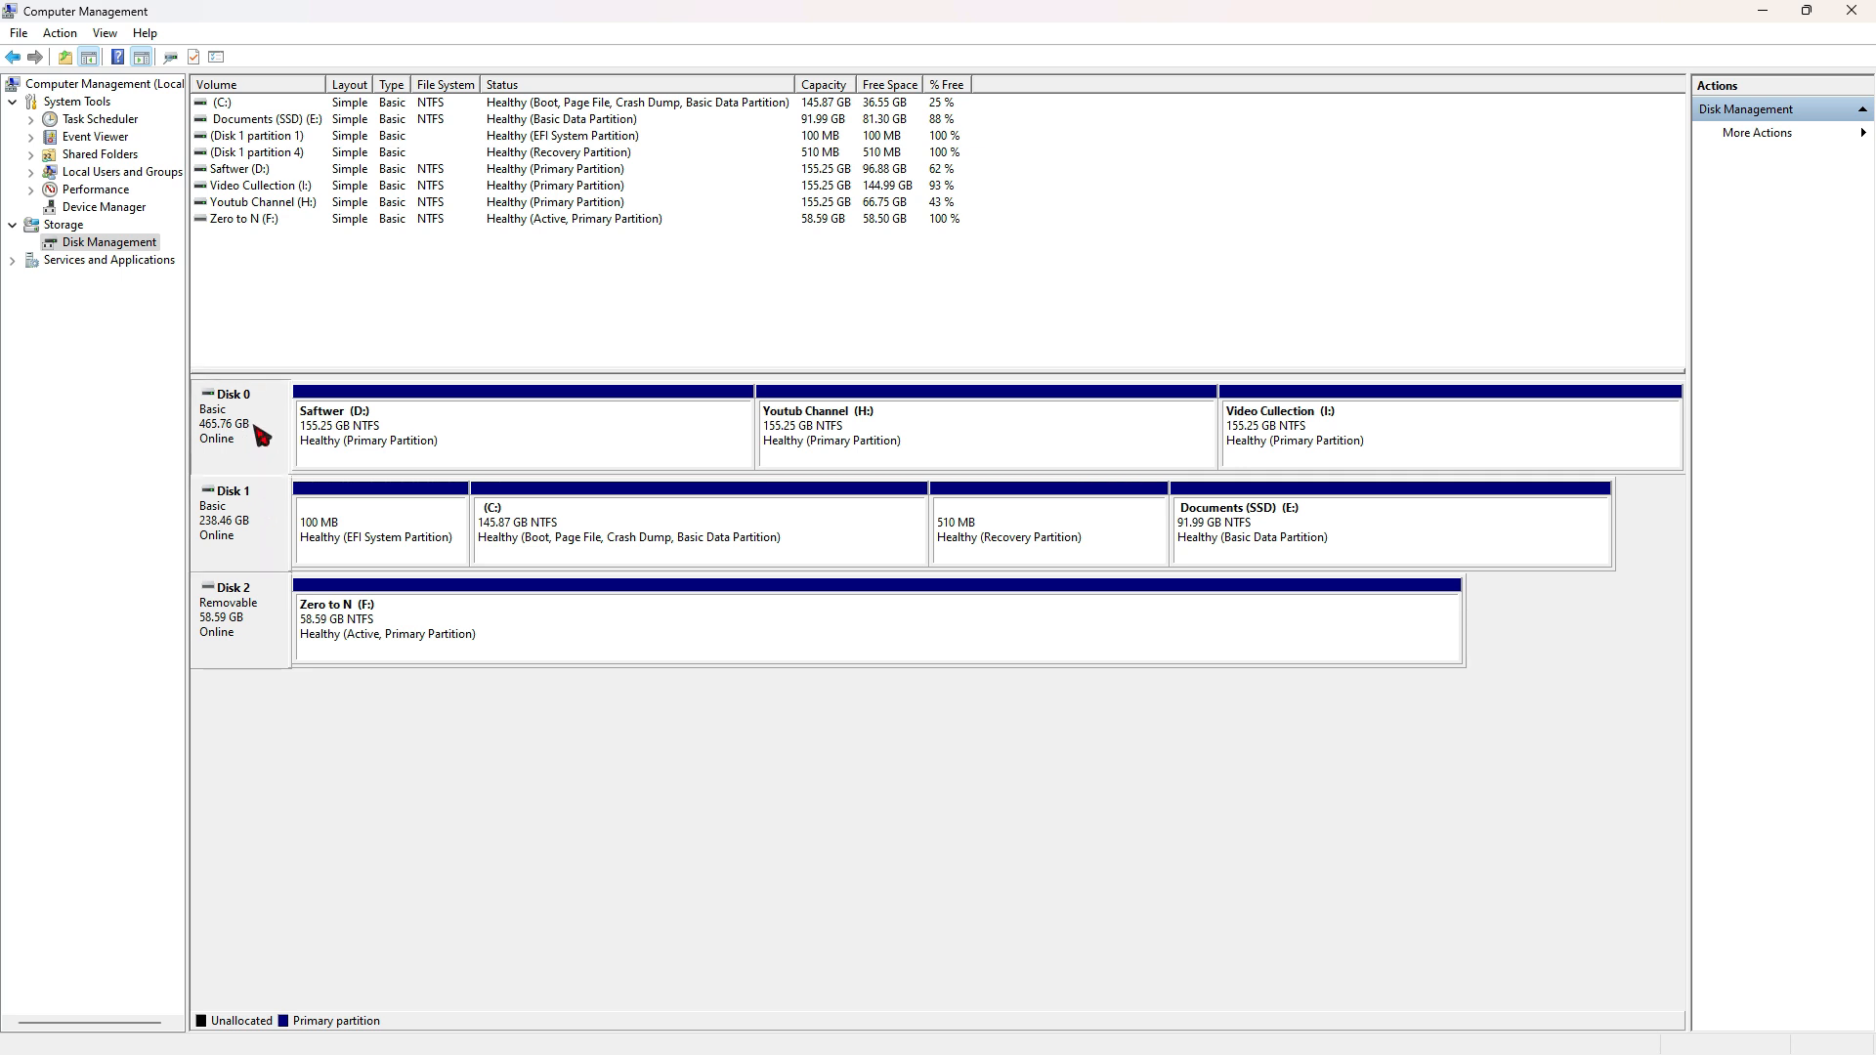
pyautogui.rightClick(257, 521)
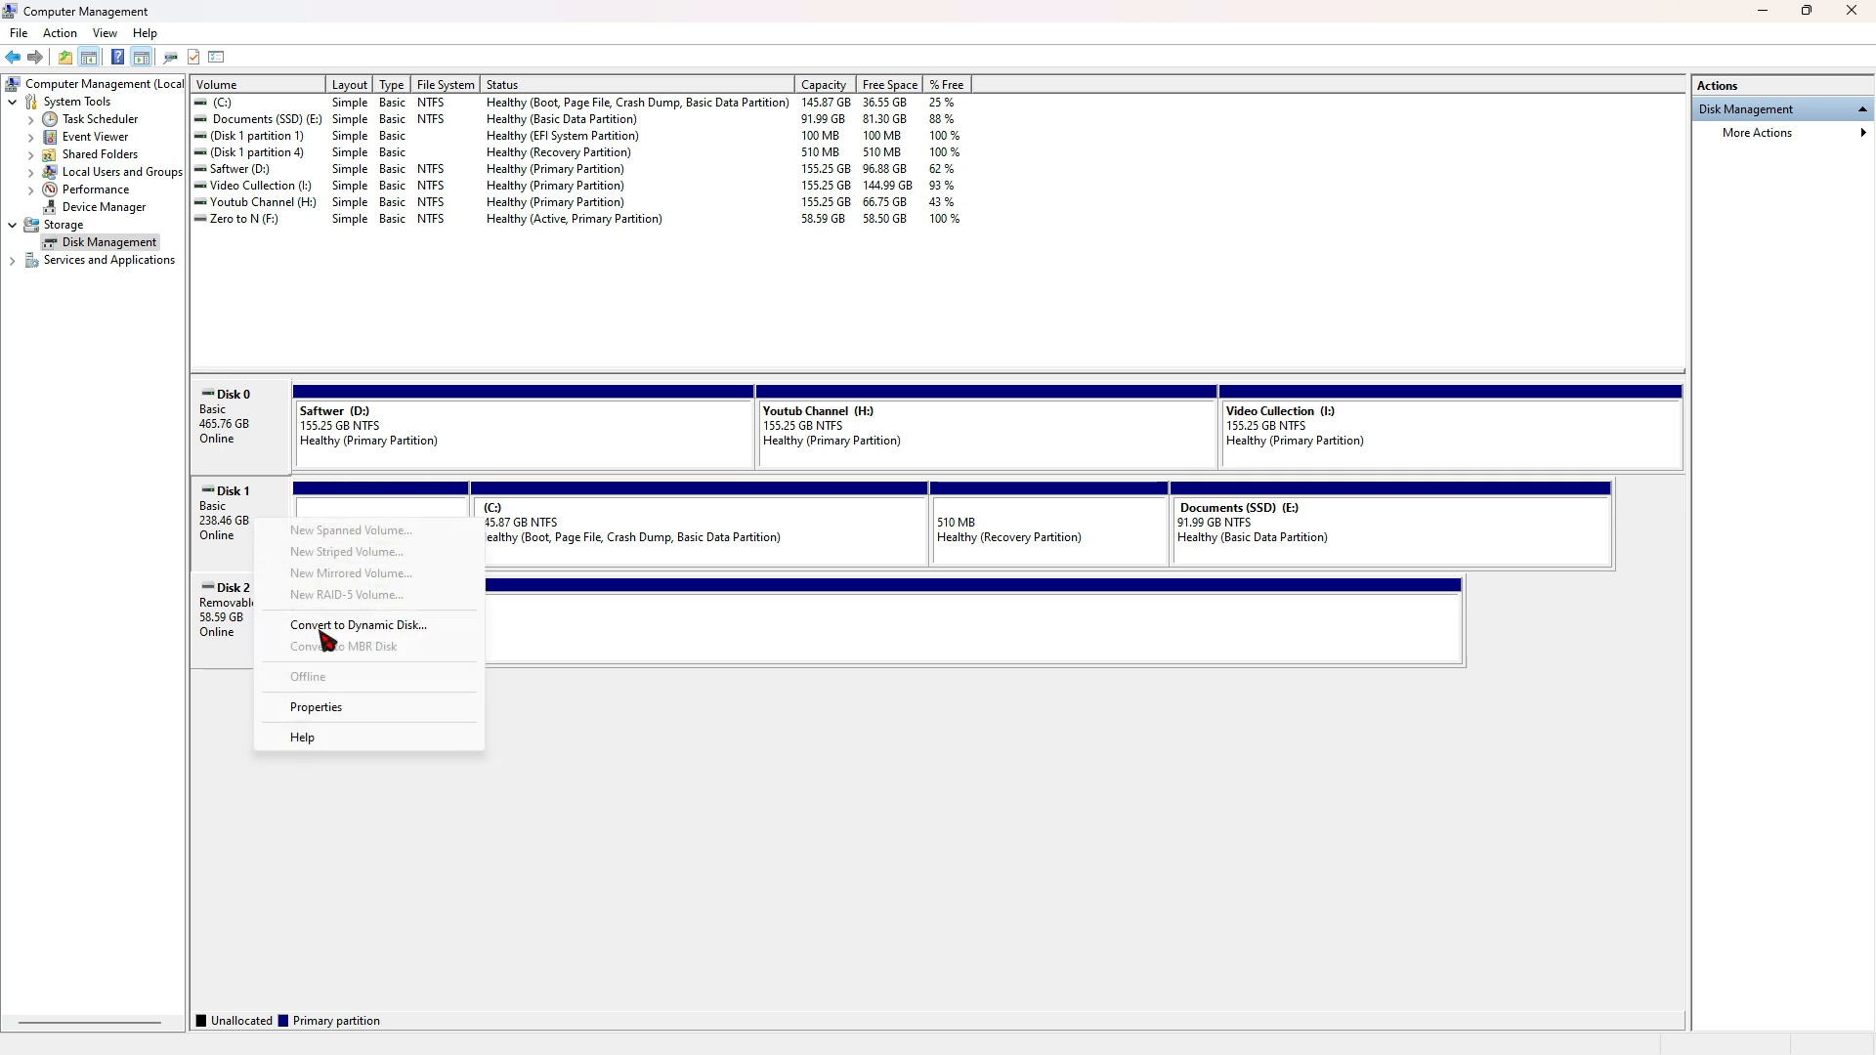
pyautogui.click(344, 708)
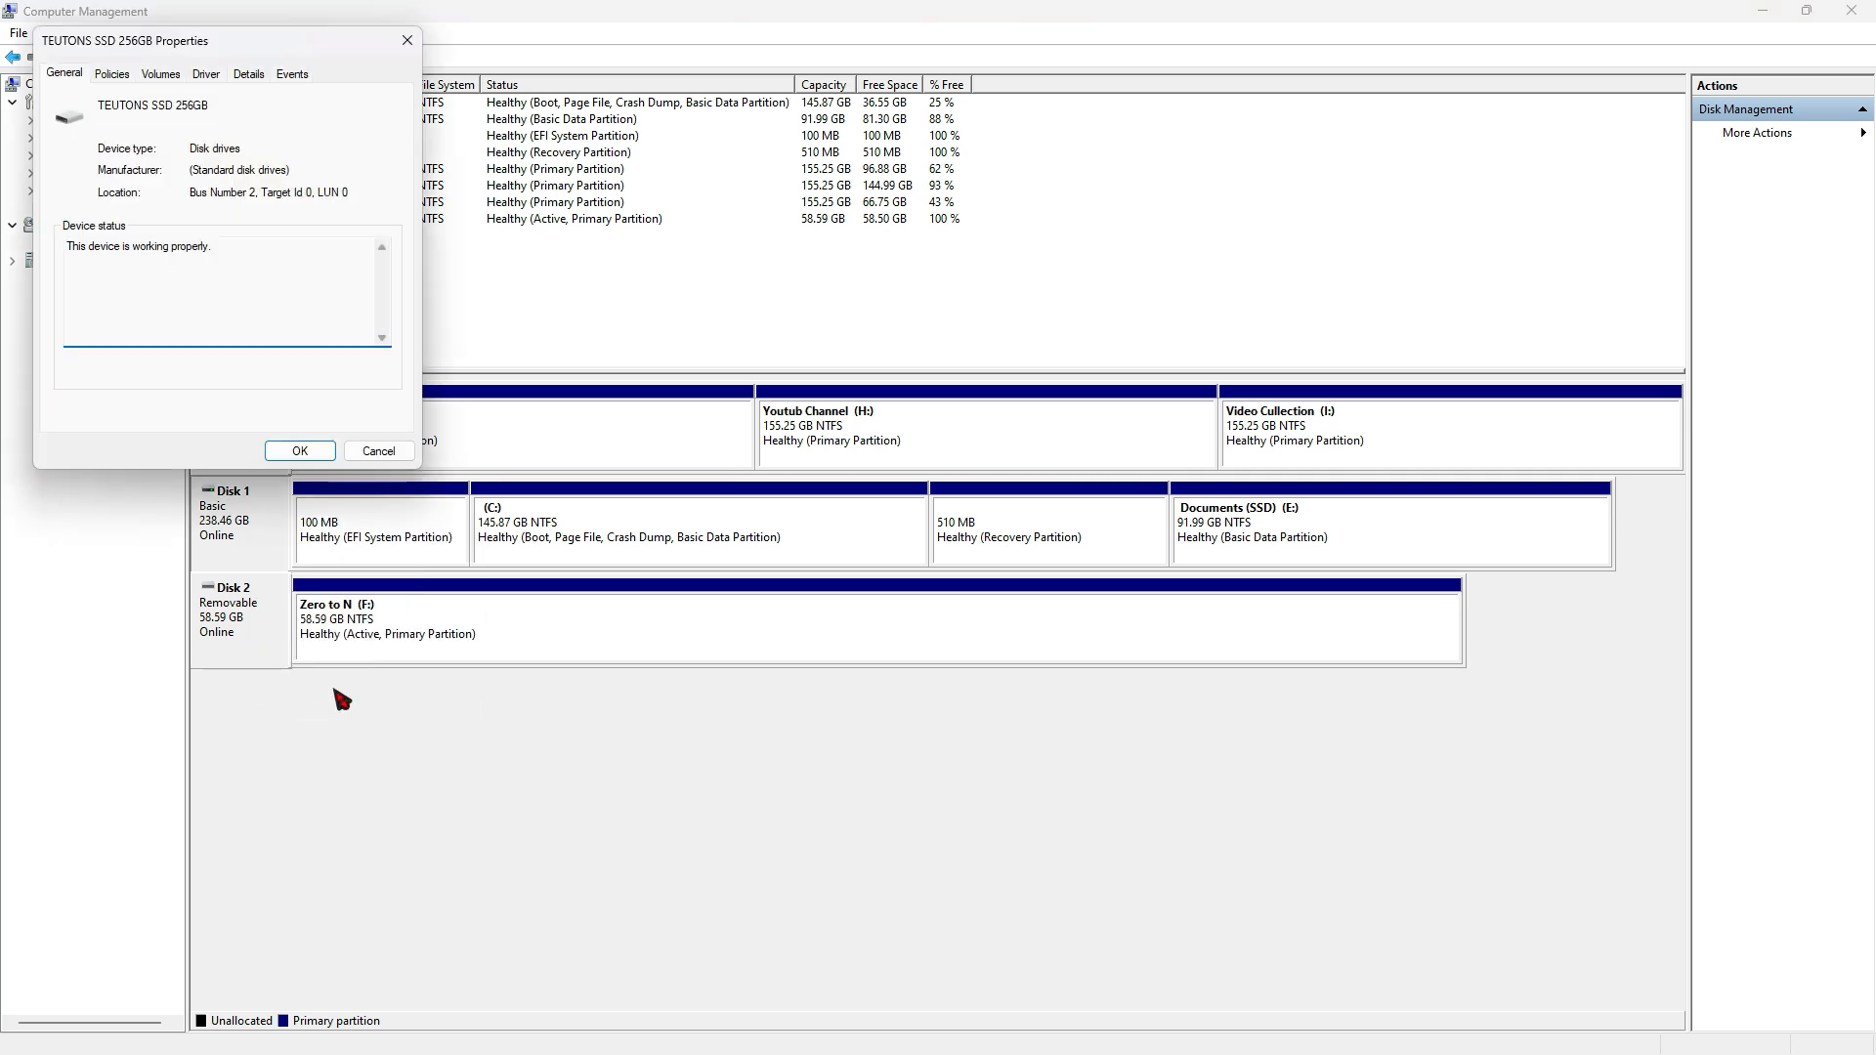
pyautogui.click(166, 74)
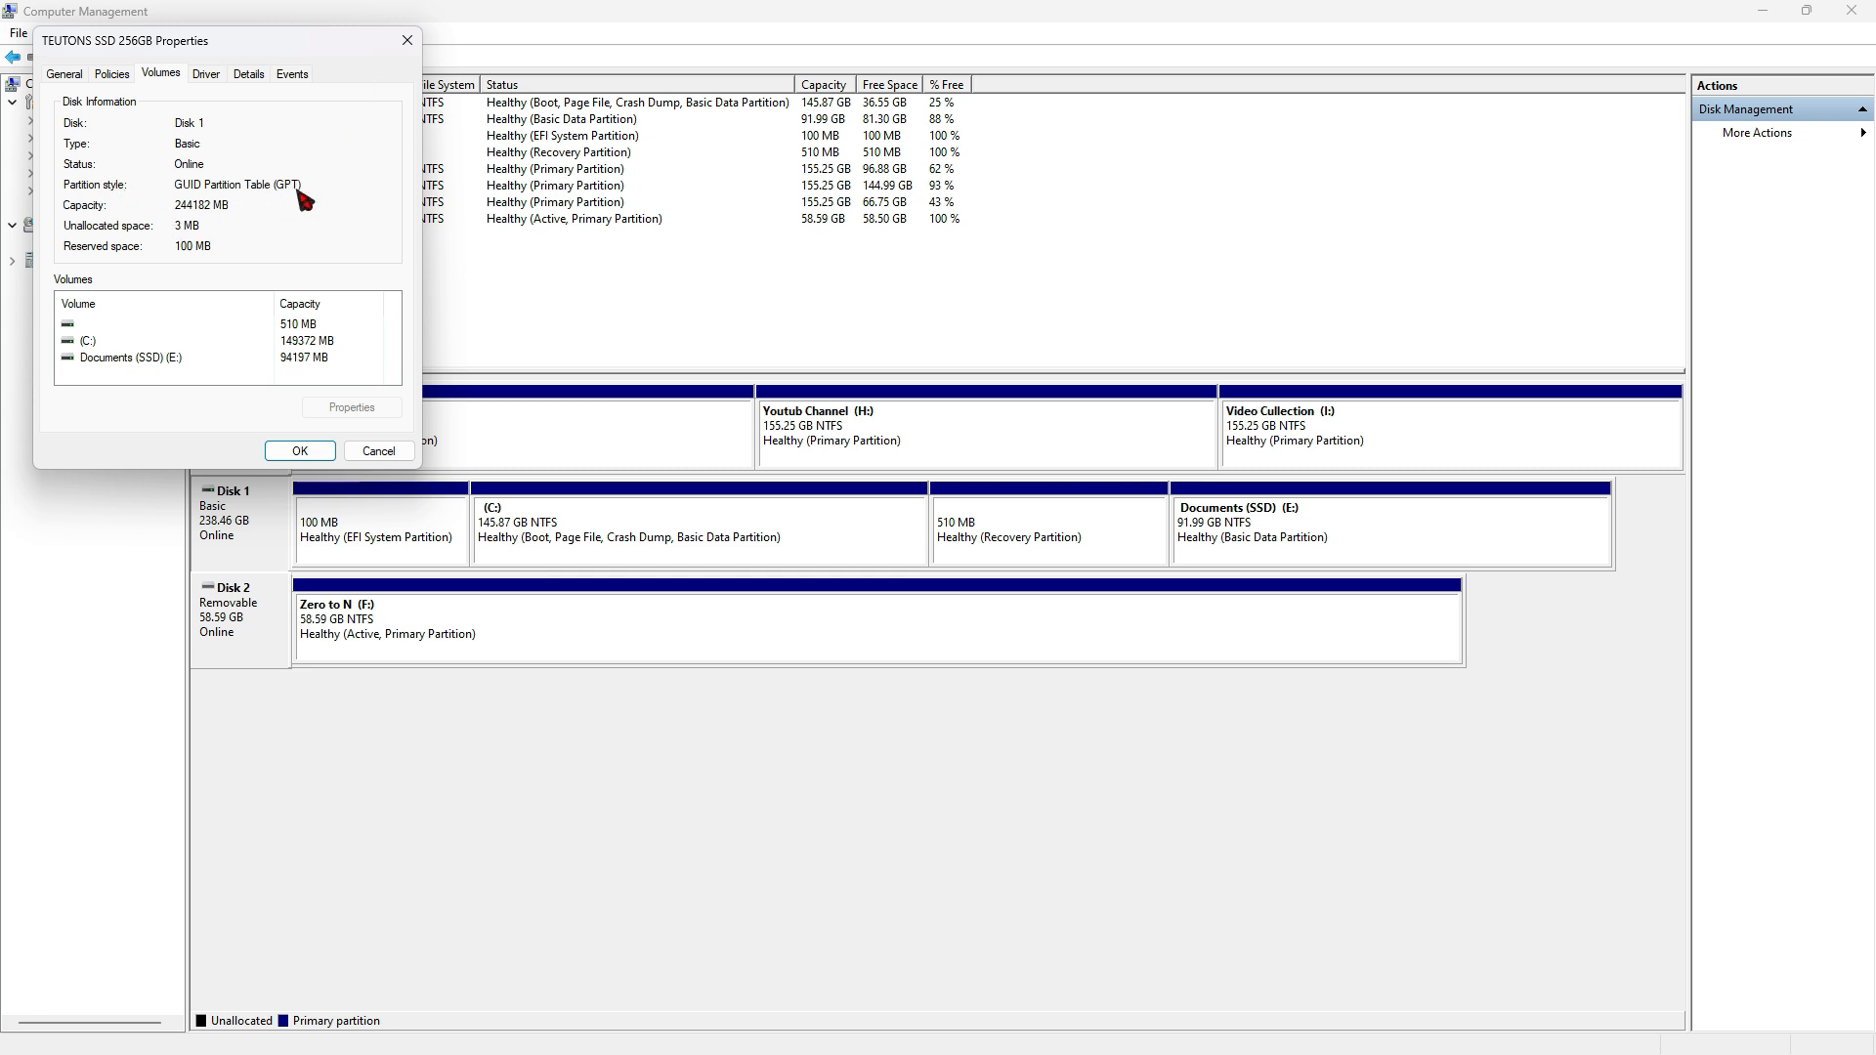
pyautogui.click(406, 40)
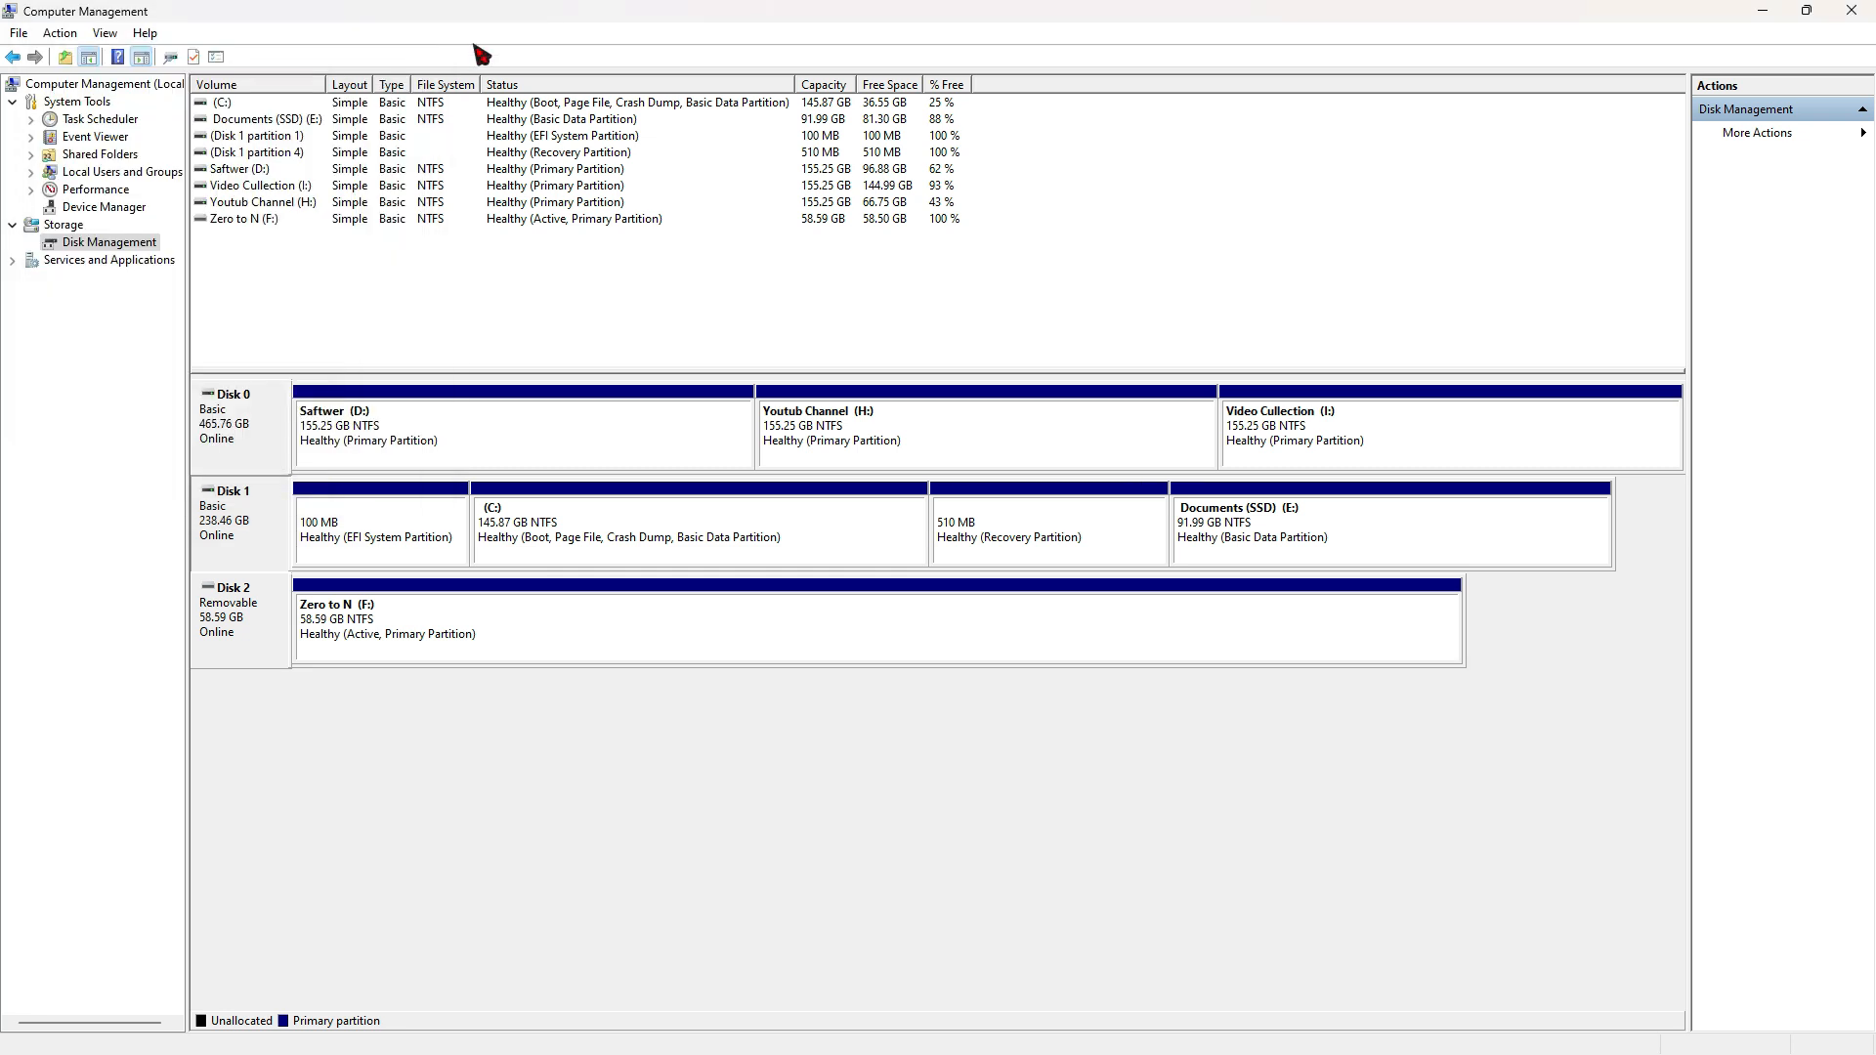
# - Close Computer Management and choose GPT as the partition scheme in Rufus
pyautogui.click(1857, 13)
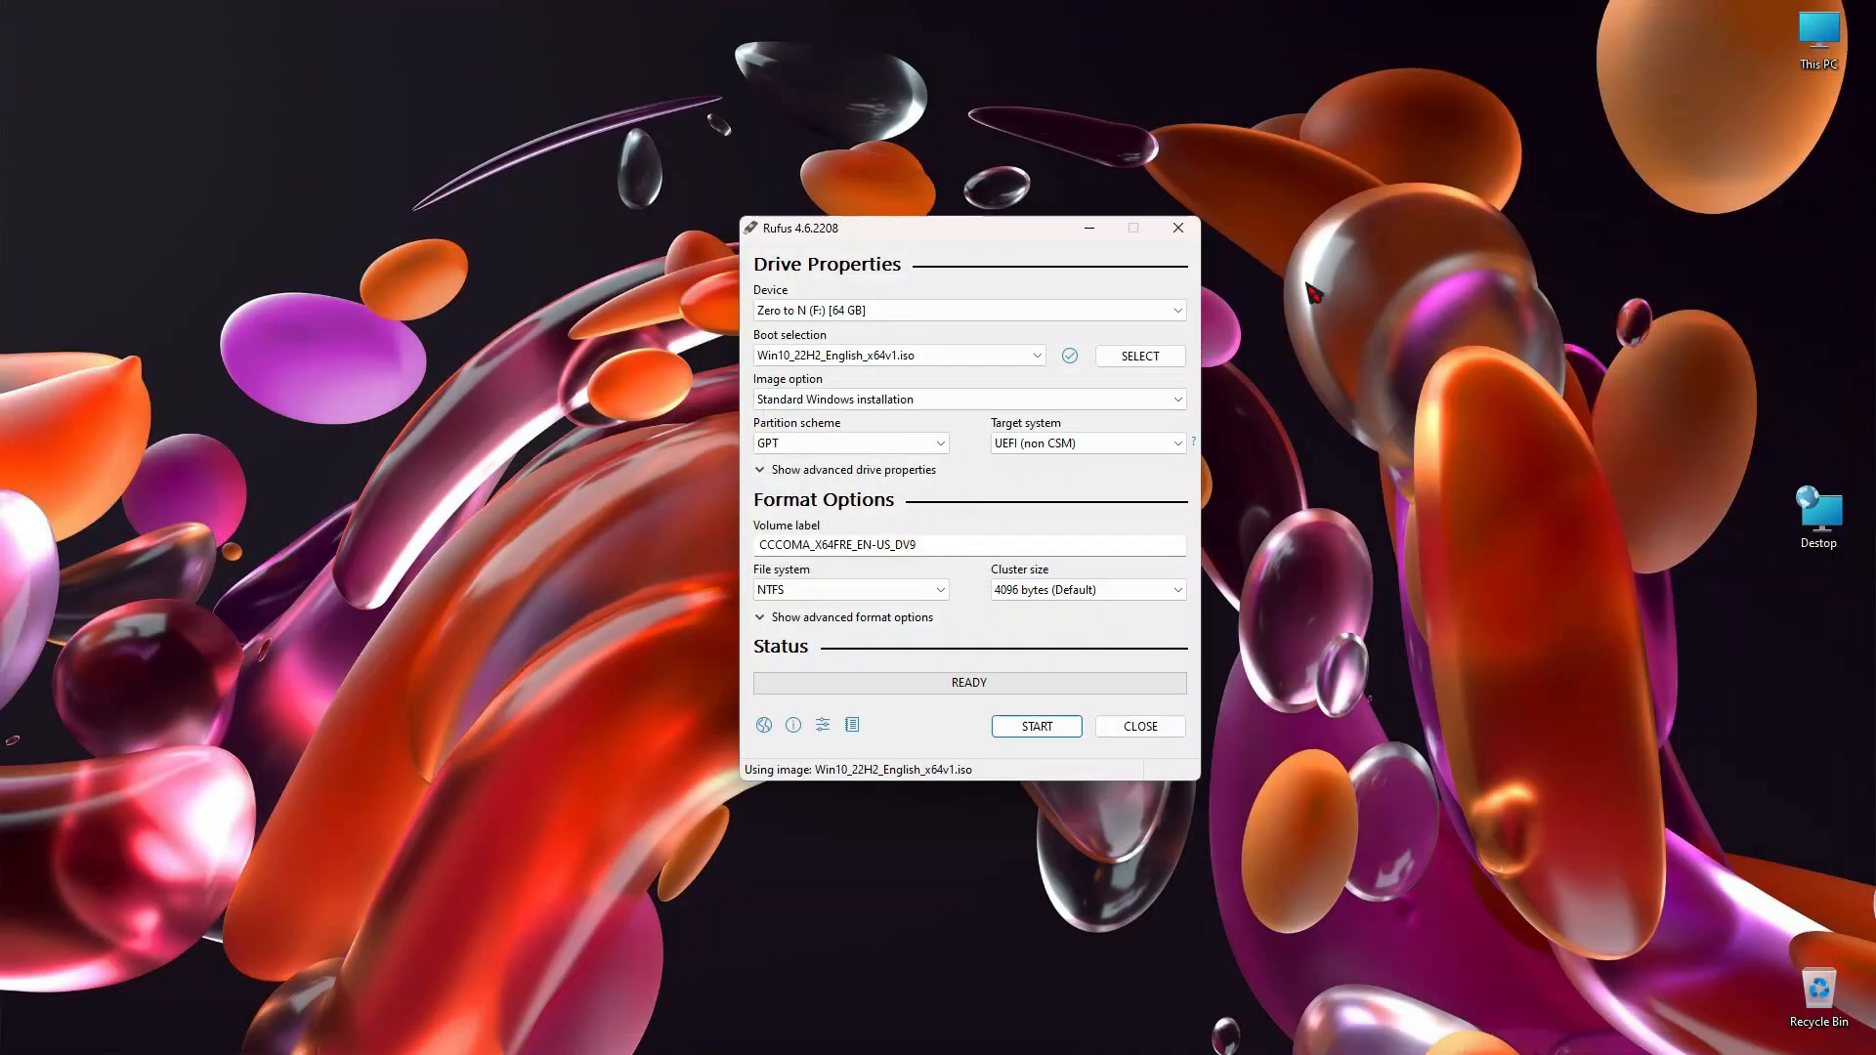
pyautogui.click(806, 444)
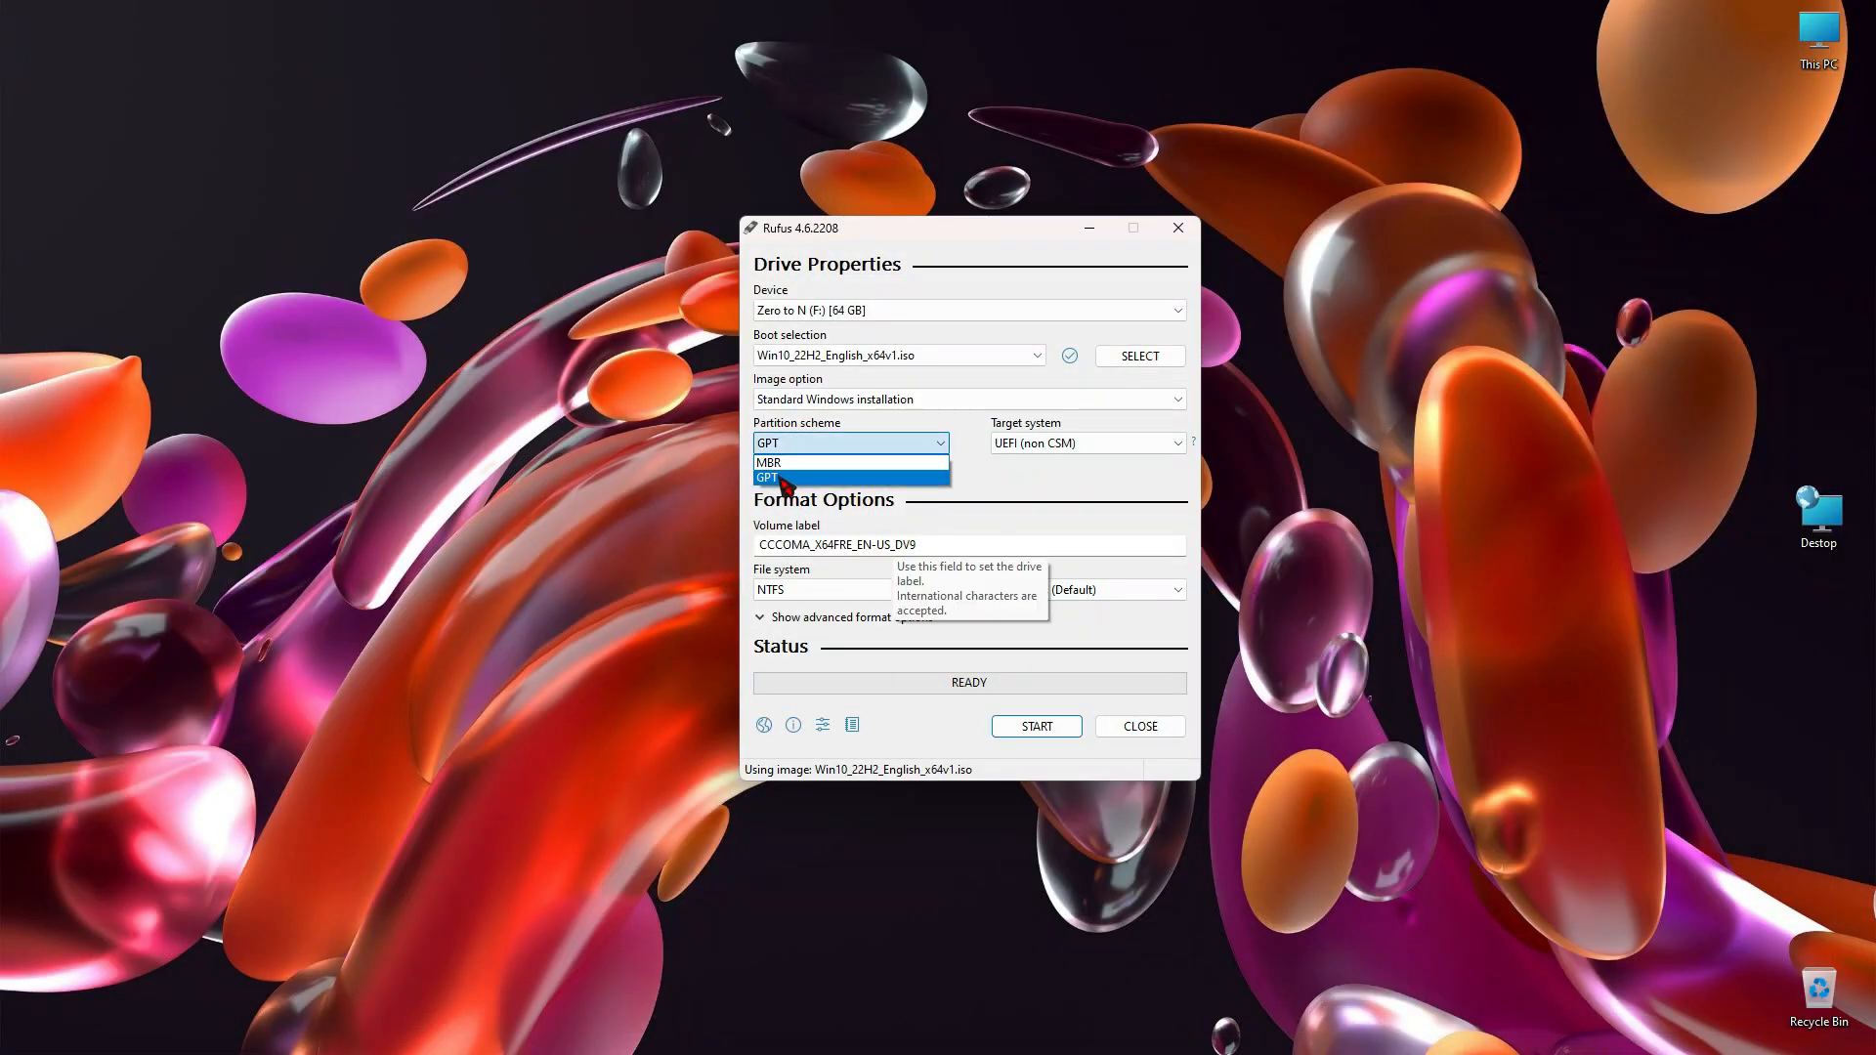
pyautogui.click(785, 478)
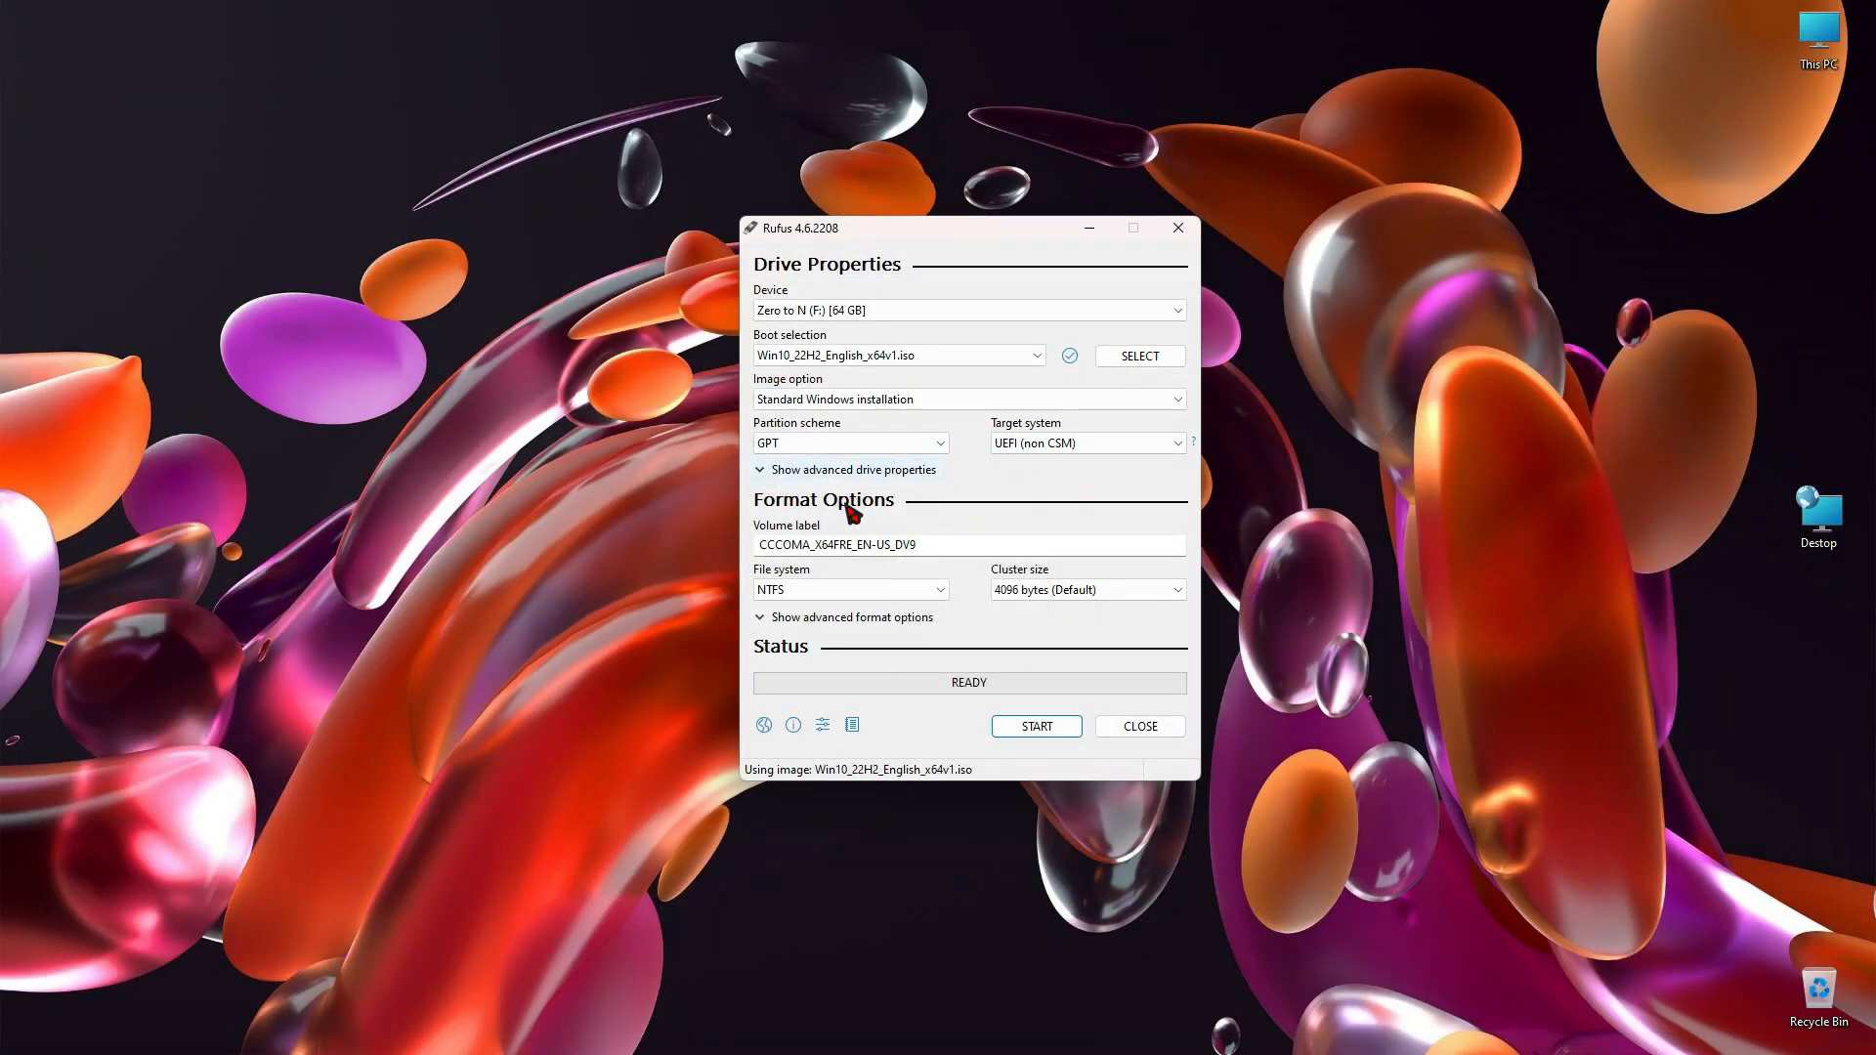
# - Write the Windows 10 image to the USB drive without installation customizations, accepting the data erasure, and close Rufus
pyautogui.click(1037, 727)
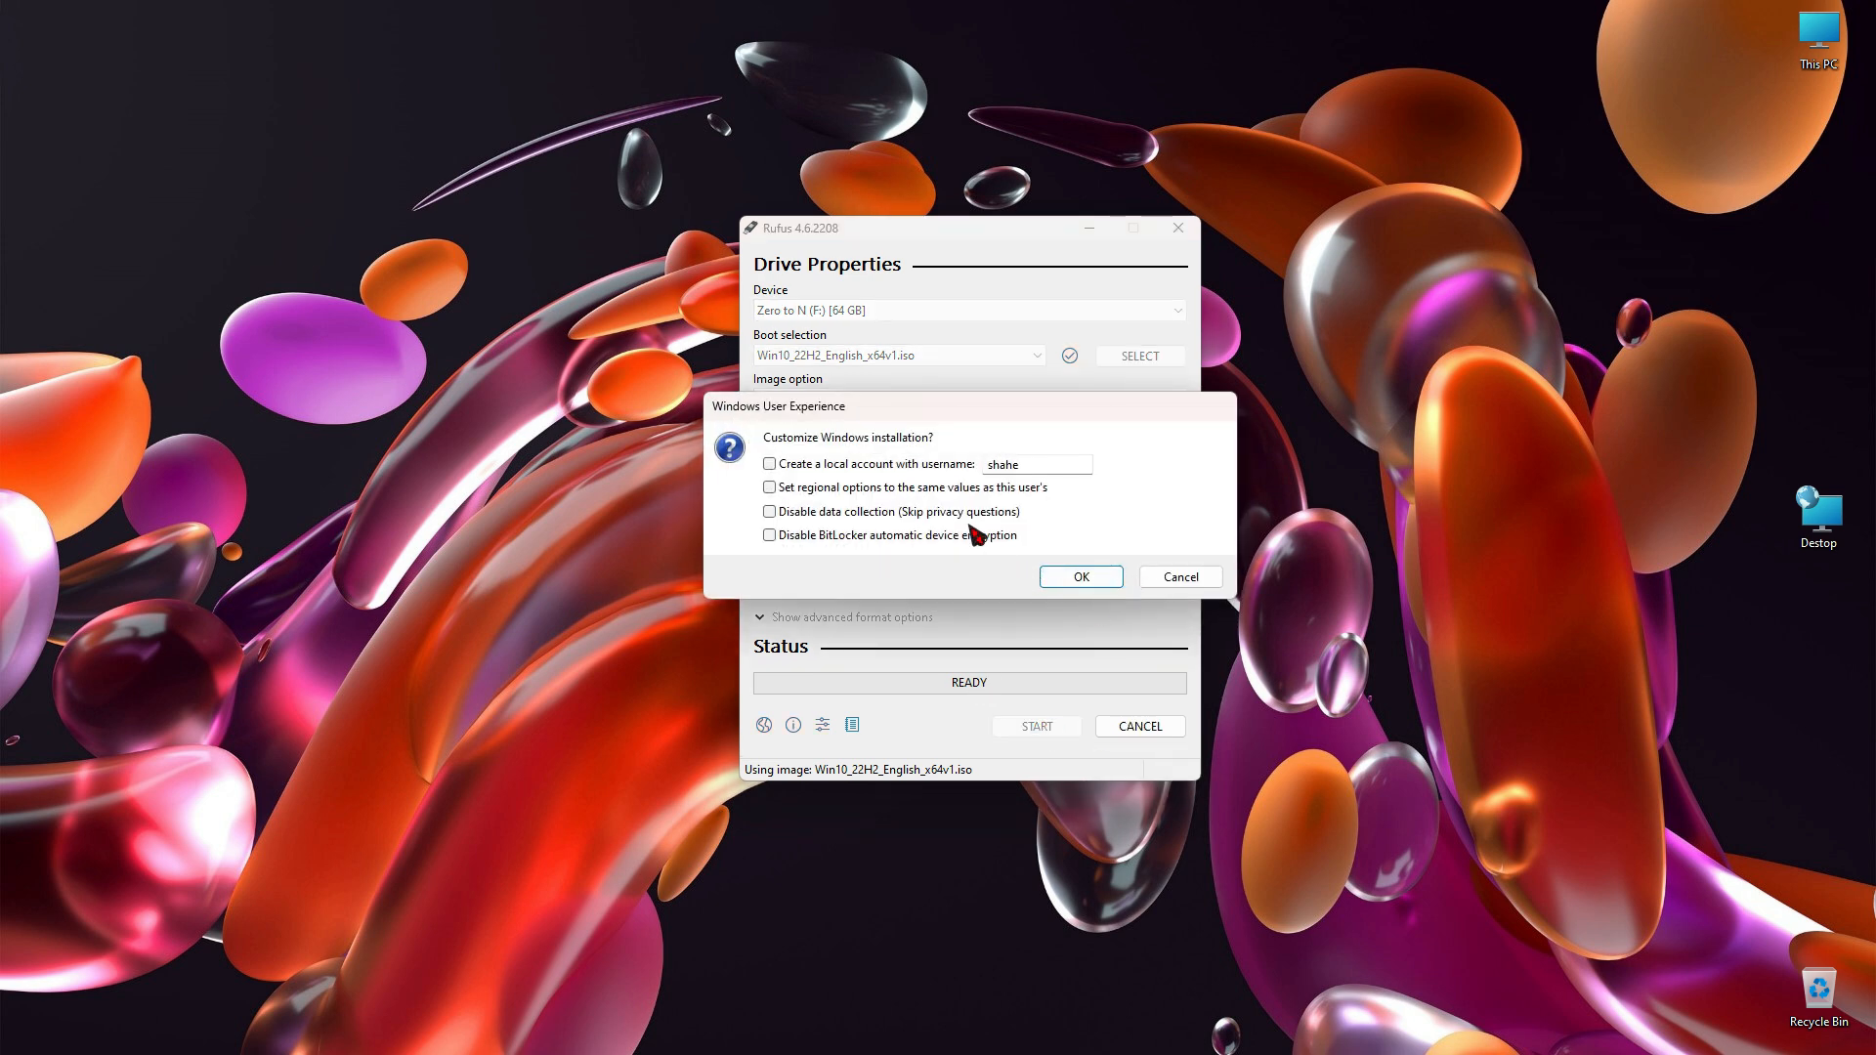
pyautogui.click(1090, 578)
pyautogui.click(1011, 657)
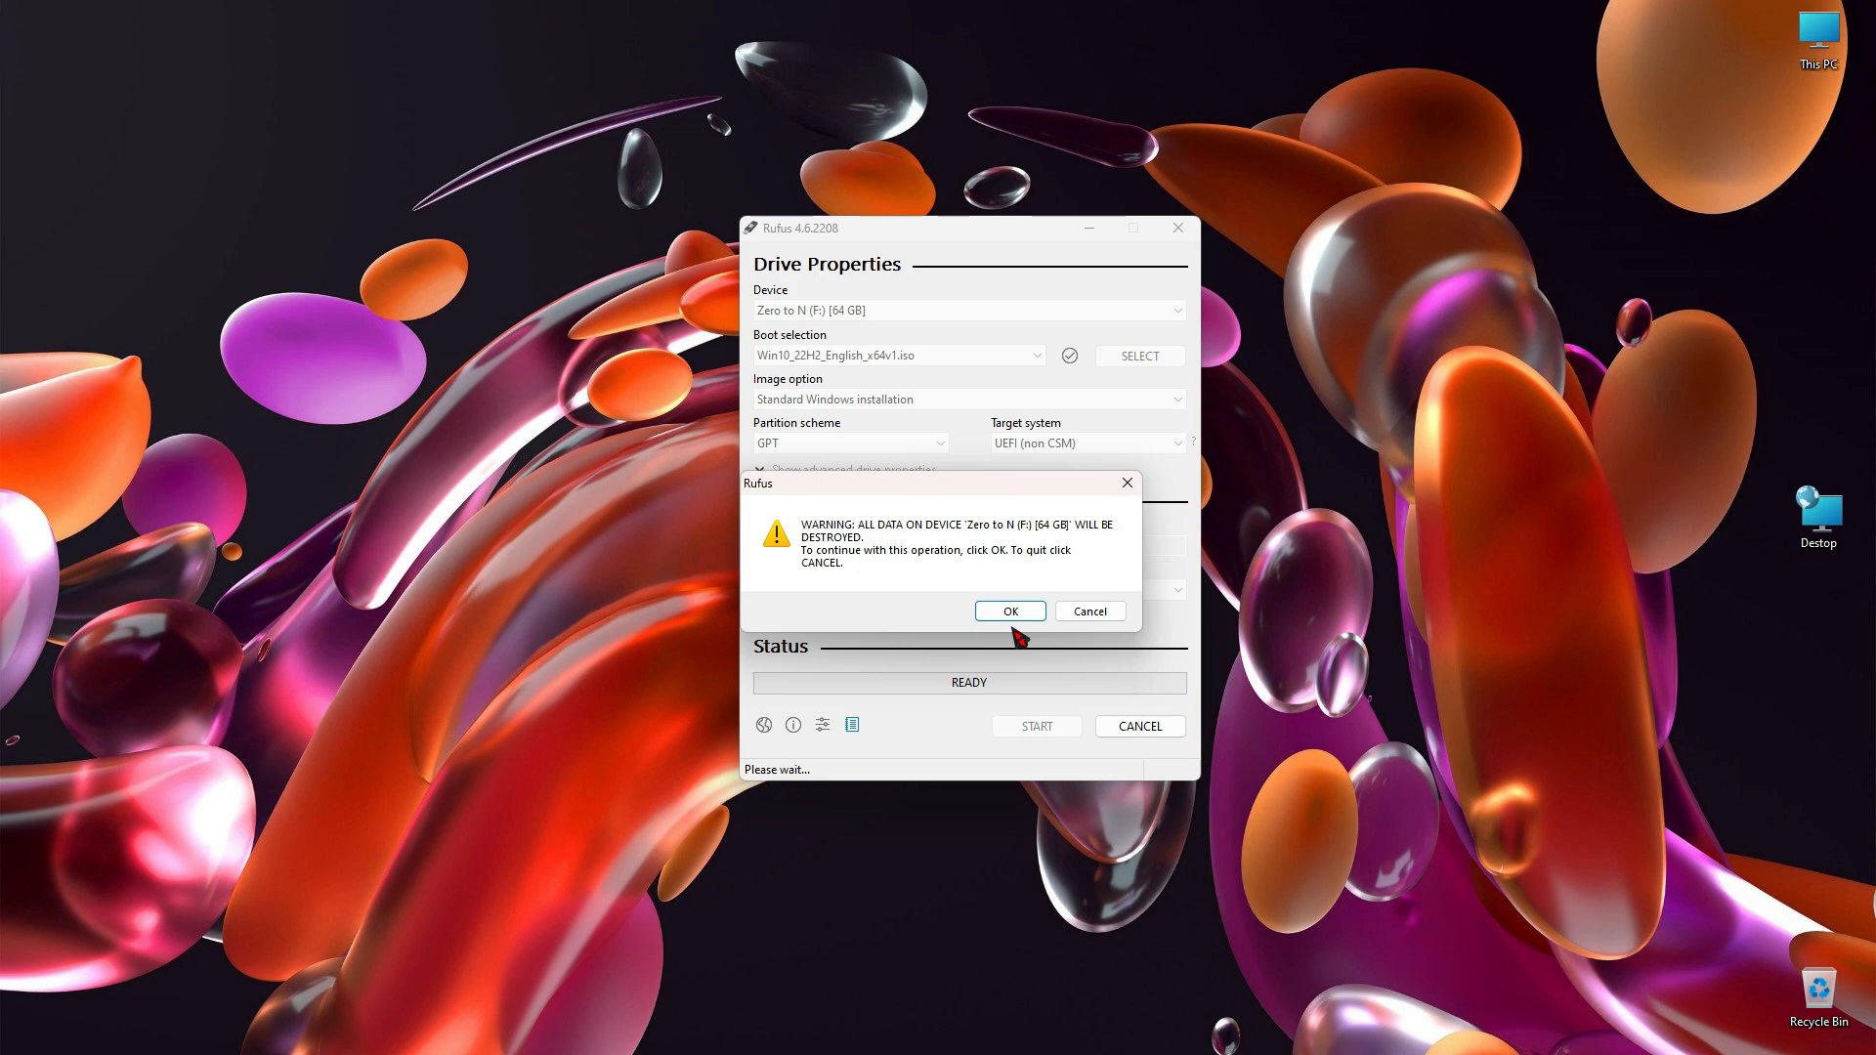
pyautogui.click(1016, 613)
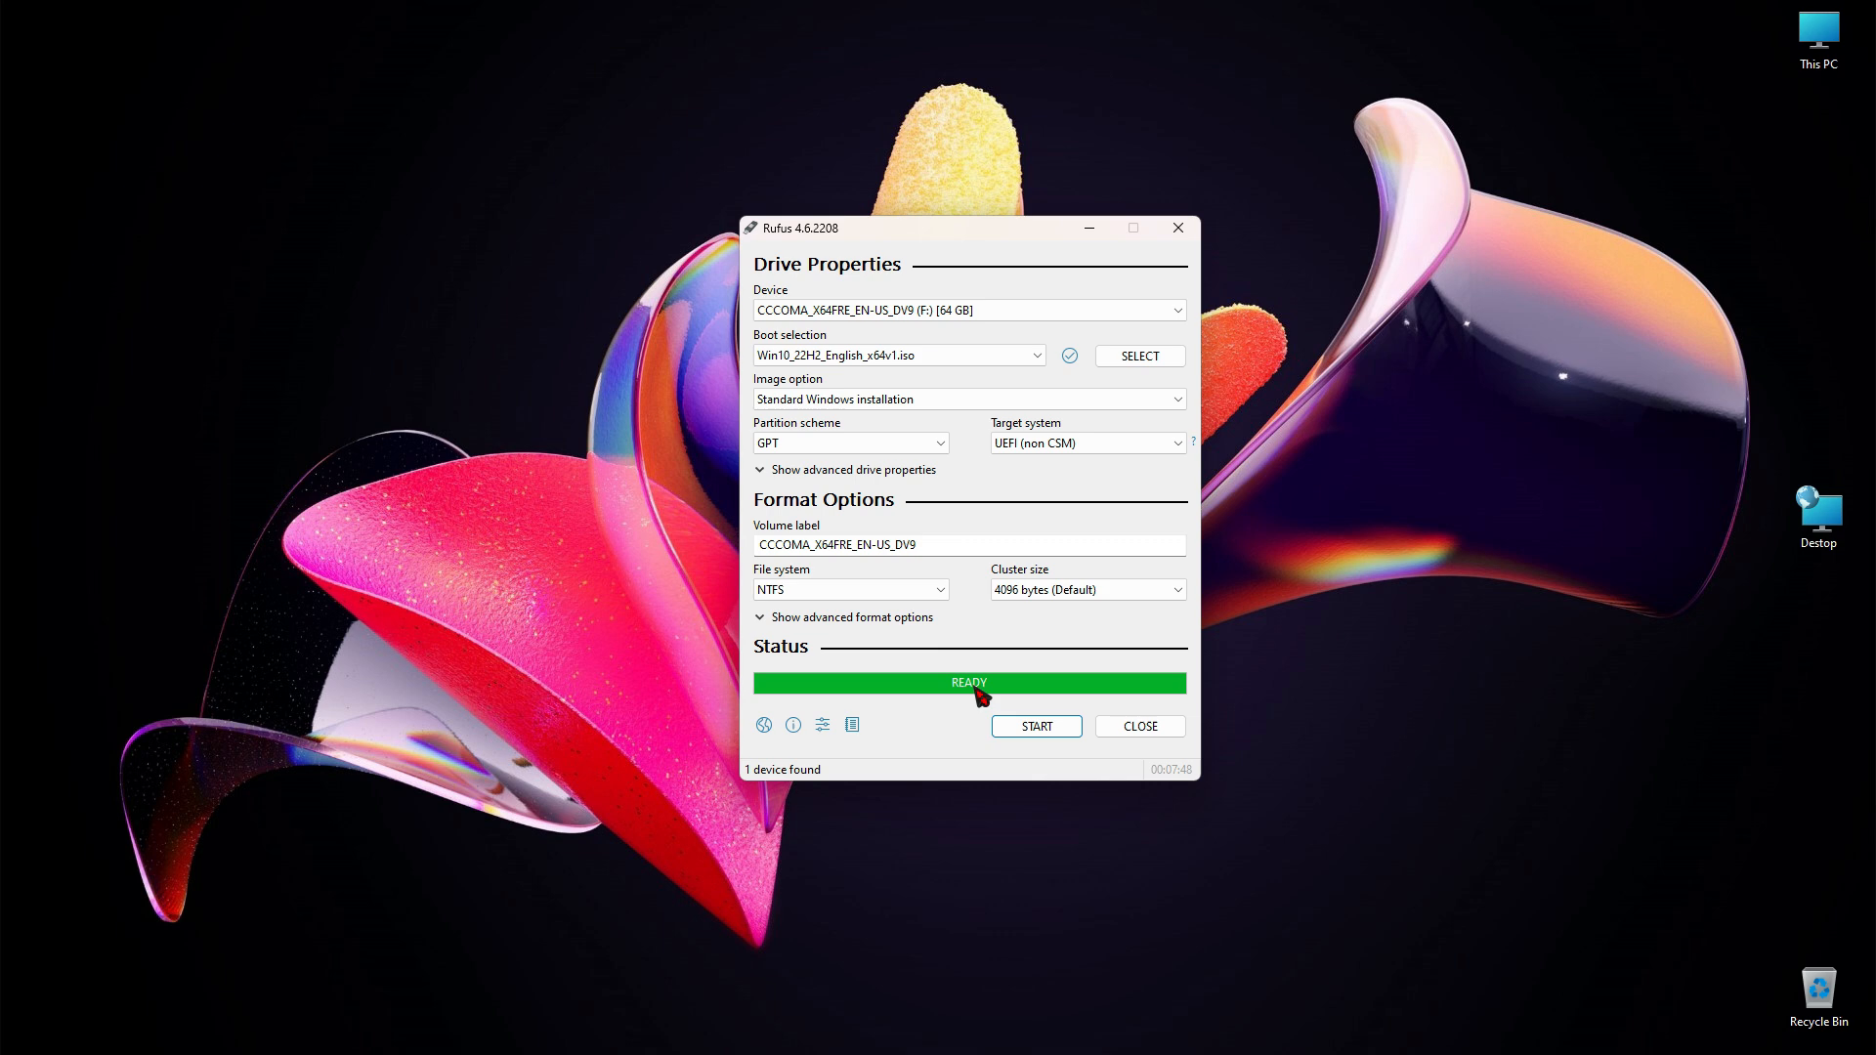
pyautogui.click(1170, 735)
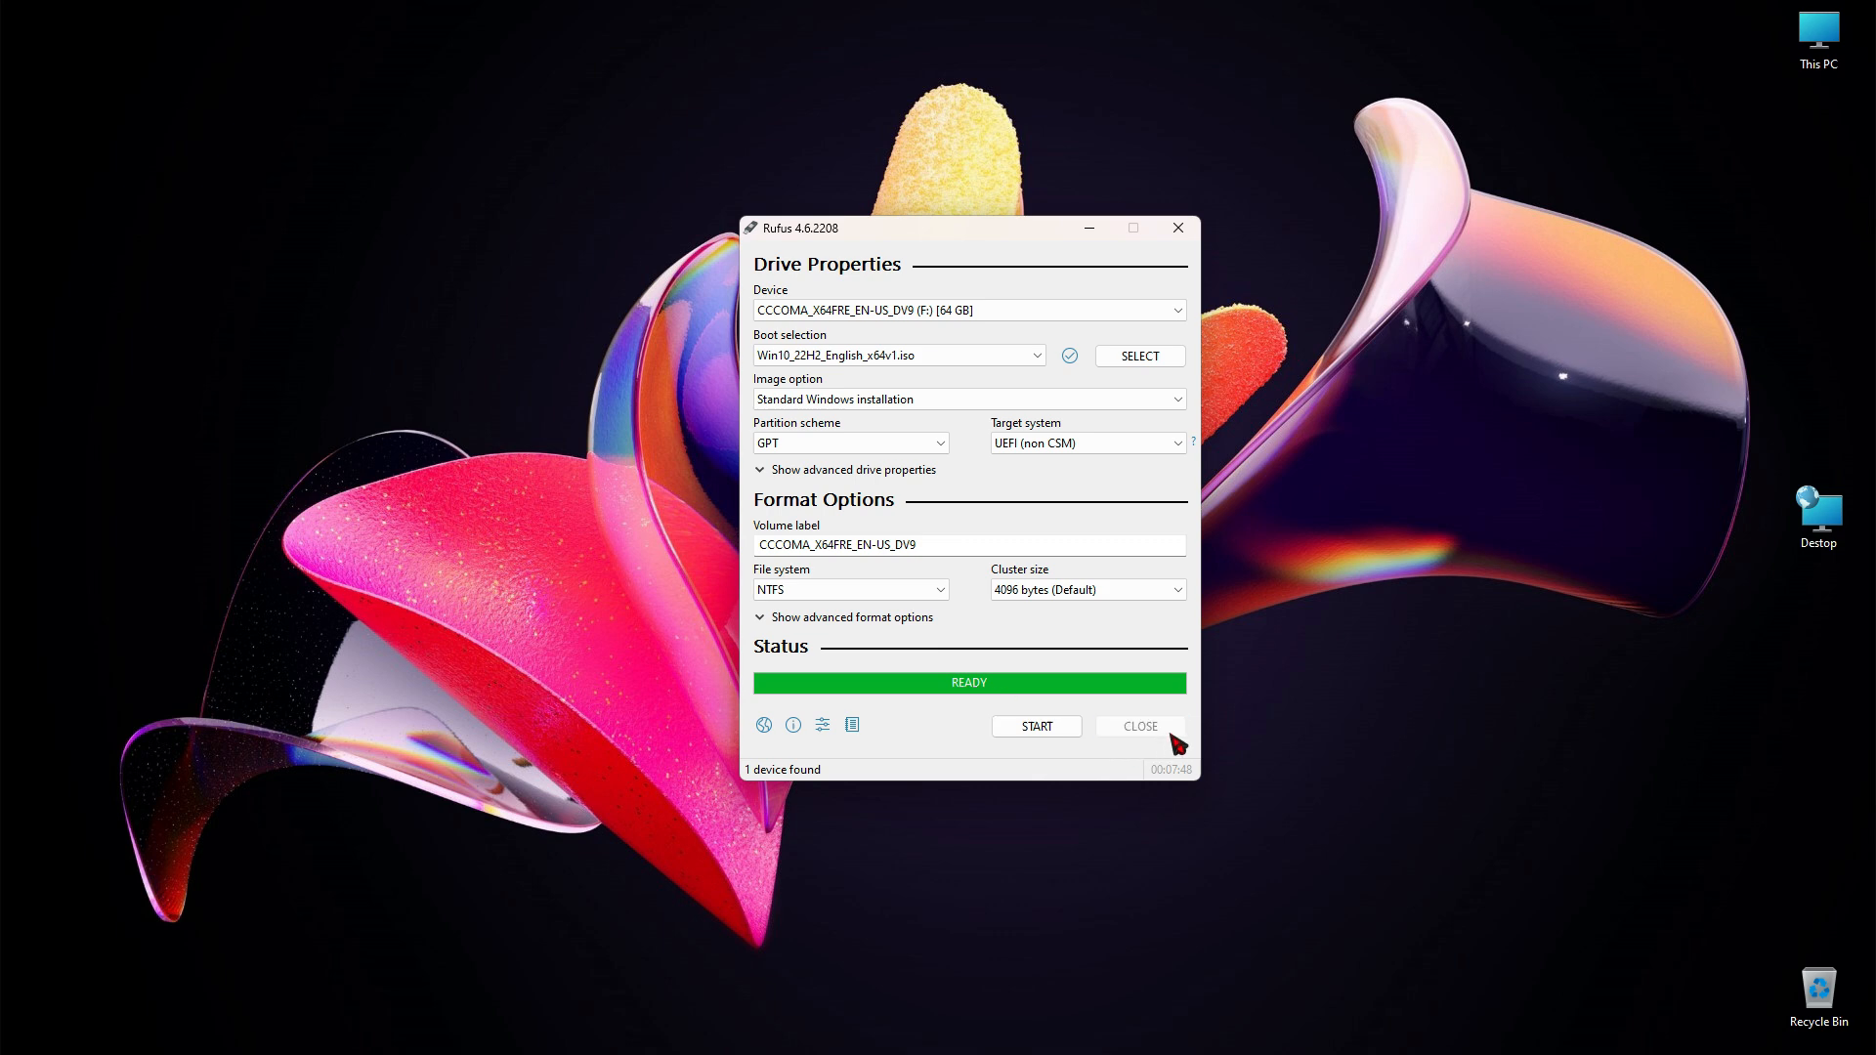